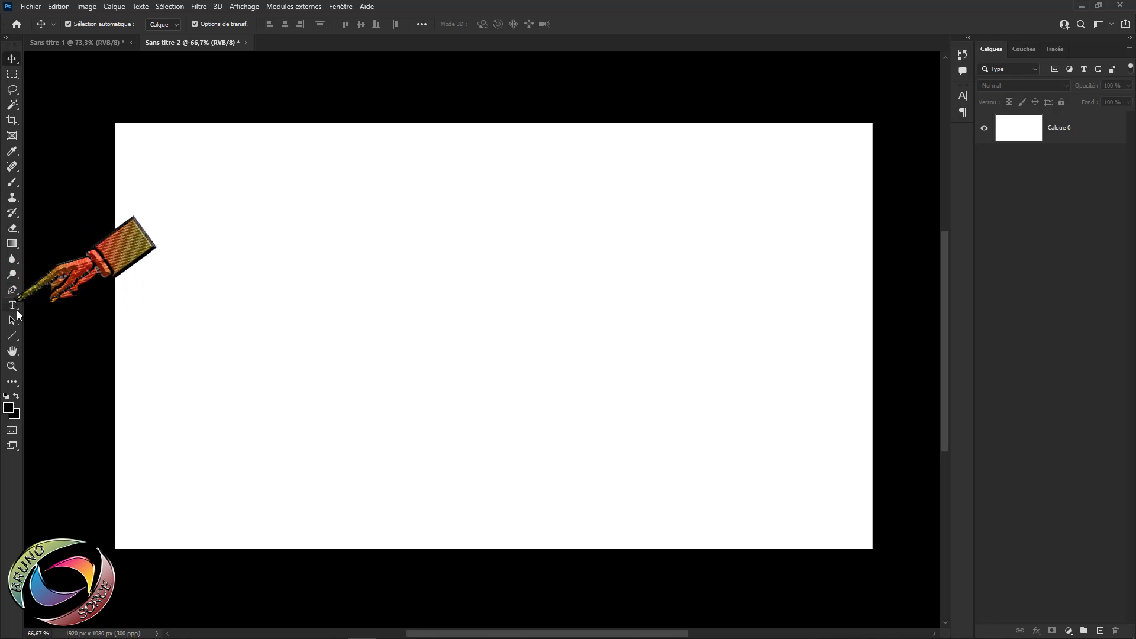
Set up the Horizontal Type tool with the Segoe UI Emoji font, a 90 pt size and text colour #030101
{"action": "left_click", "coordinate": [13, 311]}
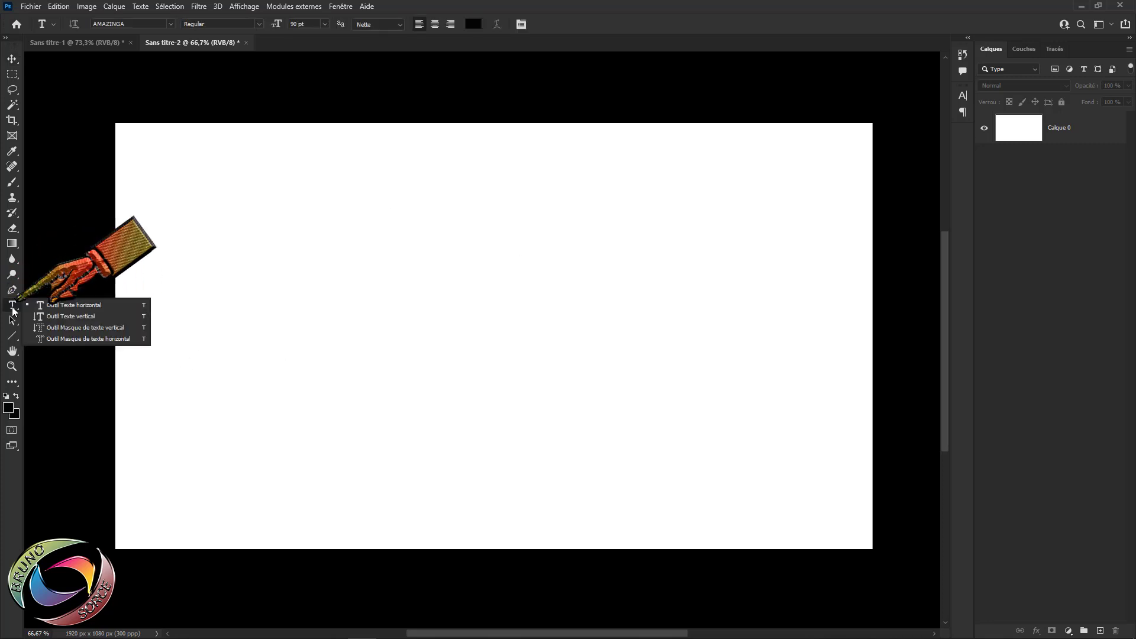
{"action": "left_click", "coordinate": [71, 307]}
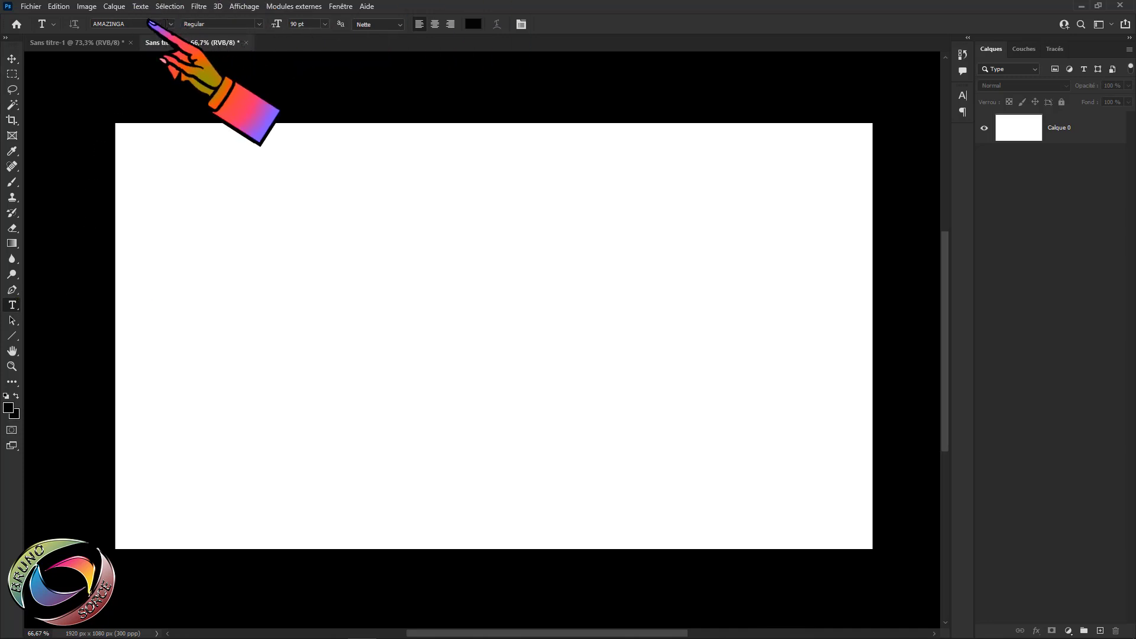
{"action": "left_click", "coordinate": [170, 23]}
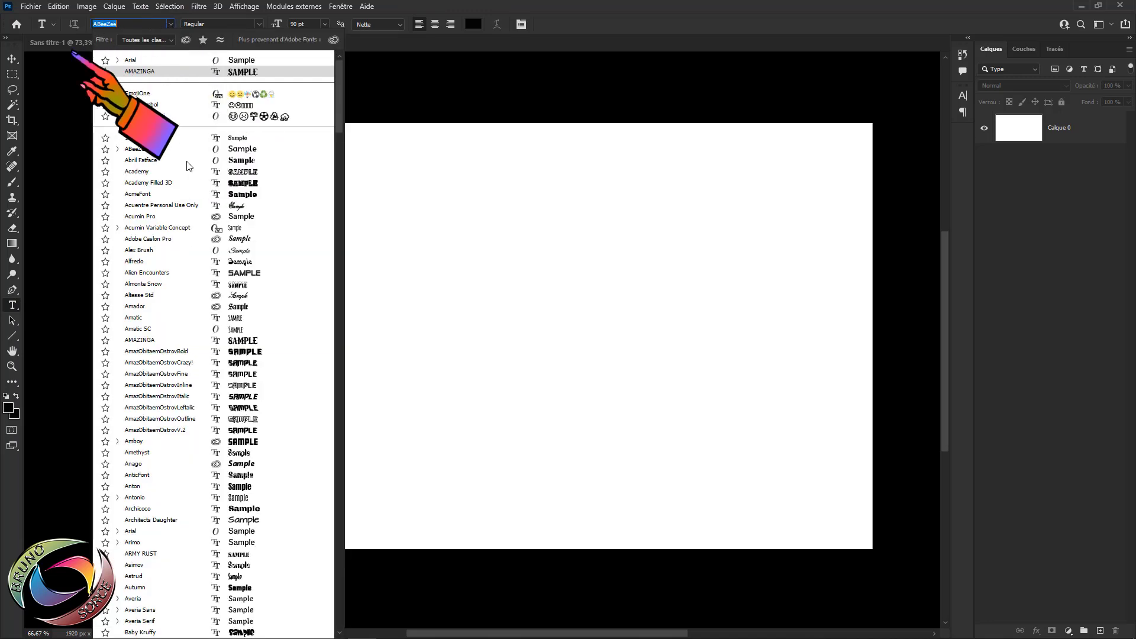
{"action": "left_click", "coordinate": [142, 116]}
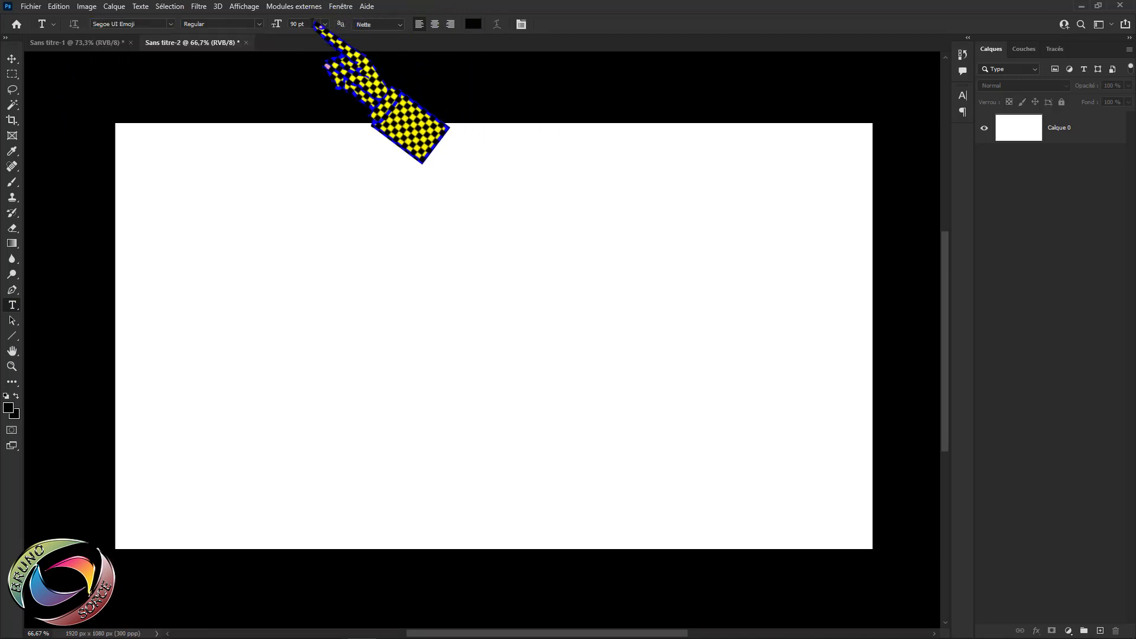
{"action": "left_click_drag", "start_coordinate": [303, 22], "coordinate": [282, 20]}
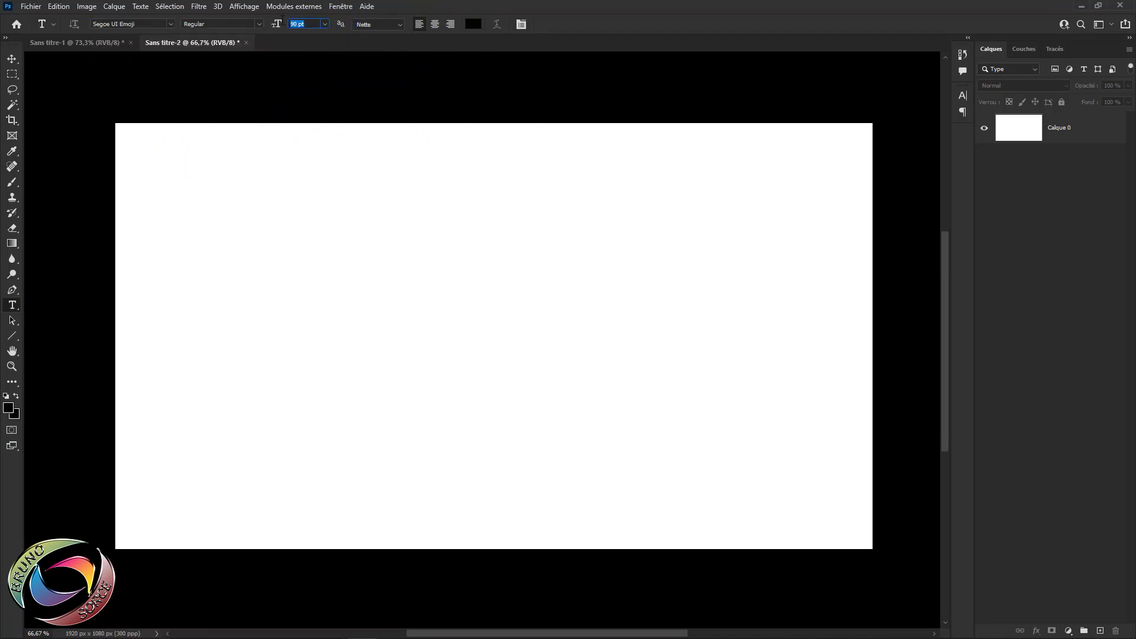
{"action": "left_click", "coordinate": [474, 25]}
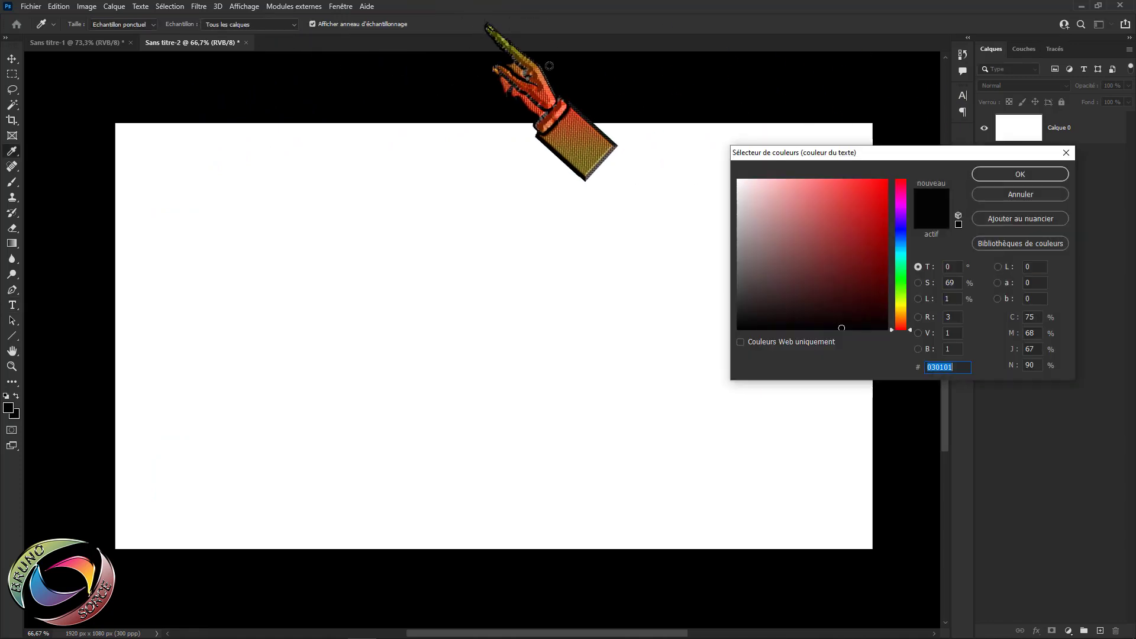
{"action": "left_click", "coordinate": [1019, 175]}
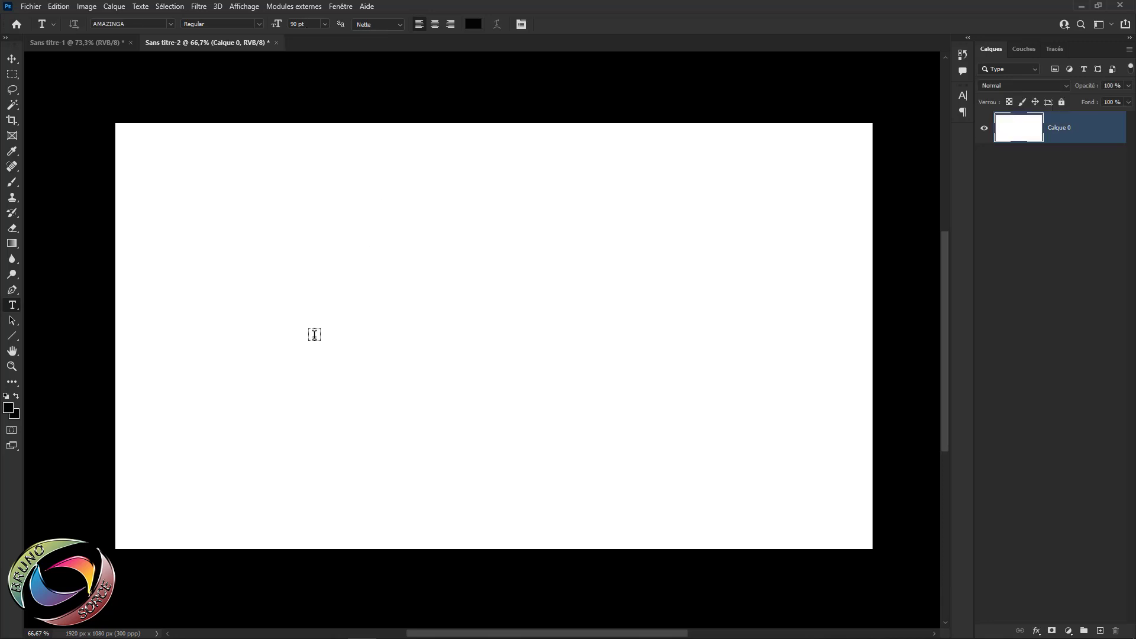
Write MARTINE on the canvas and move the text to the middle of the page so the whole word fits
{"action": "left_click", "coordinate": [341, 291]}
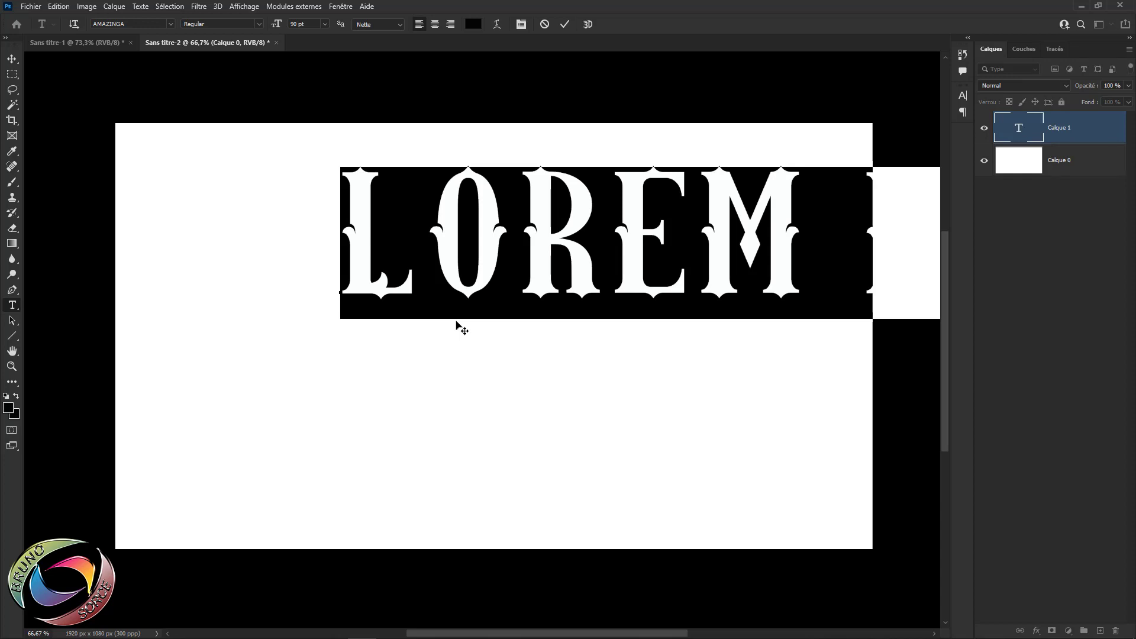
{"action": "type", "text": "MARTINE"}
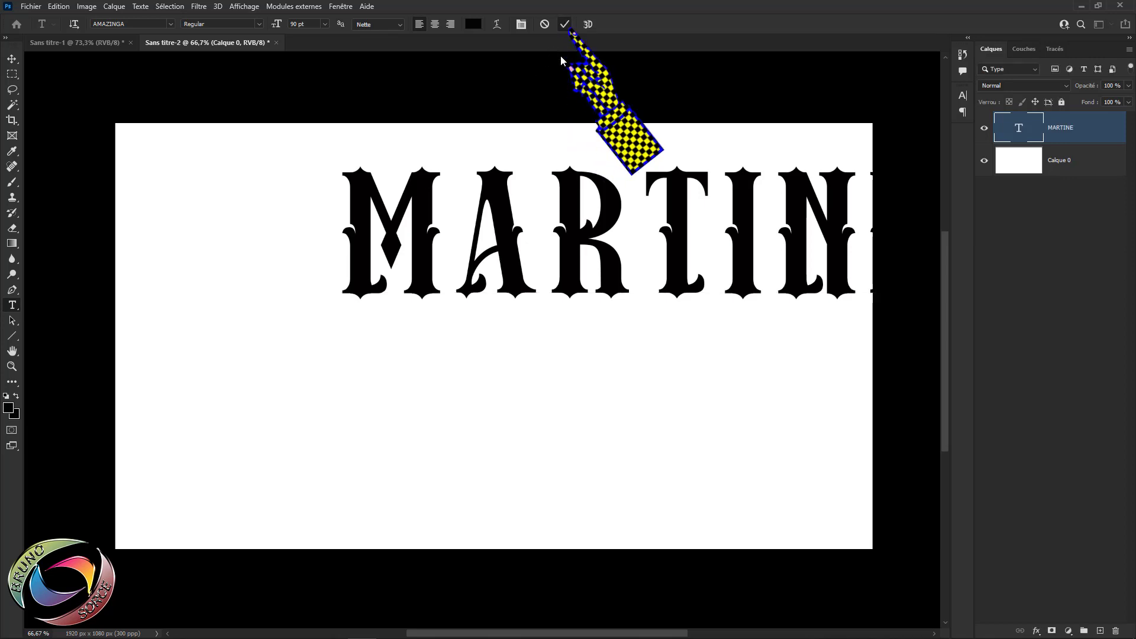
{"action": "left_click", "coordinate": [565, 25]}
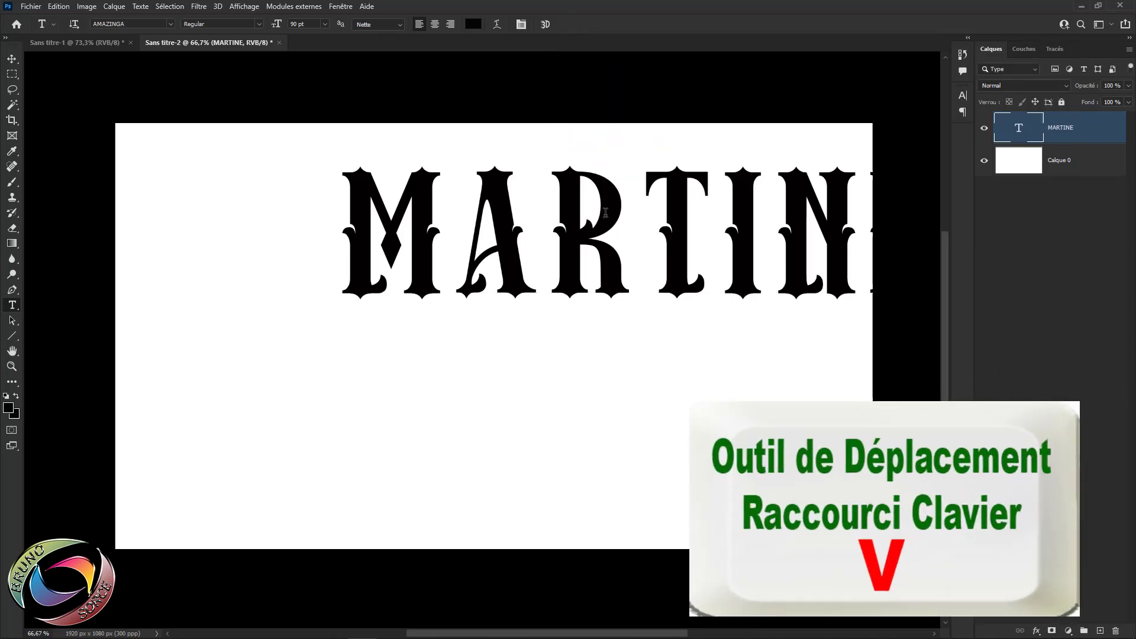
{"action": "key", "text": "v"}
{"action": "left_click_drag", "start_coordinate": [607, 212], "coordinate": [457, 272]}
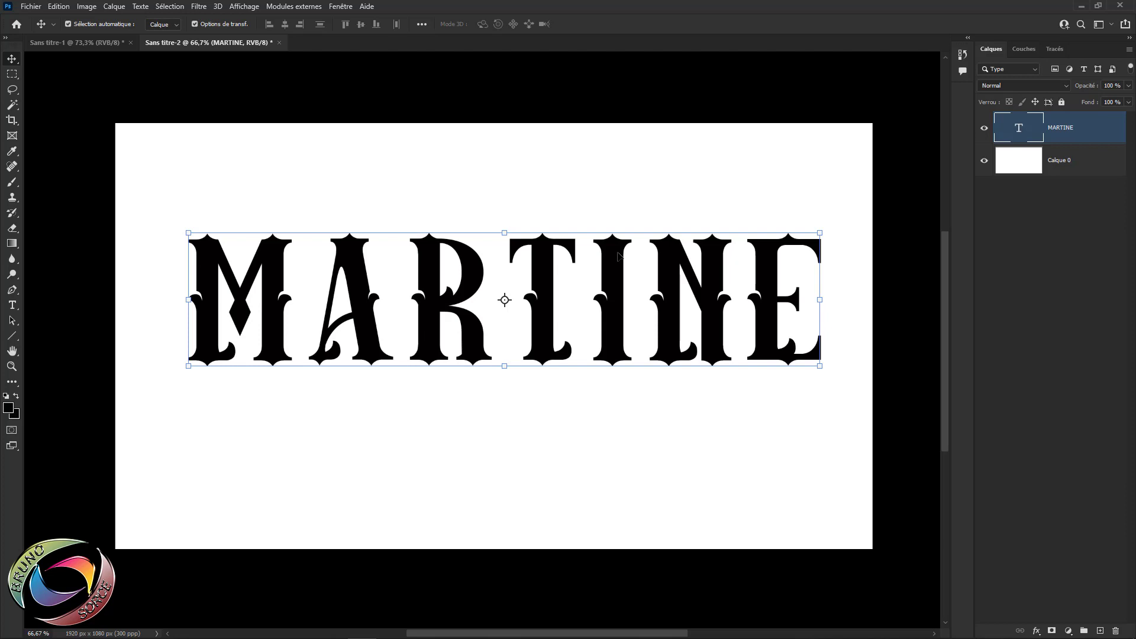
{"action": "key", "text": "ctrl+j"}
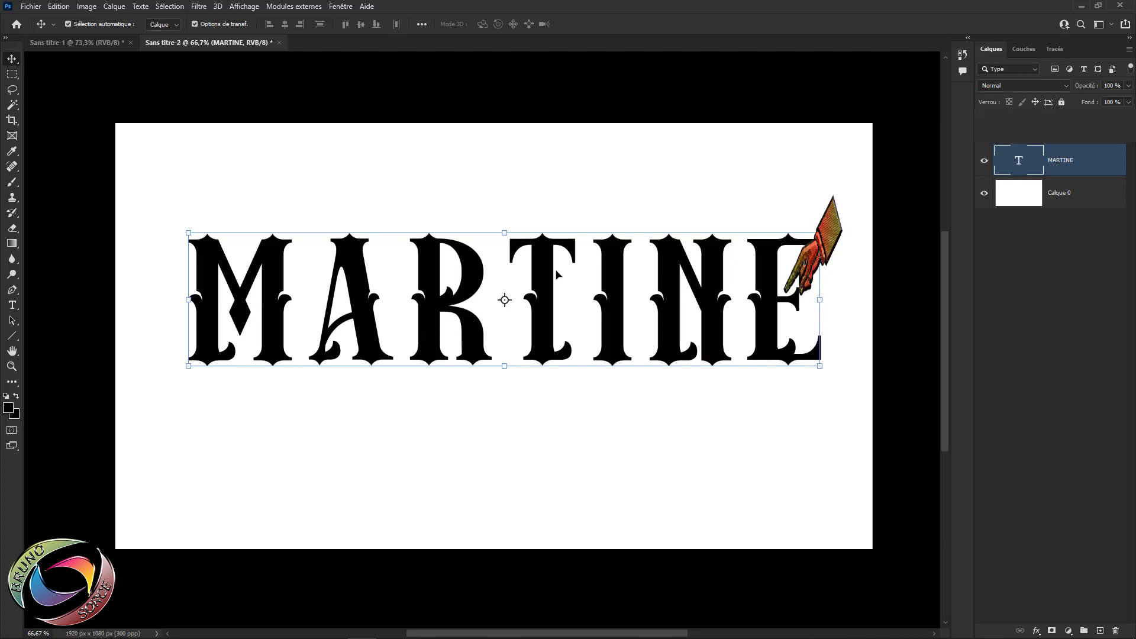
Warp the MARTINE text horizontally with the Arc style at +50 % Inflexion
{"action": "left_click", "coordinate": [13, 306]}
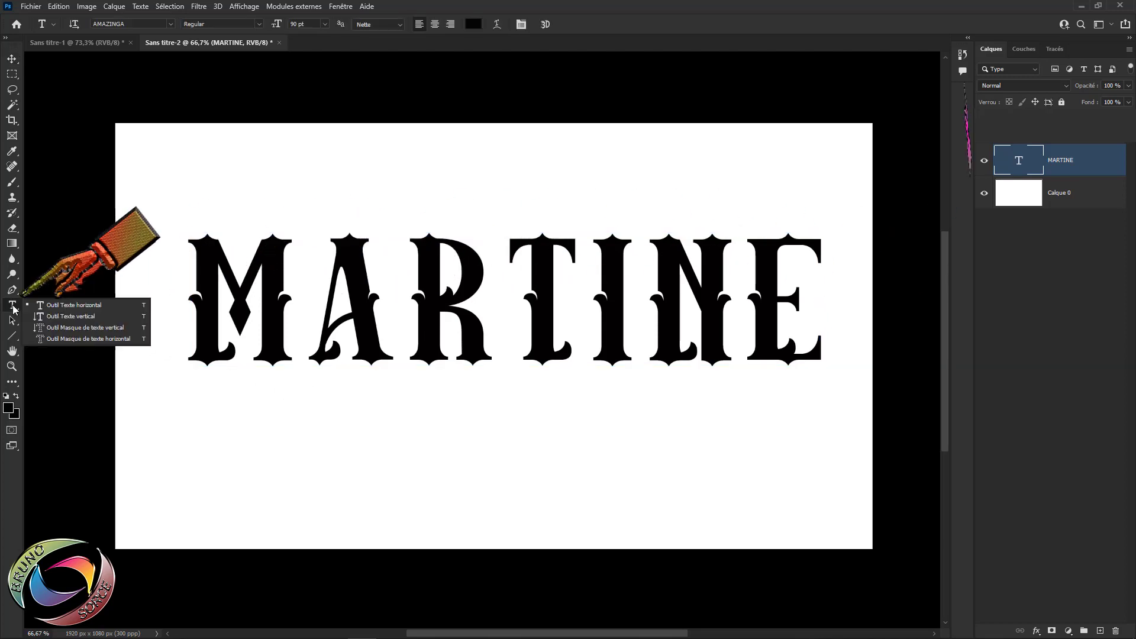
{"action": "left_click", "coordinate": [496, 25]}
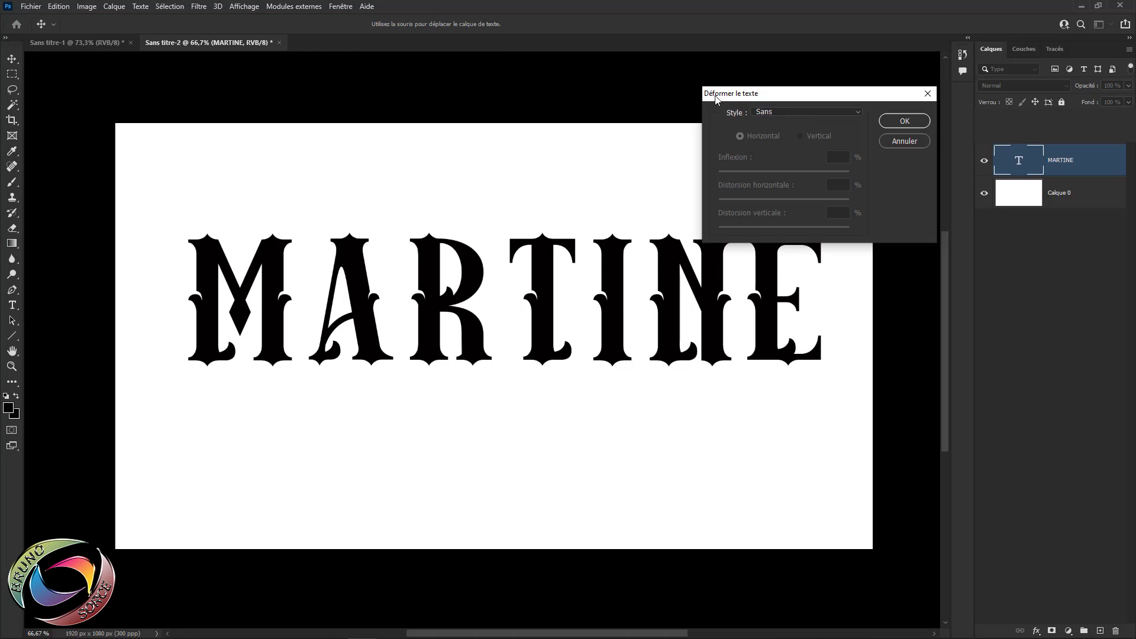
{"action": "left_click", "coordinate": [768, 112]}
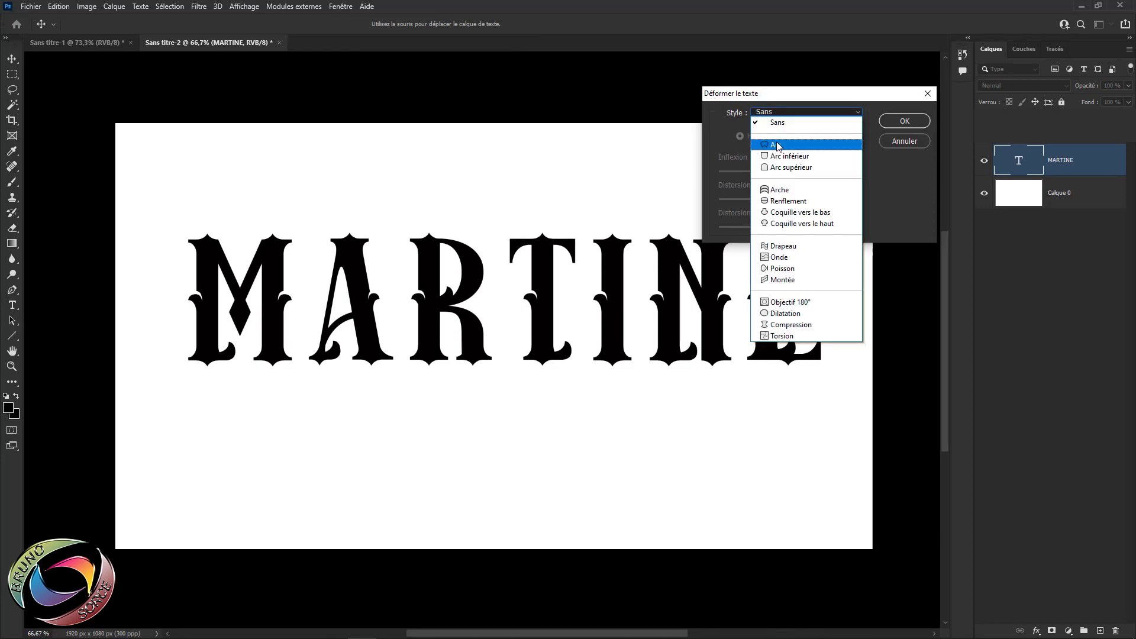
{"action": "left_click", "coordinate": [776, 144]}
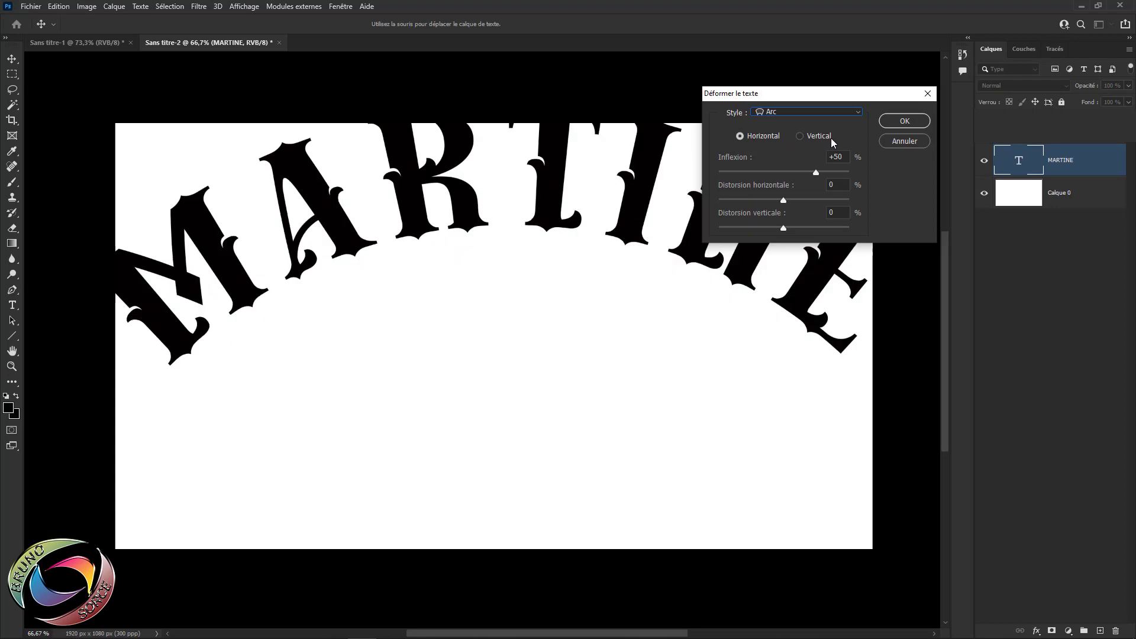
{"action": "left_click", "coordinate": [895, 122]}
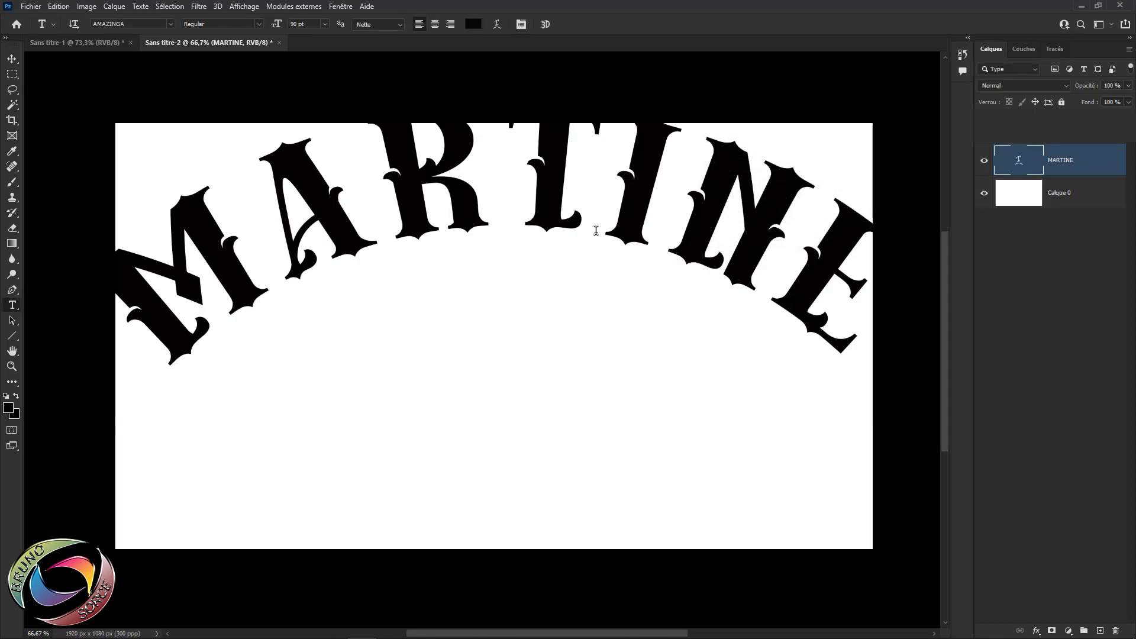
{"action": "key", "text": "v"}
{"action": "left_click_drag", "start_coordinate": [550, 194], "coordinate": [550, 257]}
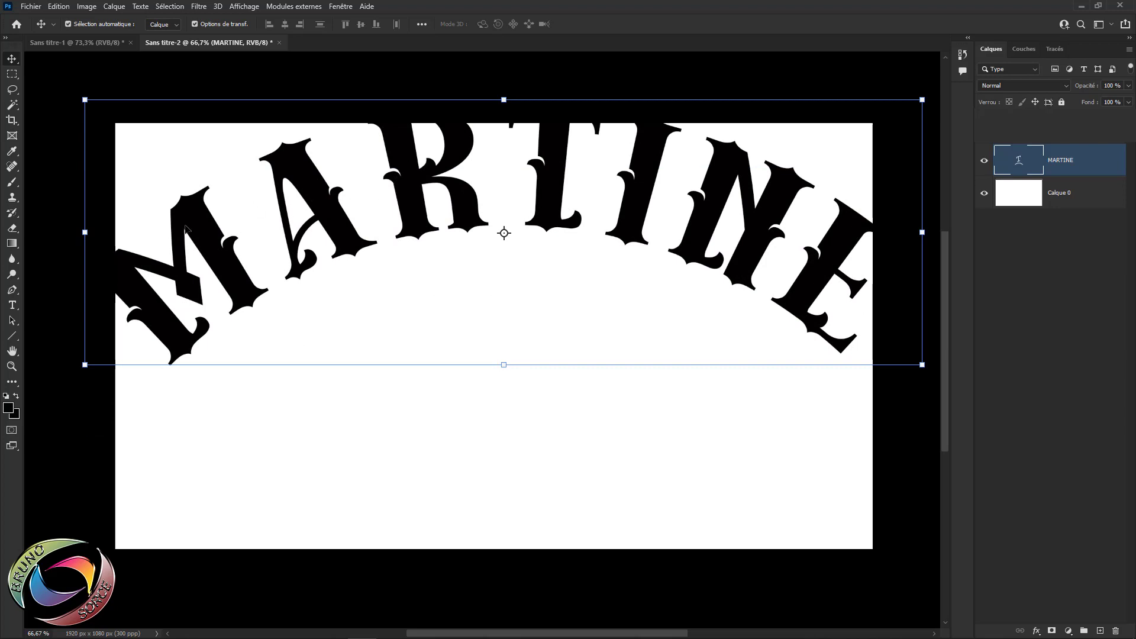
Try the Arc inférieur and Arc supérieur warp styles on the MARTINE text
{"action": "left_click", "coordinate": [12, 304]}
{"action": "left_click", "coordinate": [494, 26]}
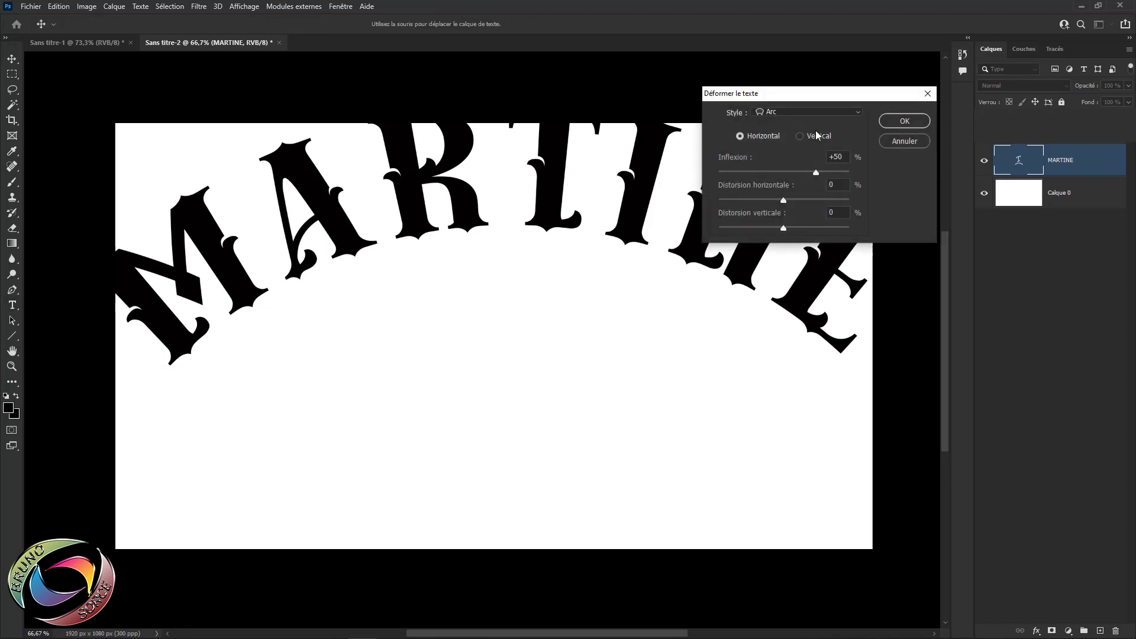
{"action": "left_click", "coordinate": [804, 111]}
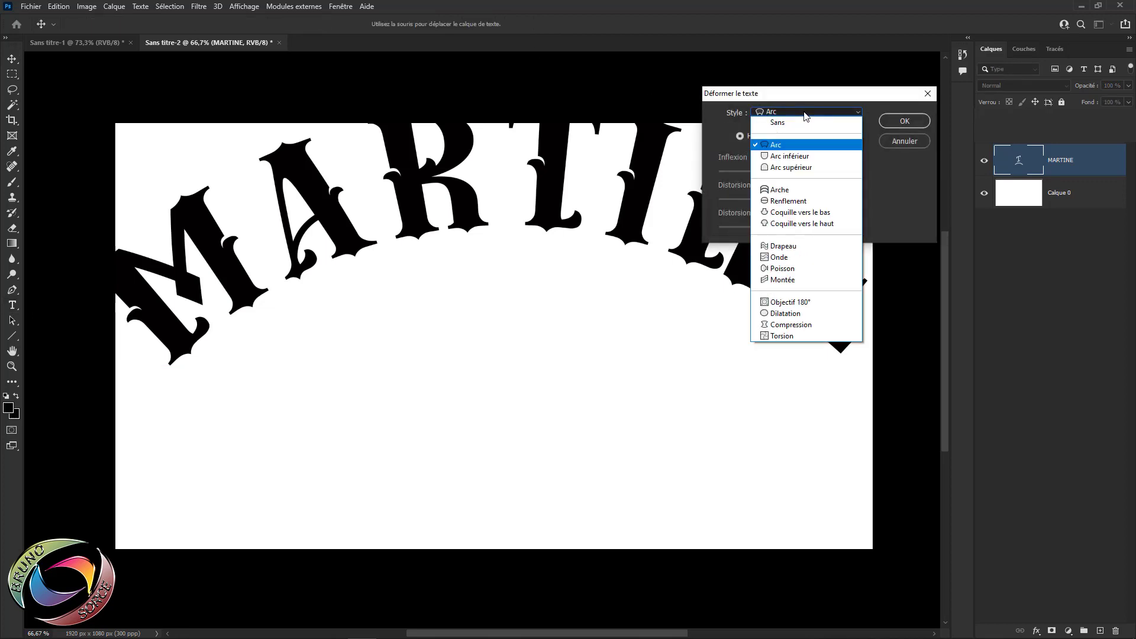
{"action": "left_click", "coordinate": [780, 157]}
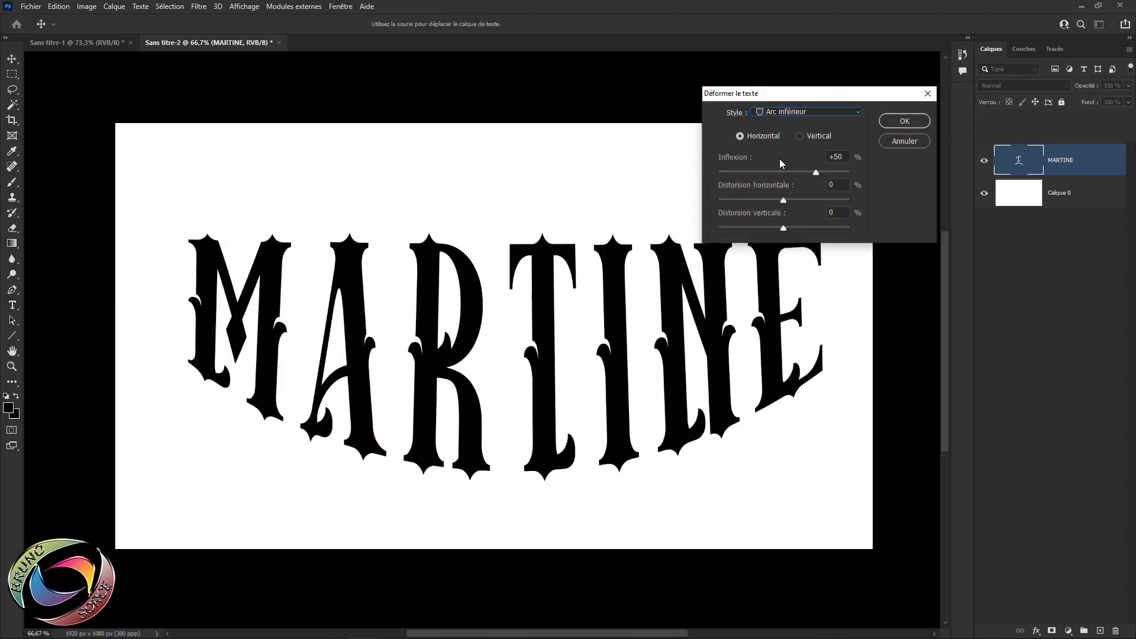
{"action": "left_click", "coordinate": [801, 112]}
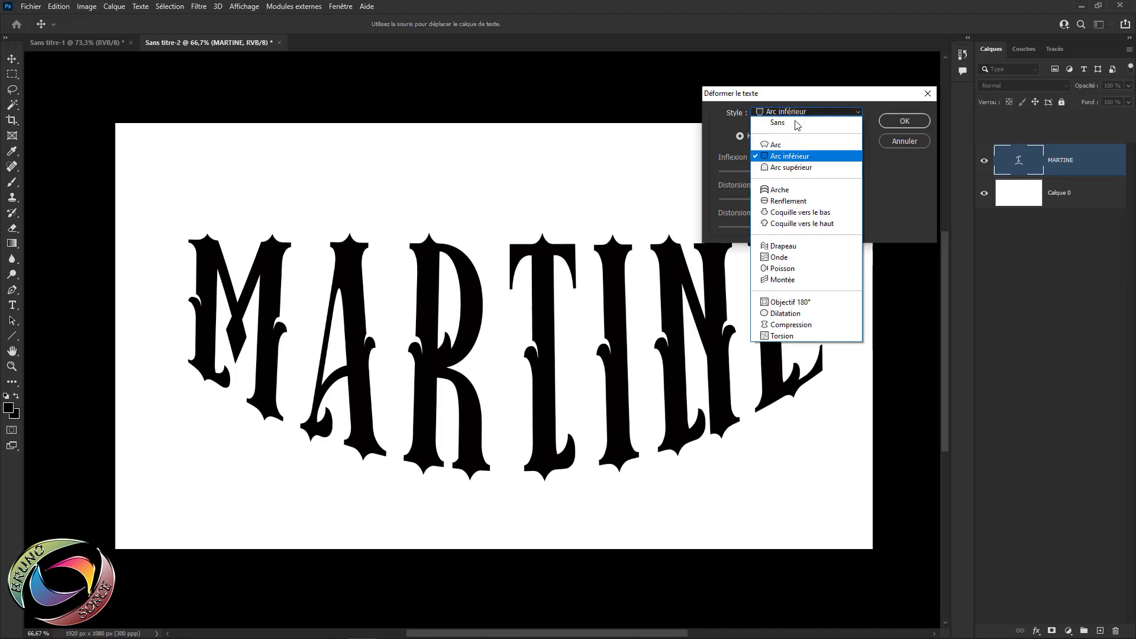
{"action": "left_click", "coordinate": [784, 168]}
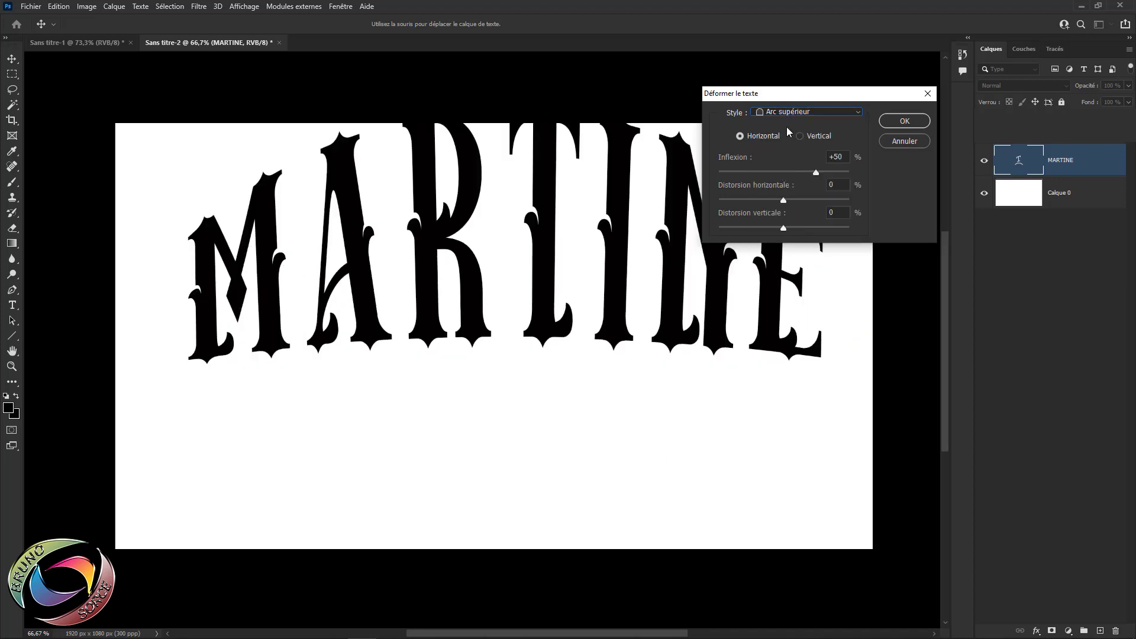
Warp the MARTINE text horizontally with the Drapeau style at -25 % Inflexion
{"action": "left_click", "coordinate": [781, 113]}
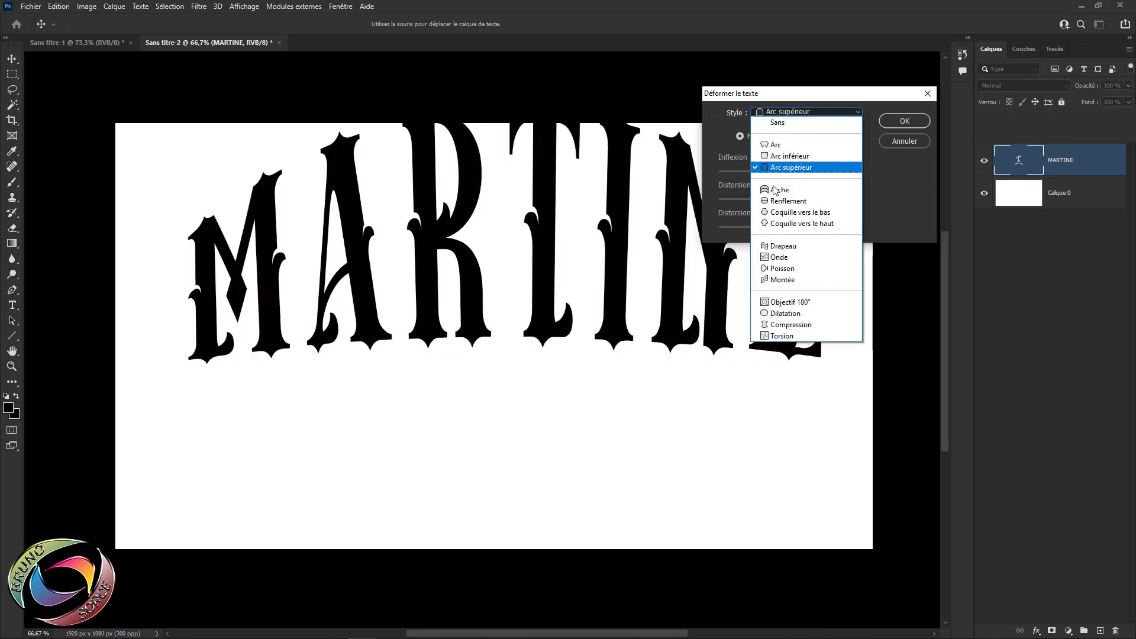
{"action": "left_click", "coordinate": [781, 246]}
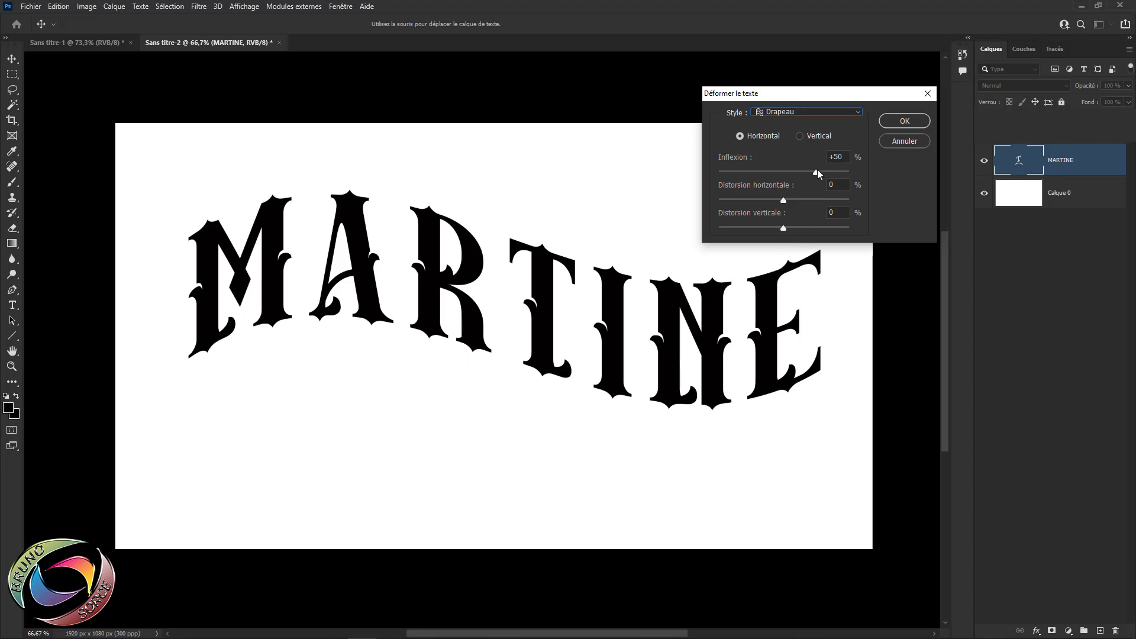
{"action": "left_click_drag", "start_coordinate": [815, 172], "coordinate": [850, 172]}
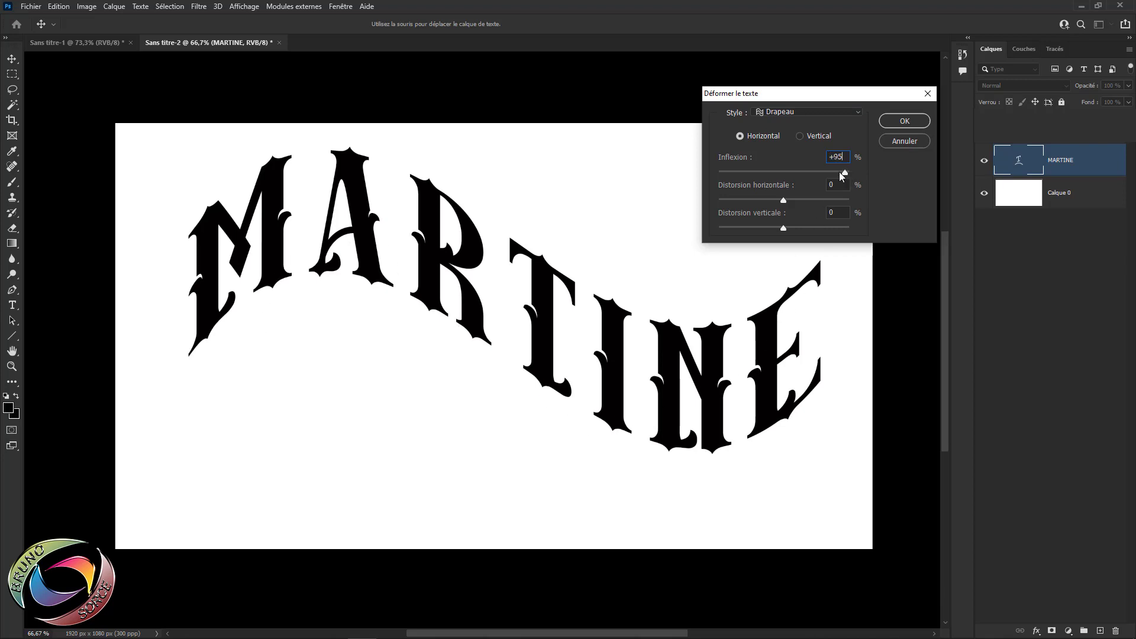
{"action": "left_click_drag", "start_coordinate": [797, 176], "coordinate": [708, 174]}
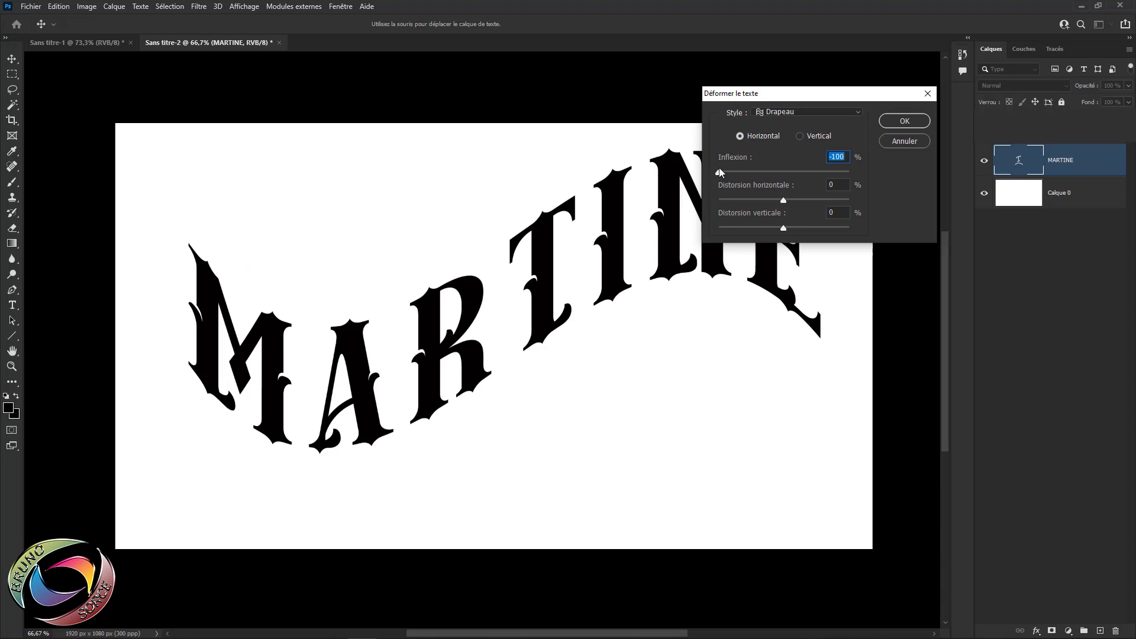
{"action": "left_click_drag", "start_coordinate": [718, 174], "coordinate": [770, 179]}
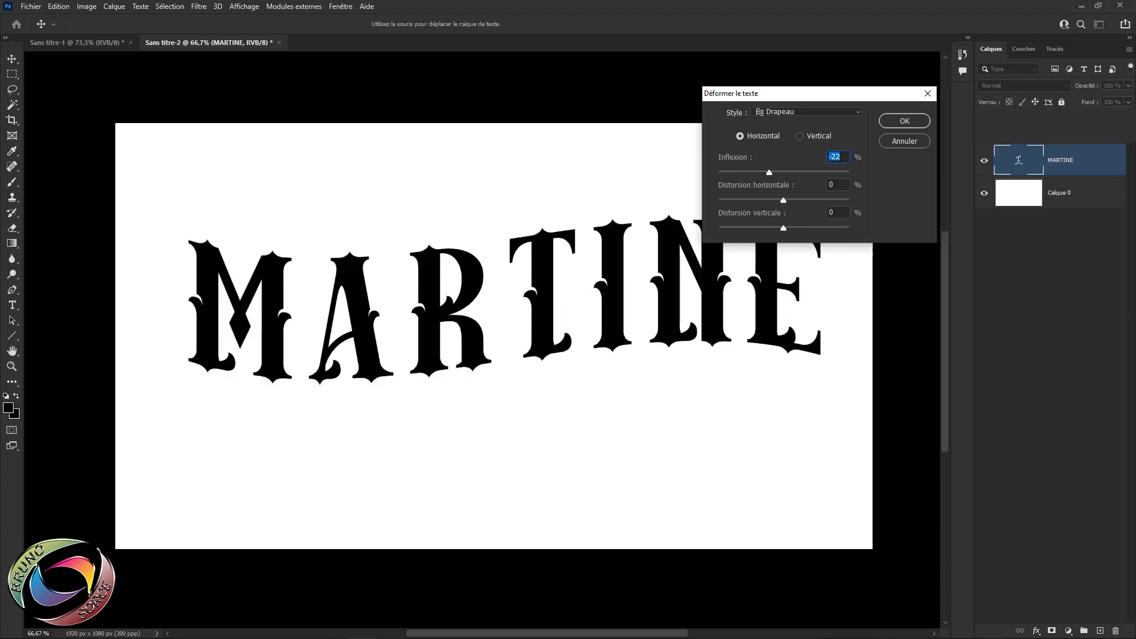
{"action": "type", "text": "-25"}
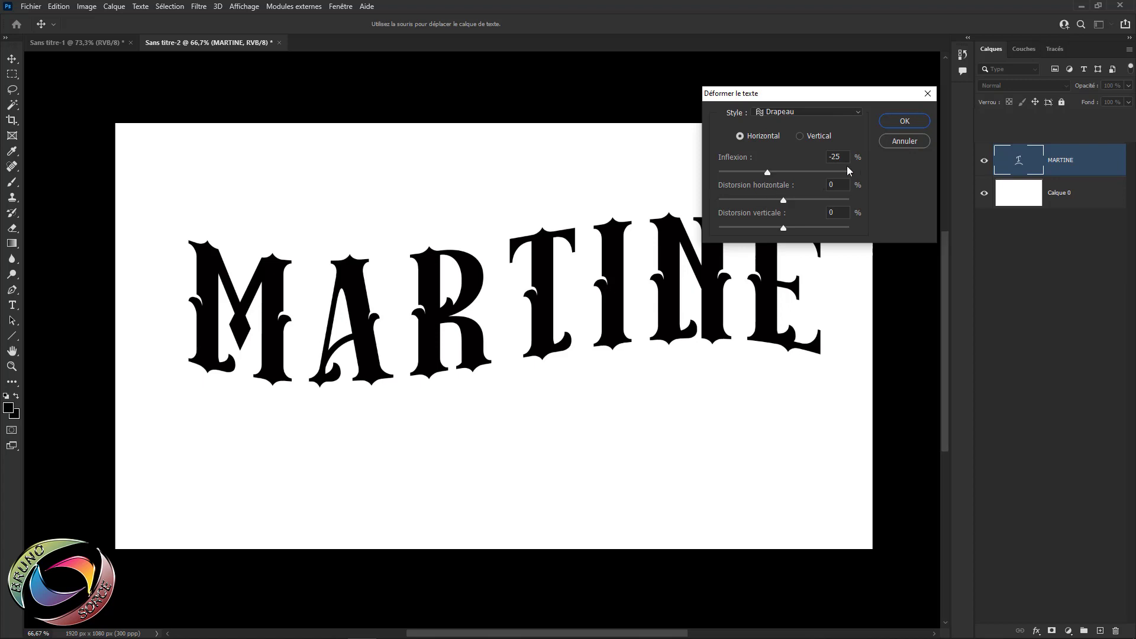
{"action": "left_click", "coordinate": [801, 112]}
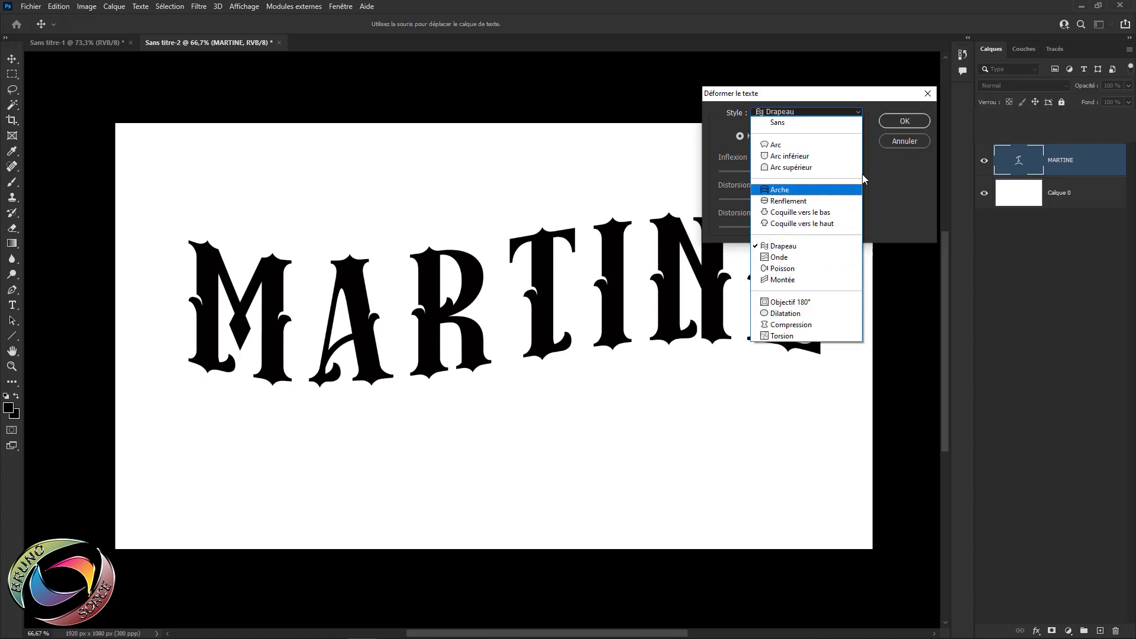
{"action": "left_click", "coordinate": [910, 165]}
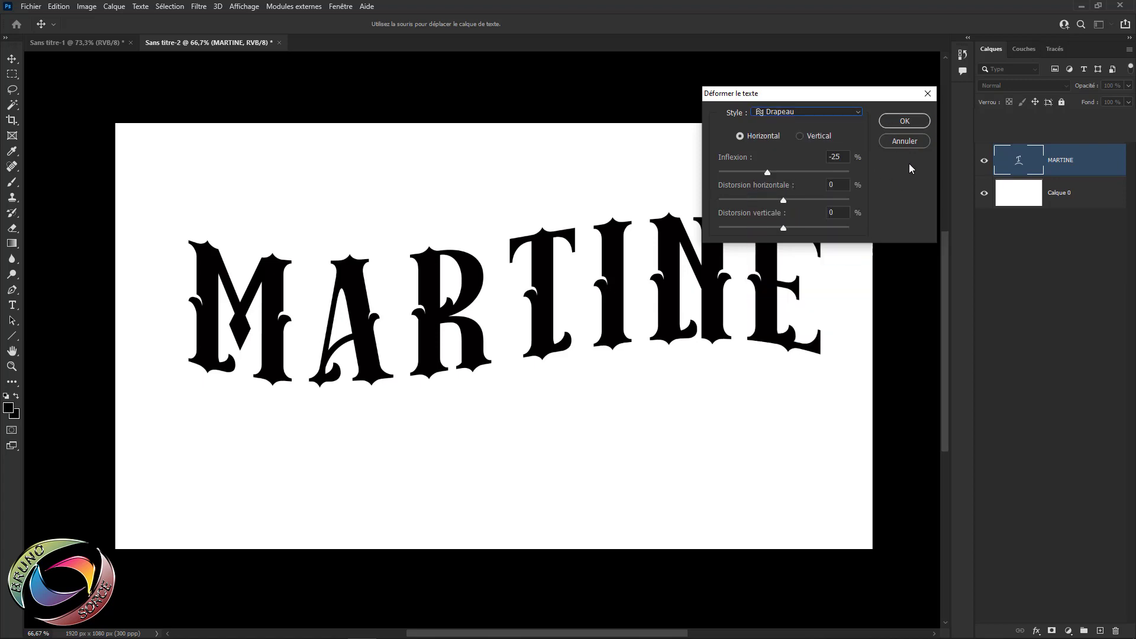
{"action": "left_click", "coordinate": [906, 121]}
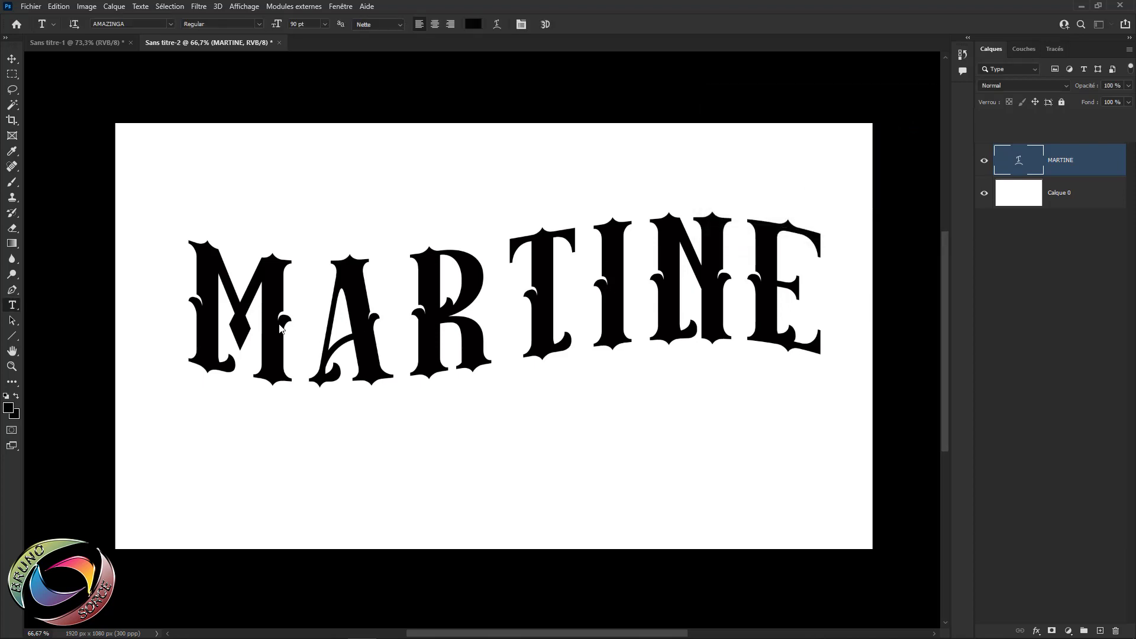
Rasterize the warped MARTINE text layer with Pixelliser le texte
{"action": "left_click", "coordinate": [12, 59]}
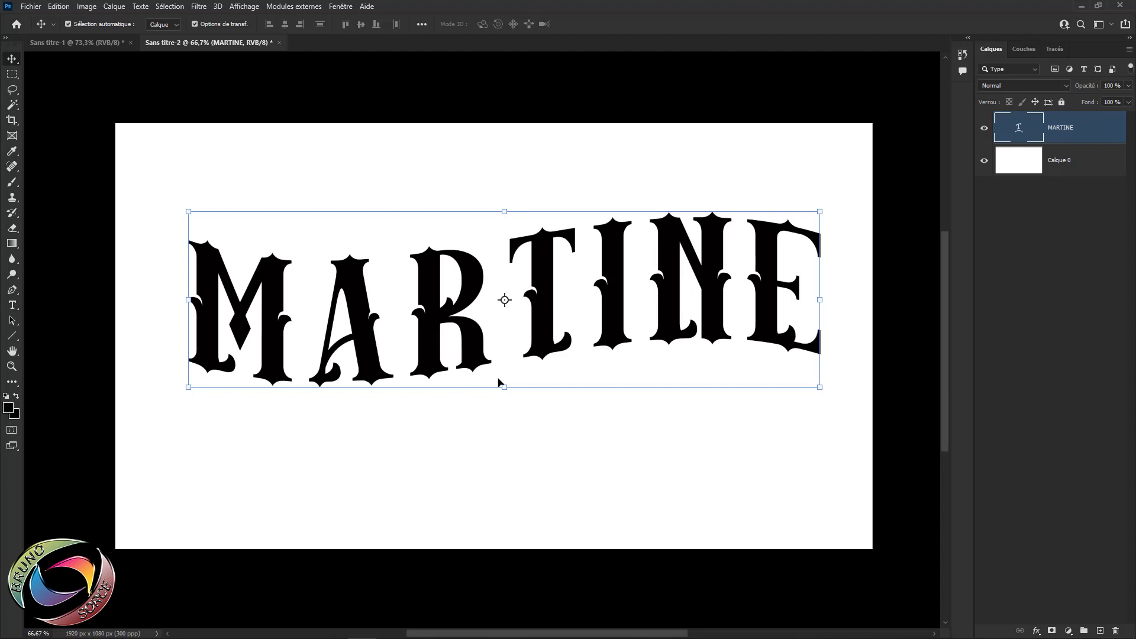
{"action": "right_click", "coordinate": [1104, 128]}
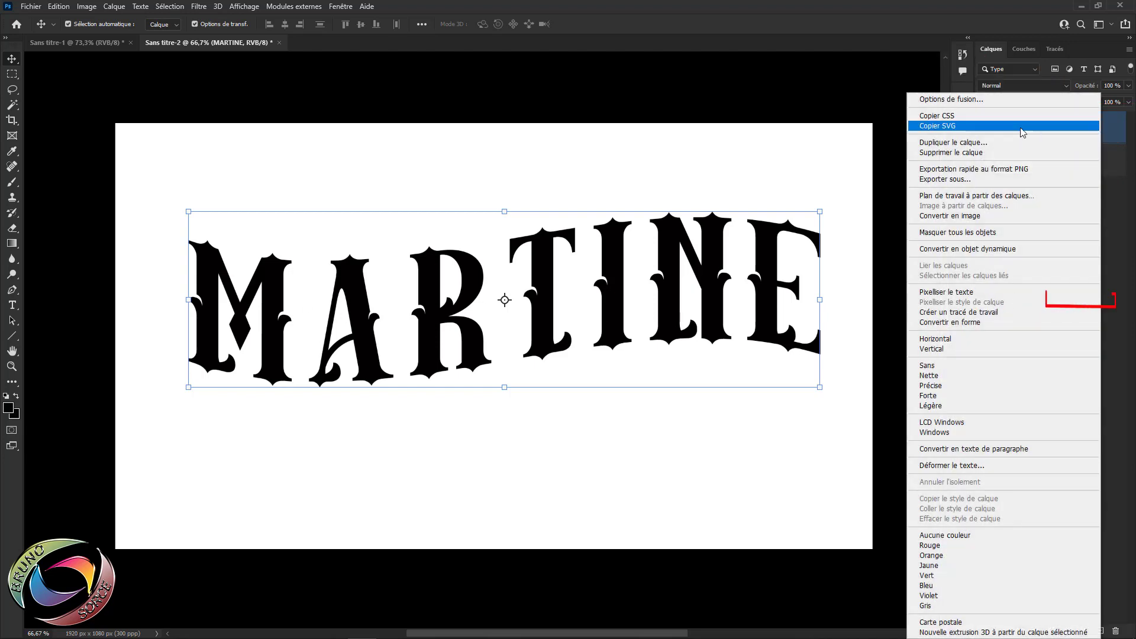
{"action": "left_click", "coordinate": [943, 294]}
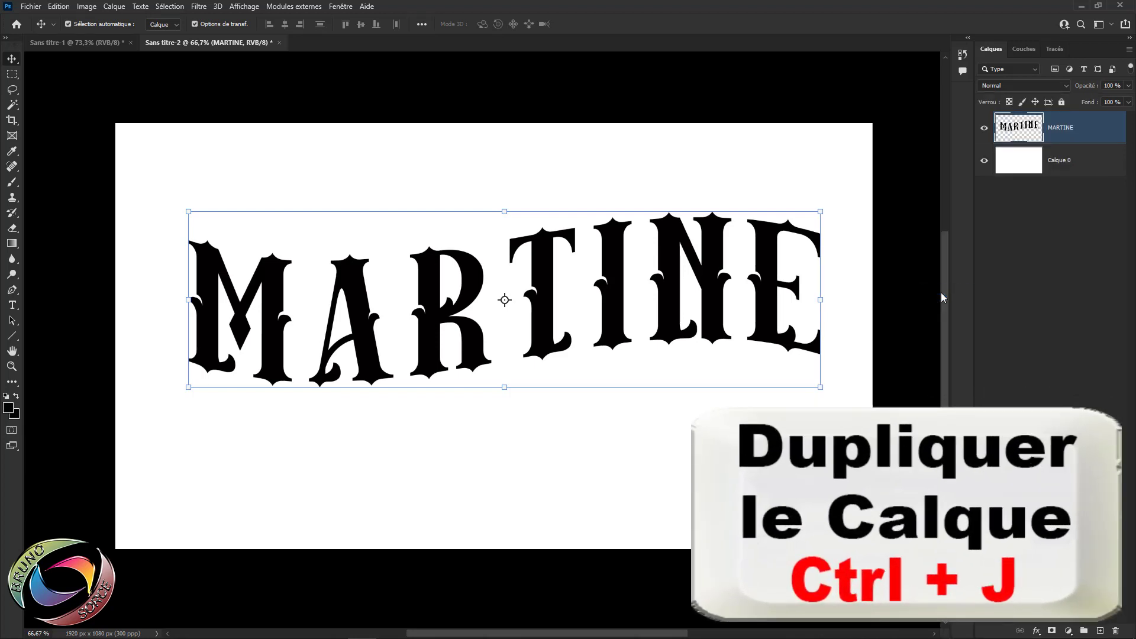
Duplicate the rasterized MARTINE layer and hide the original beneath the copy
{"action": "key", "text": "ctrl+j"}
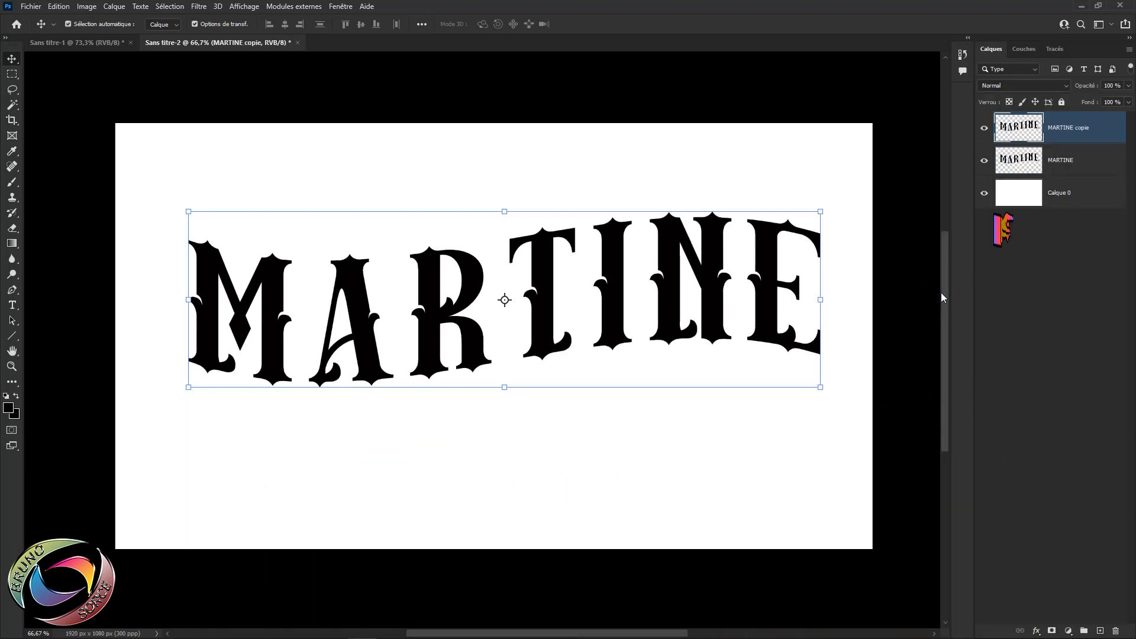
{"action": "left_click", "coordinate": [983, 161]}
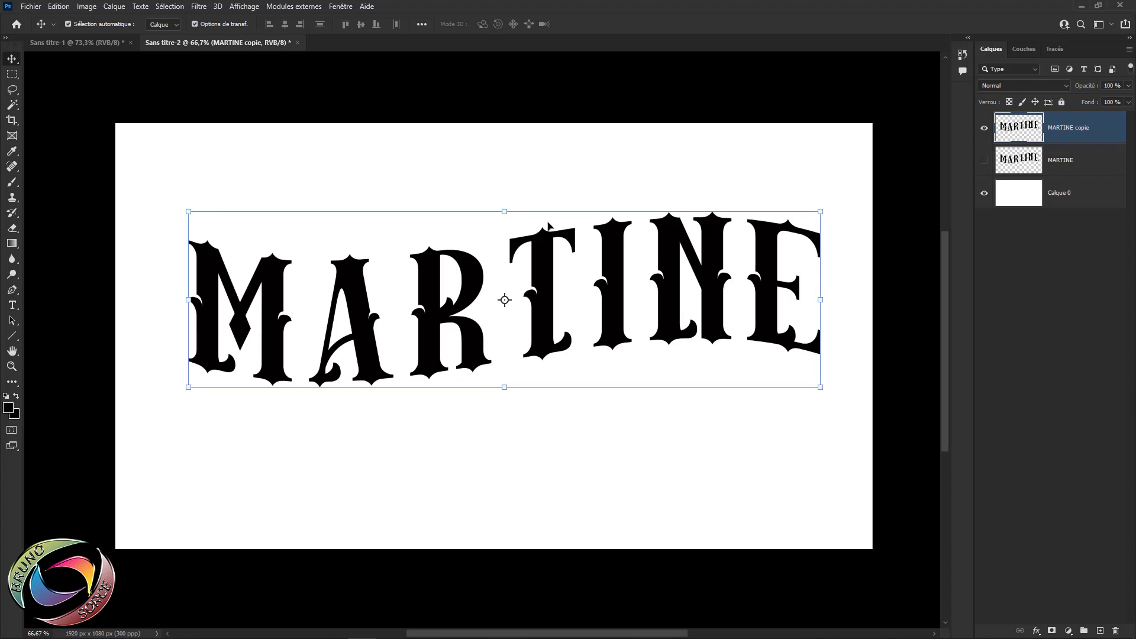
{"action": "left_click", "coordinate": [763, 108]}
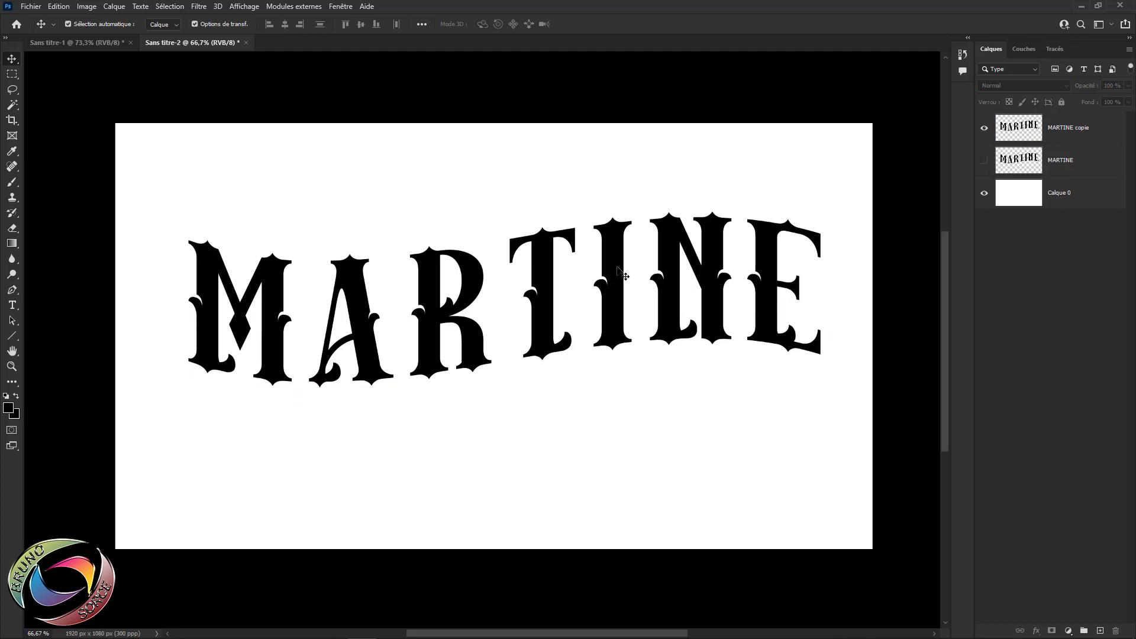
Show all layer effects for the MARTINE copie layer and enable a Contour positioned Extérieur
{"action": "left_click", "coordinate": [1103, 134]}
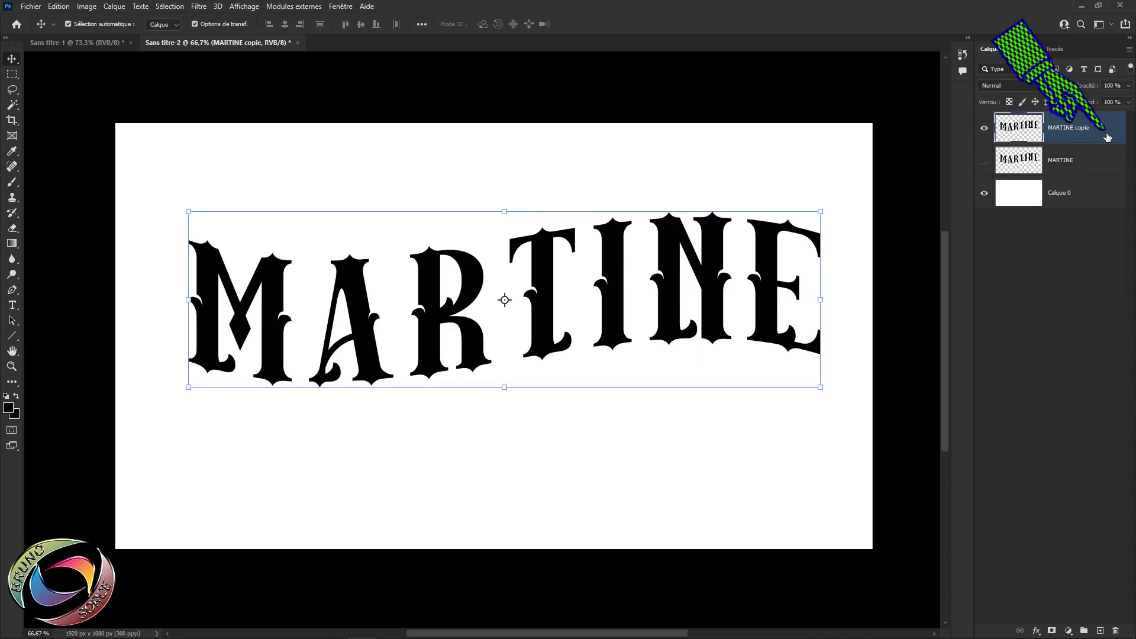
{"action": "double_click", "coordinate": [1107, 137]}
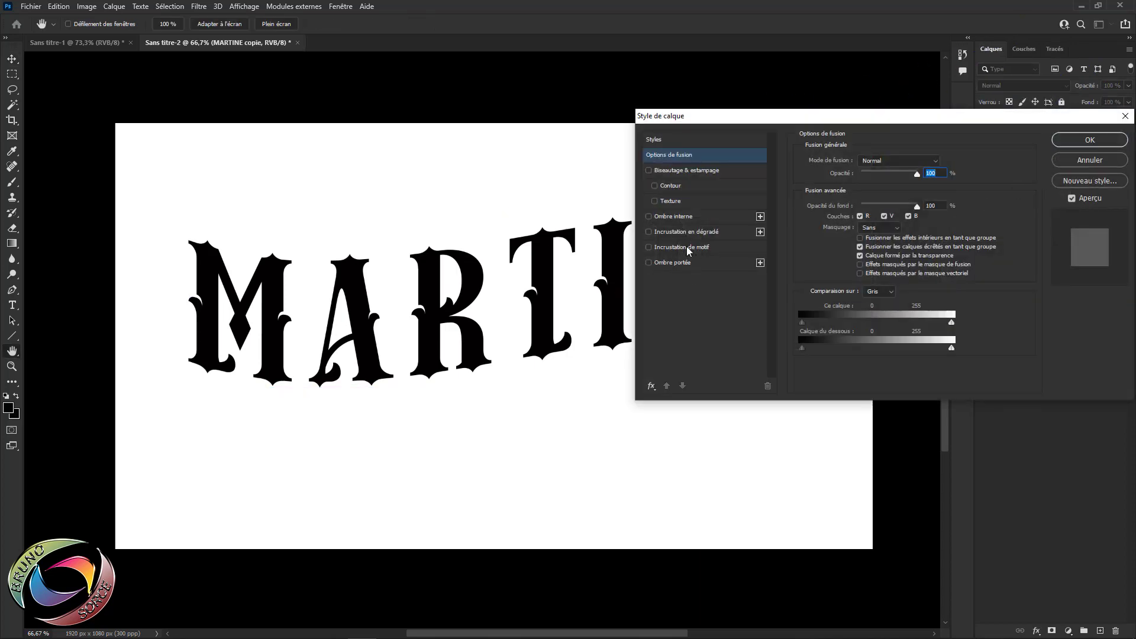
{"action": "left_click", "coordinate": [651, 387]}
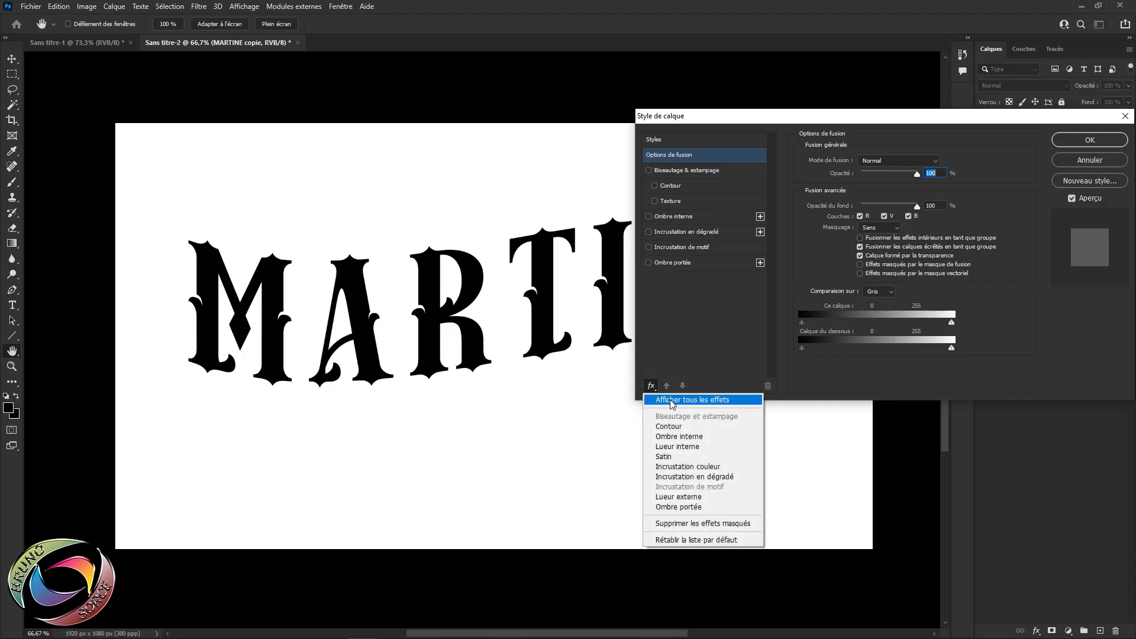
{"action": "left_click", "coordinate": [672, 402]}
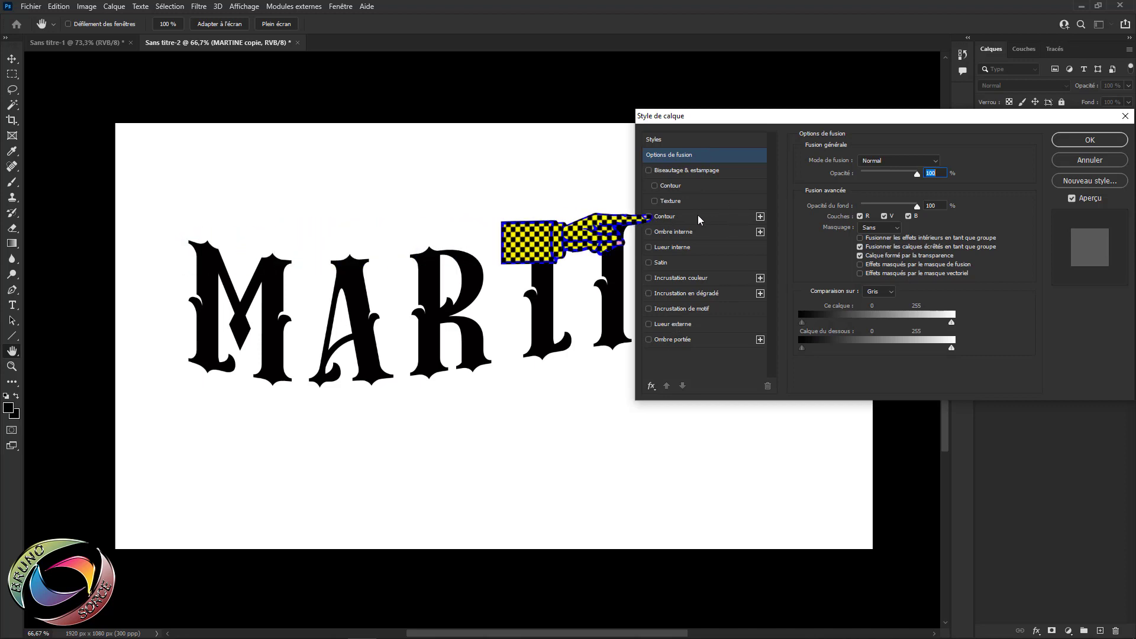
{"action": "left_click", "coordinate": [667, 217]}
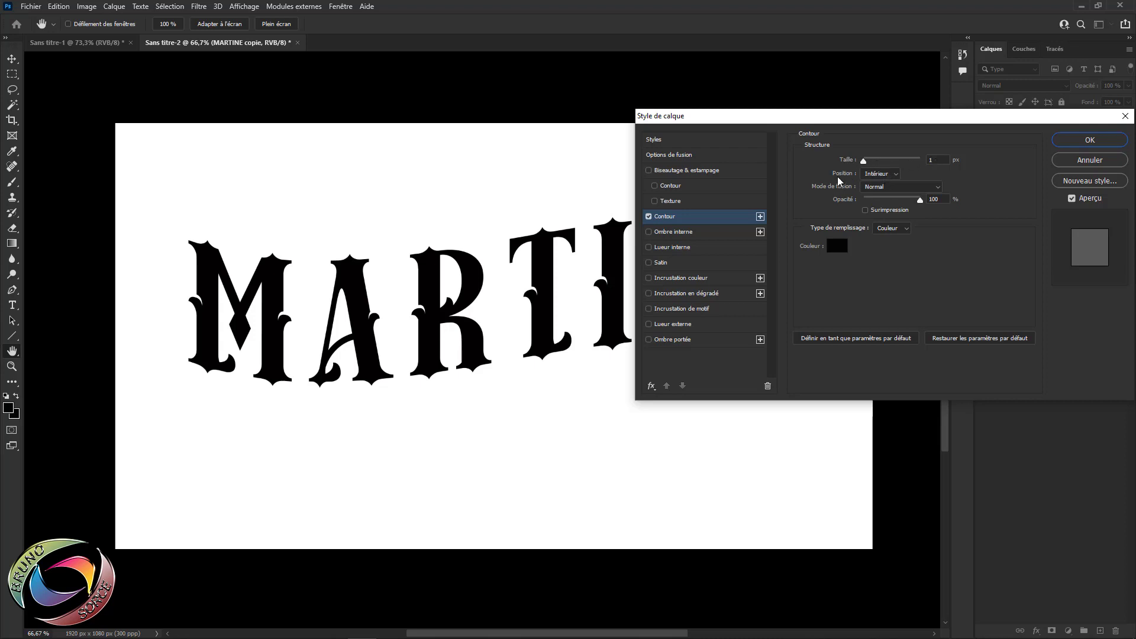
{"action": "left_click", "coordinate": [875, 174]}
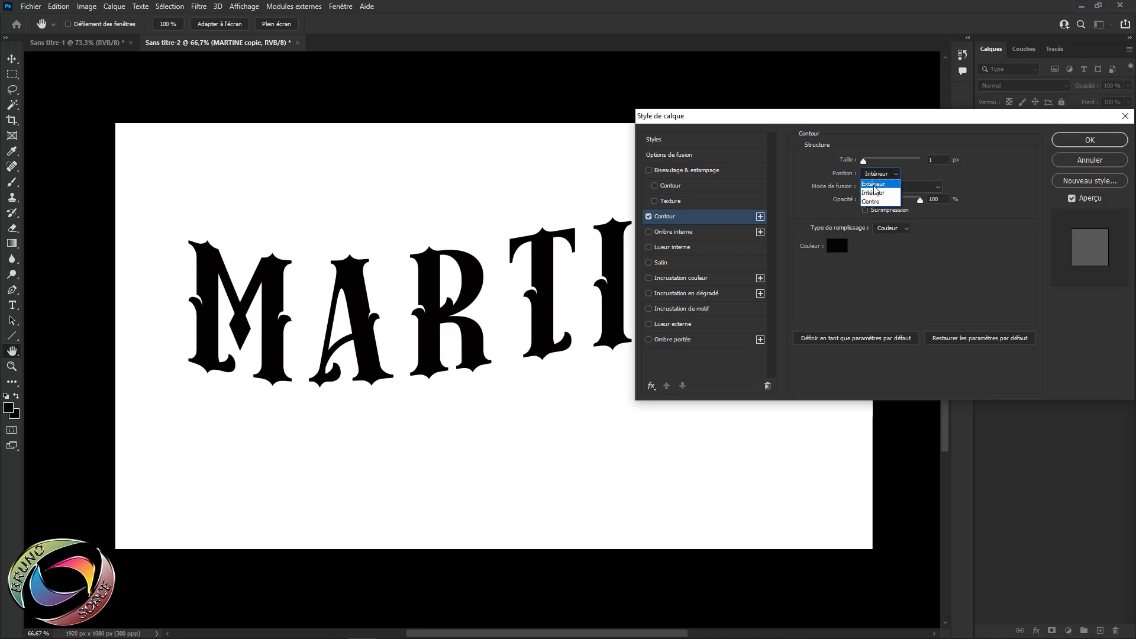
{"action": "left_click", "coordinate": [875, 185]}
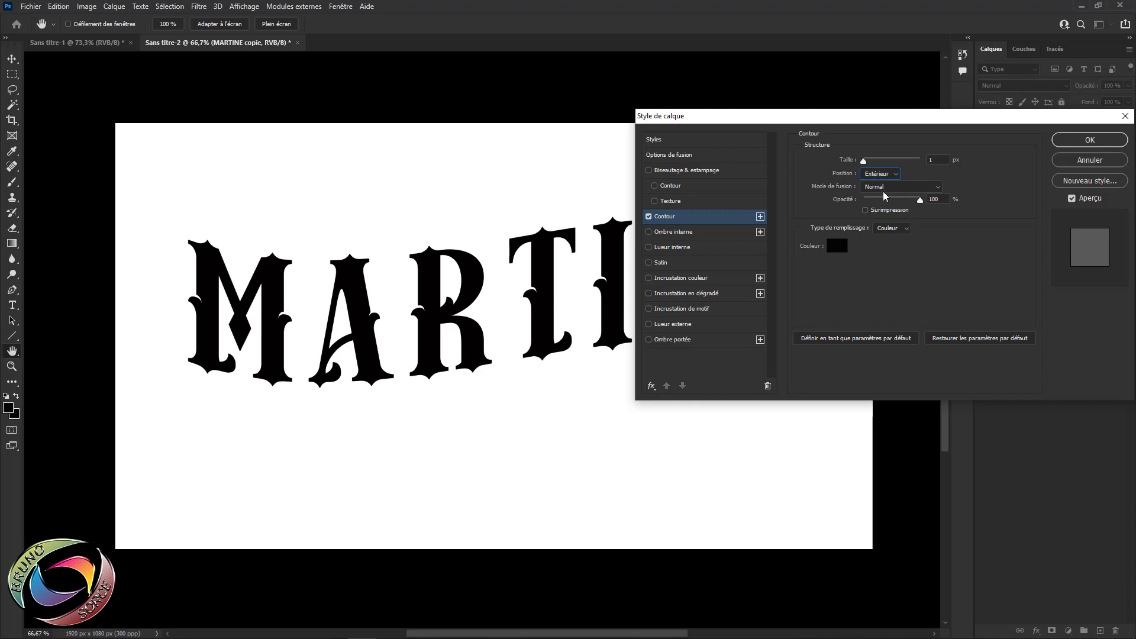
Color the Contour effect yellow (fcff00) and set its size to 4 px
{"action": "left_click", "coordinate": [836, 253]}
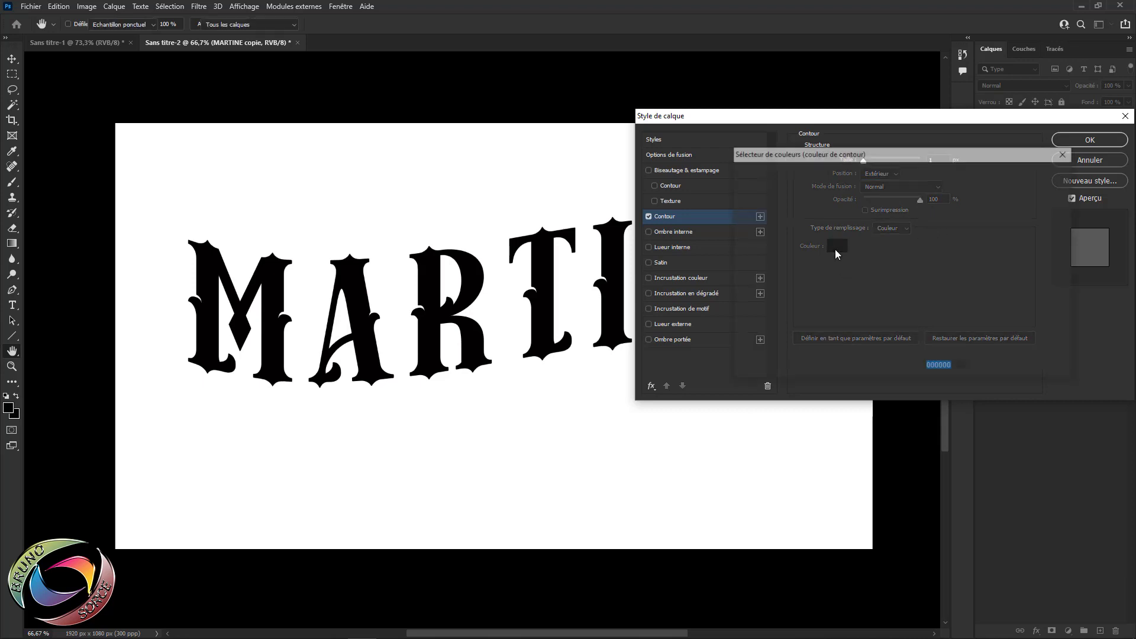
{"action": "left_click", "coordinate": [836, 250]}
{"action": "left_click", "coordinate": [901, 304]}
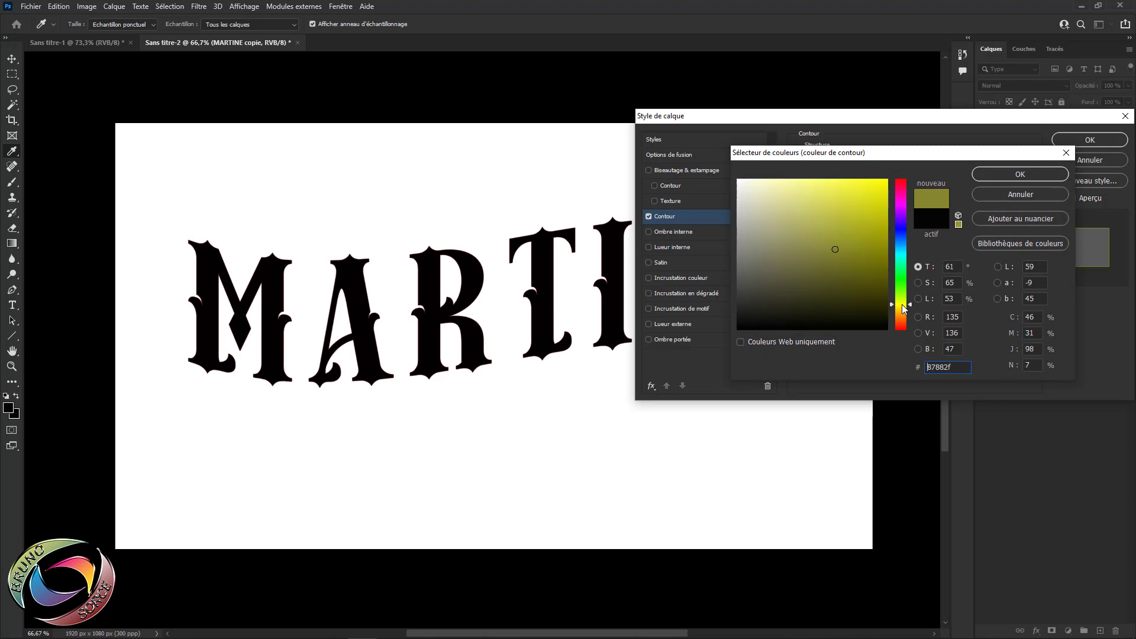
{"action": "left_click_drag", "start_coordinate": [872, 188], "coordinate": [911, 173]}
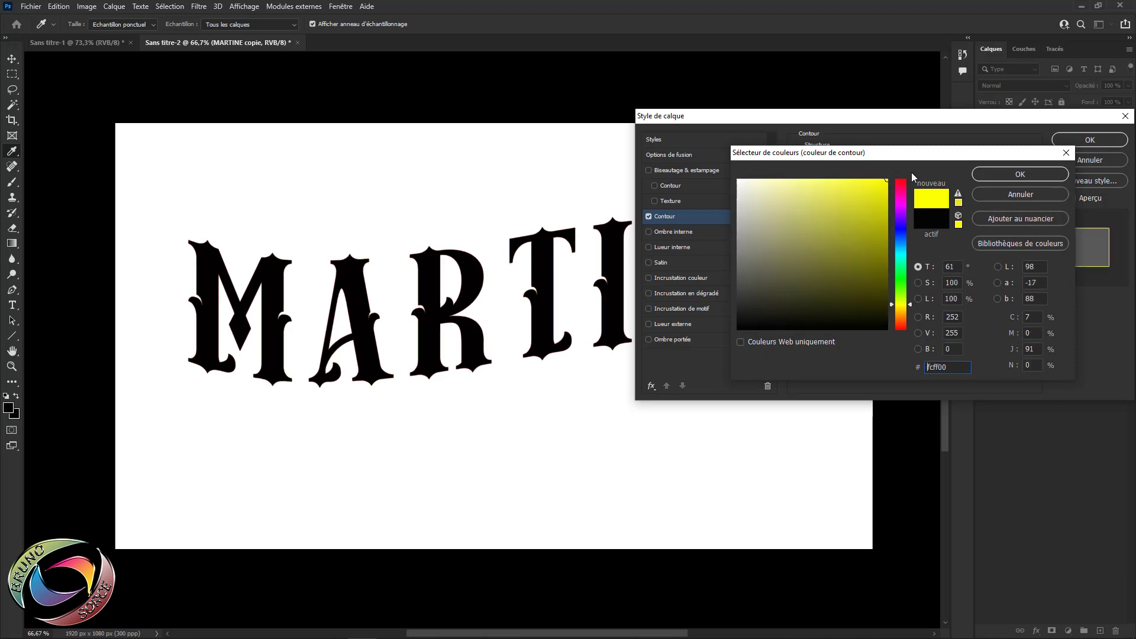
{"action": "left_click", "coordinate": [1011, 175]}
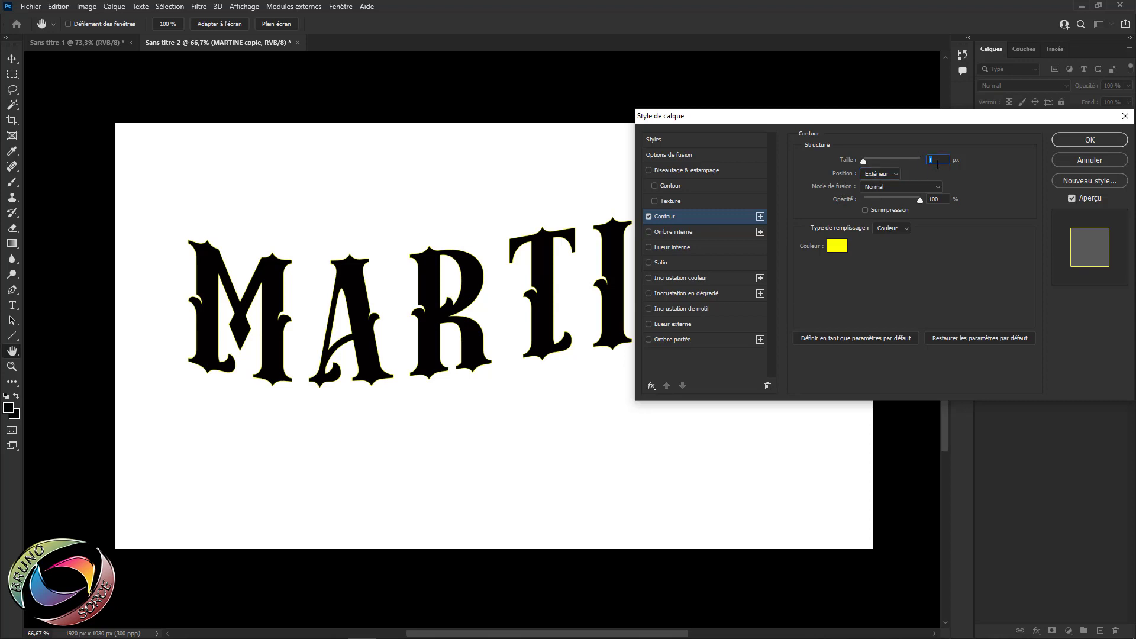
{"action": "type", "text": "3"}
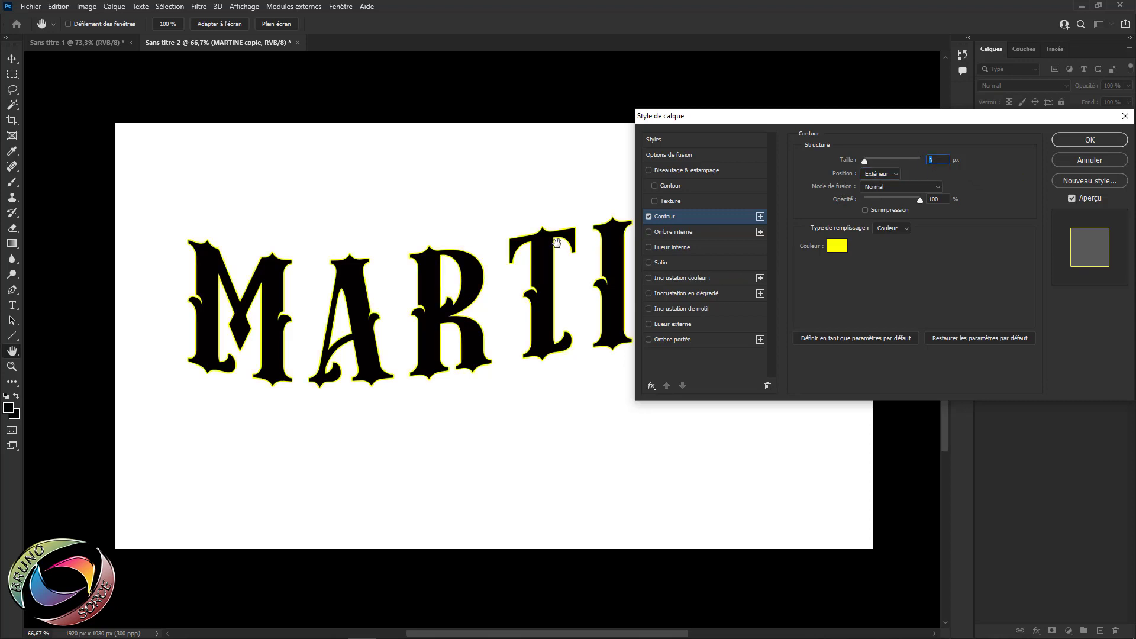
{"action": "key", "text": "Up"}
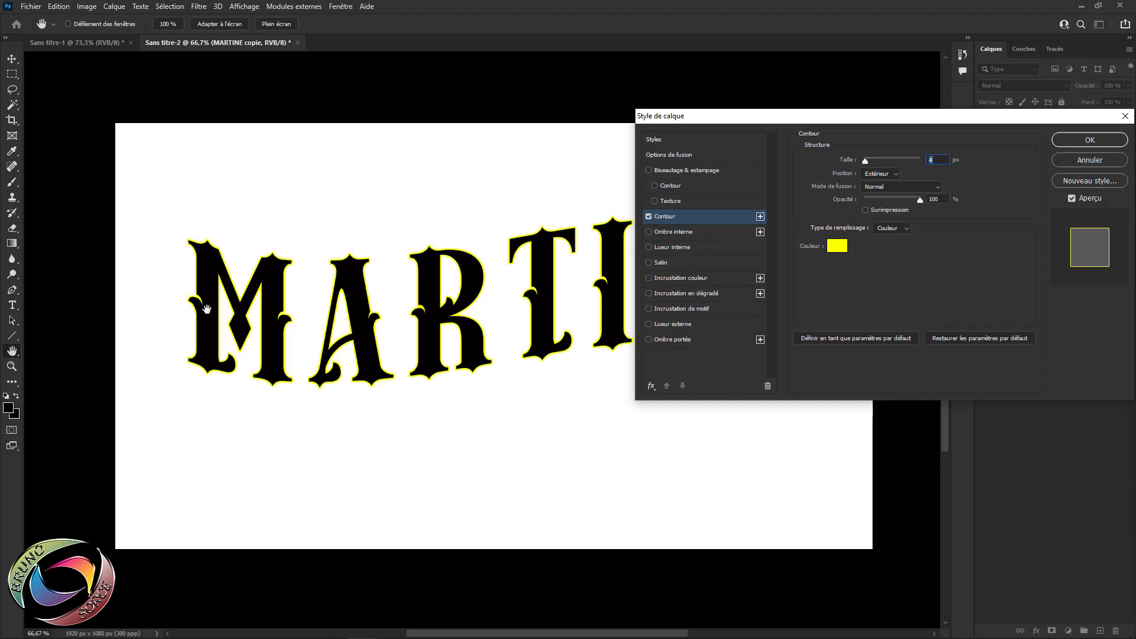
Add a second Contour effect in red (ff0000) with a size of 8 px
{"action": "left_click", "coordinate": [760, 217]}
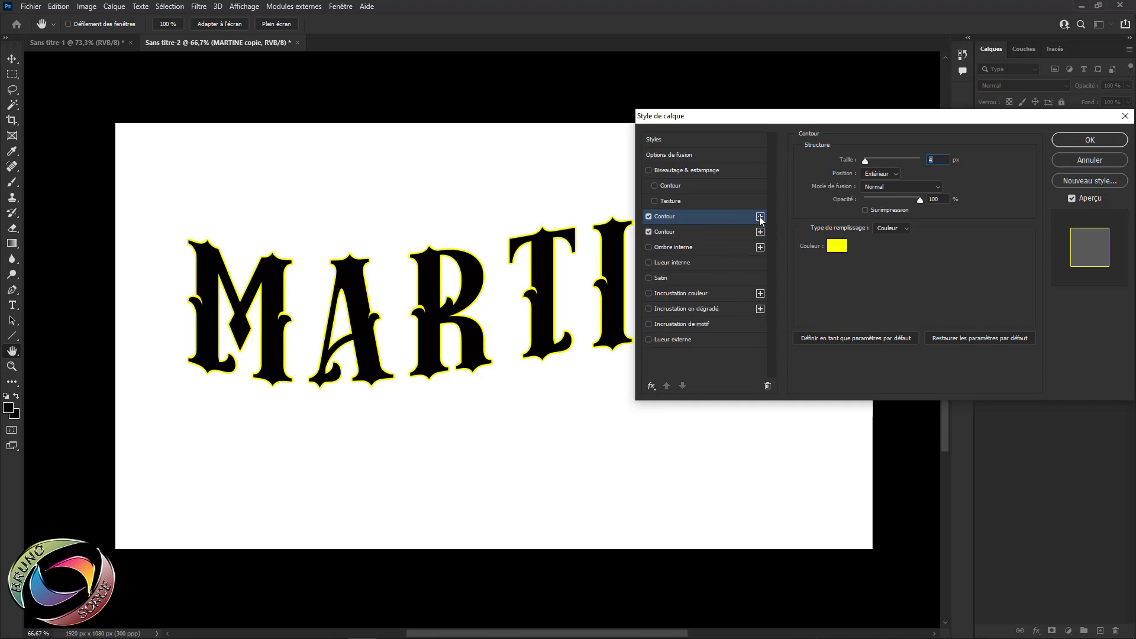
{"action": "left_click", "coordinate": [660, 232]}
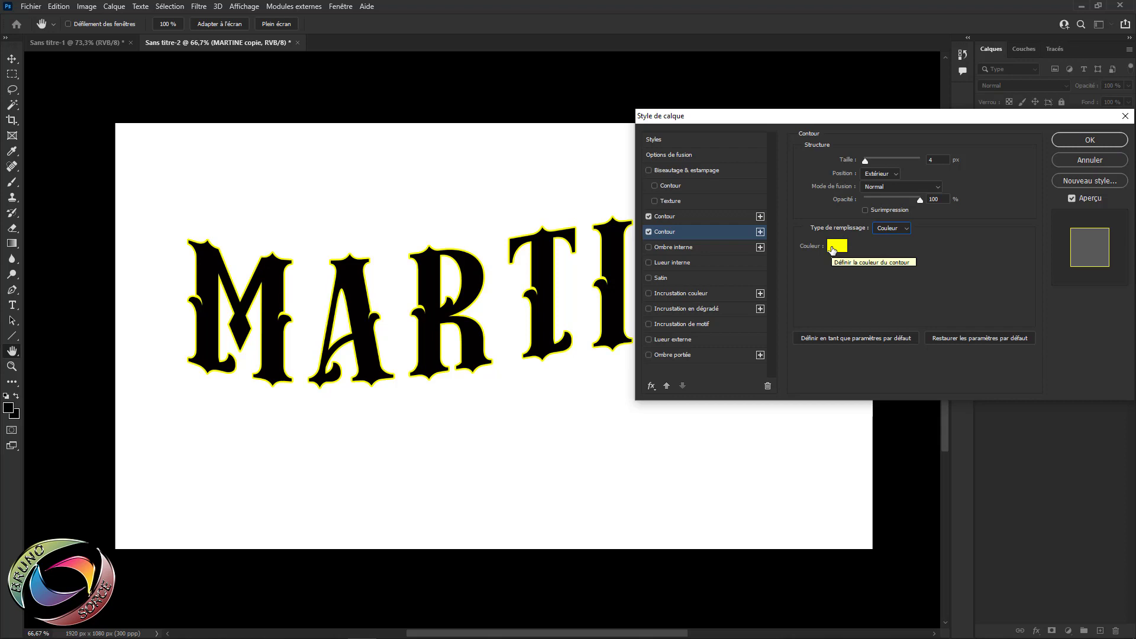
{"action": "left_click", "coordinate": [833, 249]}
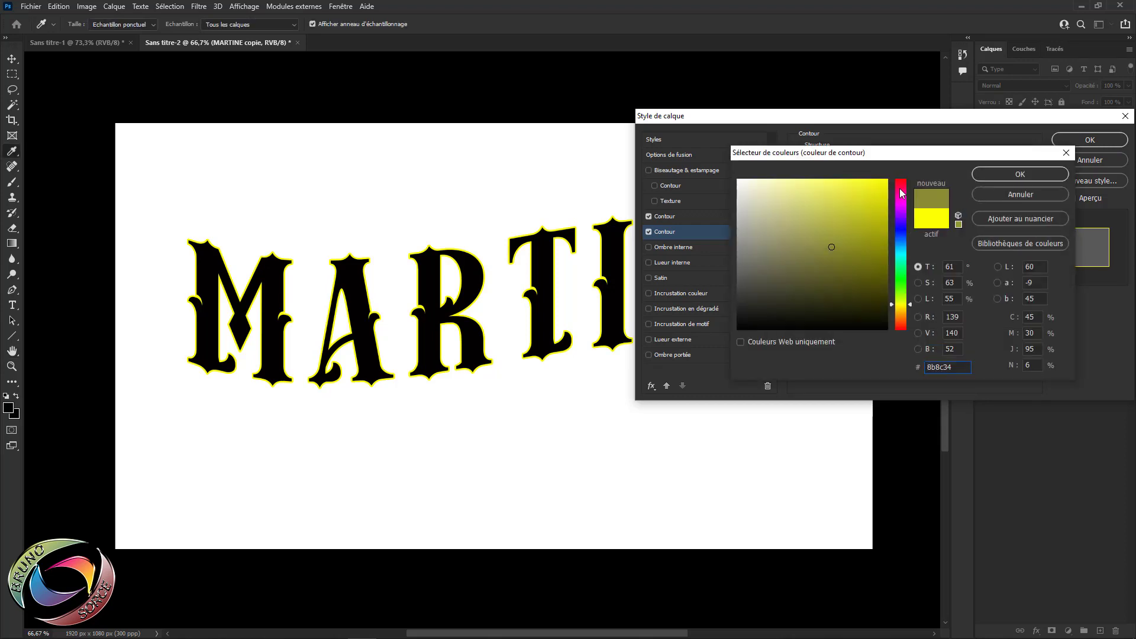
{"action": "left_click_drag", "start_coordinate": [900, 184], "coordinate": [902, 178]}
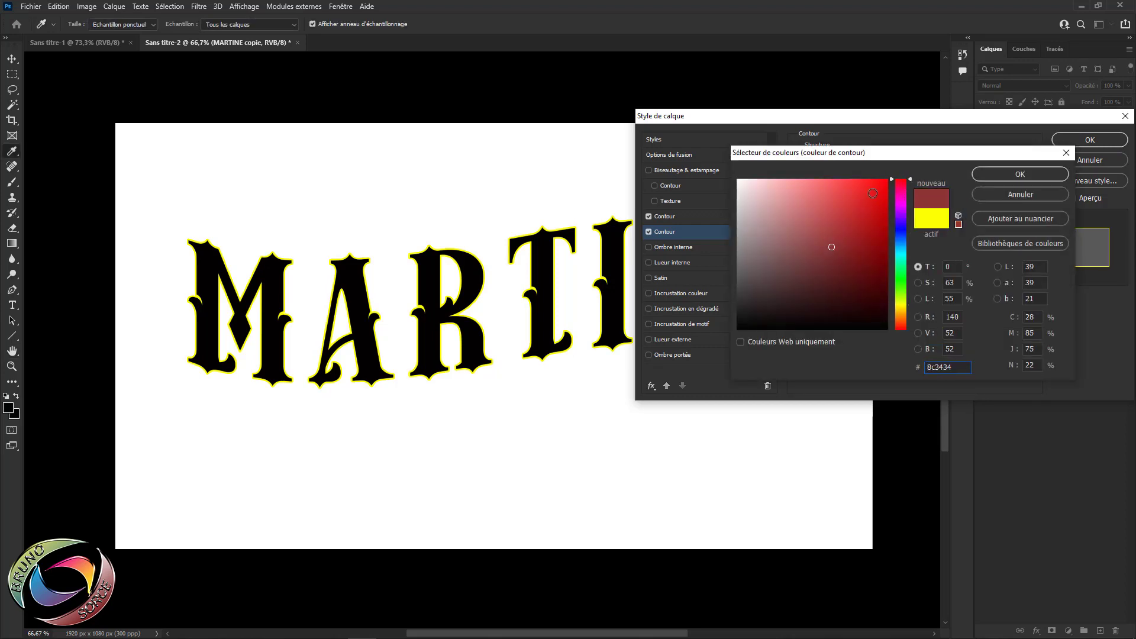
{"action": "left_click", "coordinate": [888, 179]}
{"action": "left_click", "coordinate": [1003, 176]}
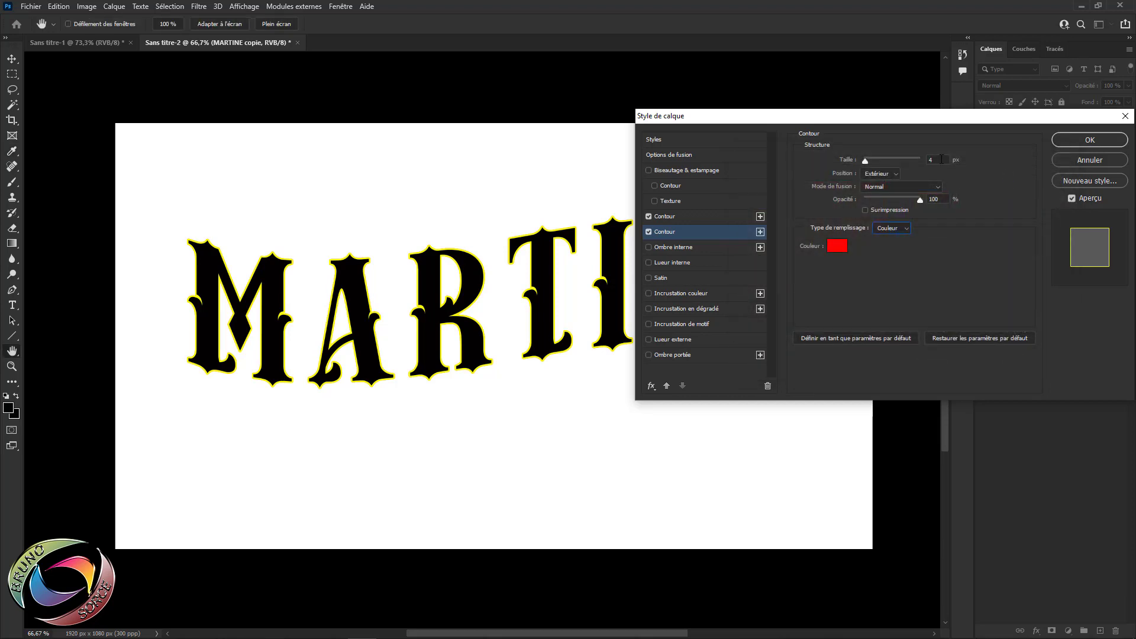
{"action": "double_click", "coordinate": [942, 160]}
{"action": "scroll", "coordinate": [942, 161], "scroll_direction": "up", "scroll_amount": 3}
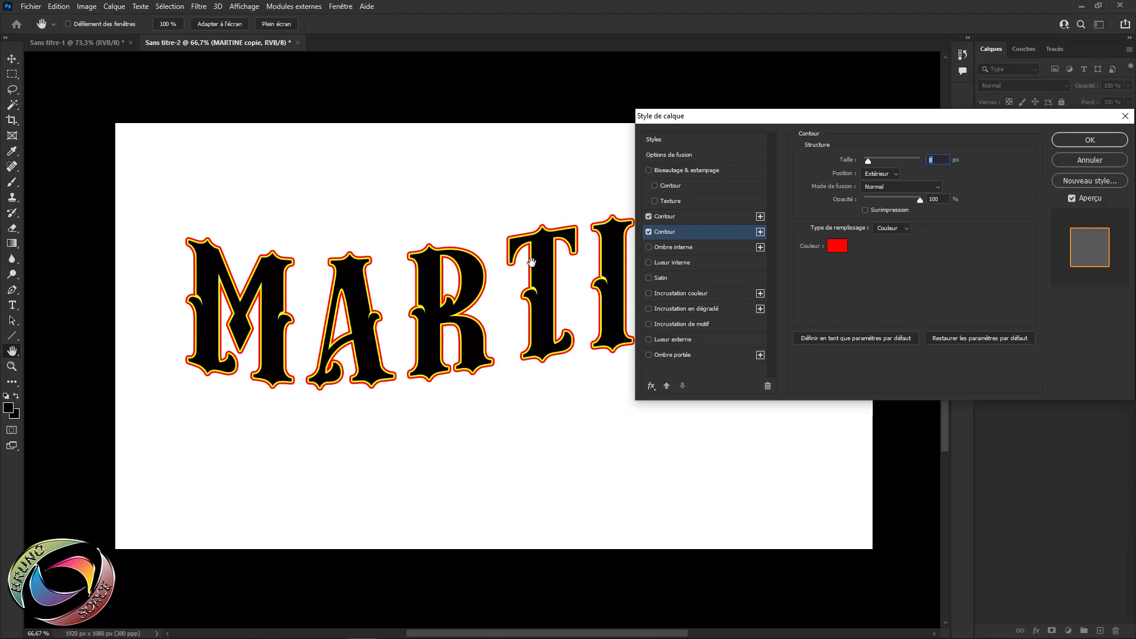
Add a third Contour effect in black (000000) with a size of 12 px and apply the layer style
{"action": "left_click", "coordinate": [761, 232]}
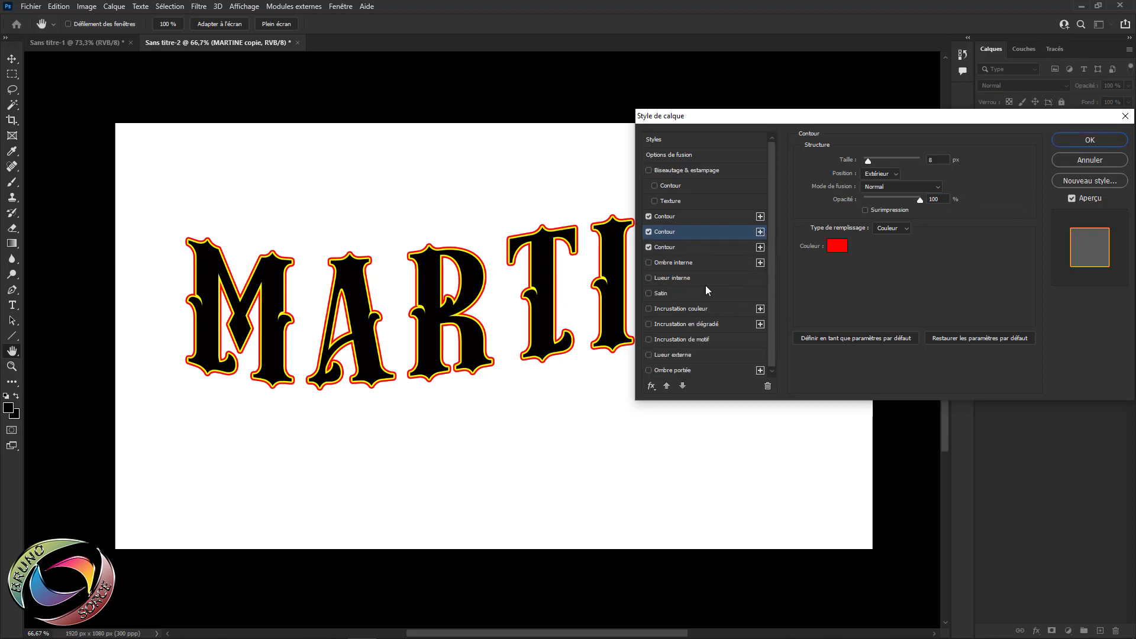
{"action": "left_click", "coordinate": [670, 249]}
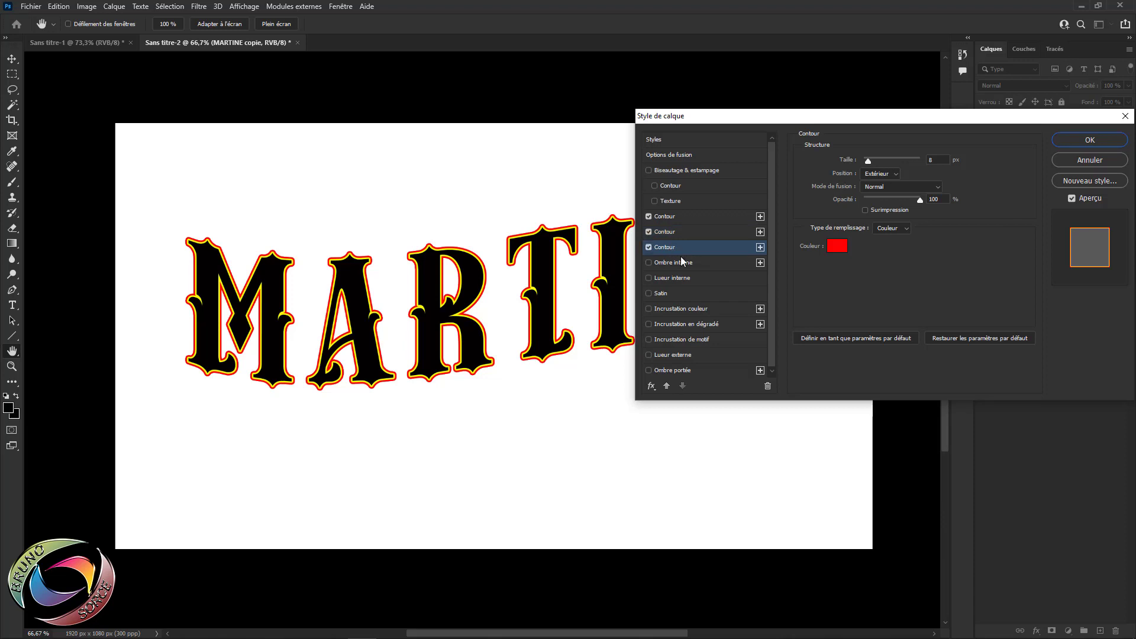
{"action": "left_click_drag", "start_coordinate": [938, 160], "coordinate": [921, 161]}
{"action": "key", "text": "Up"}
{"action": "key", "text": "Up"}
{"action": "key", "text": "Up"}
{"action": "key", "text": "Up"}
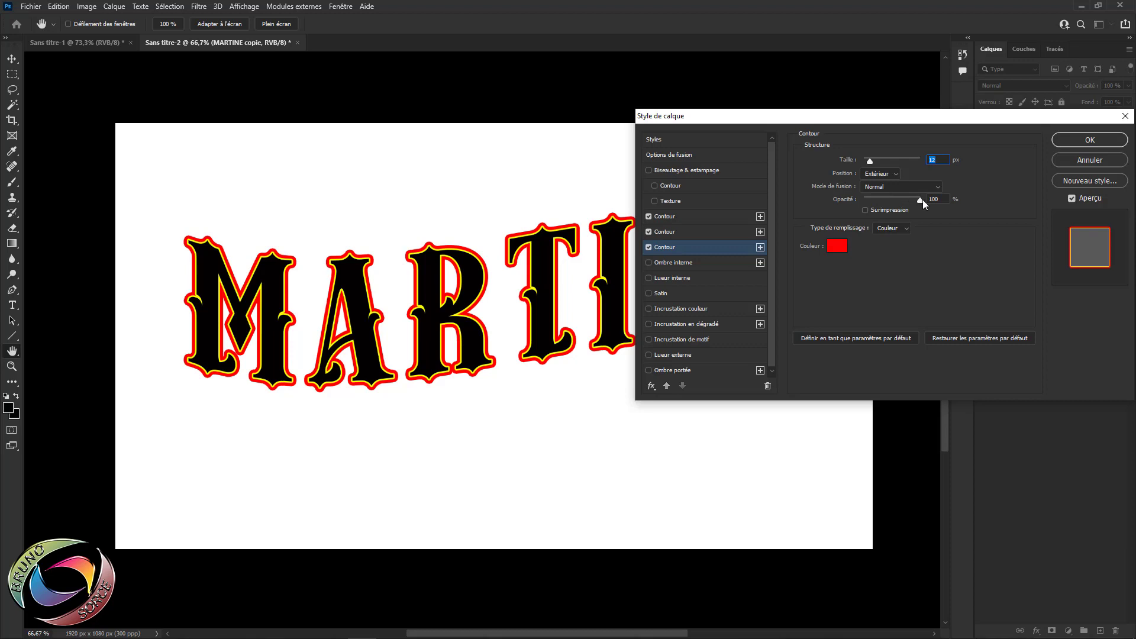
{"action": "left_click", "coordinate": [839, 247]}
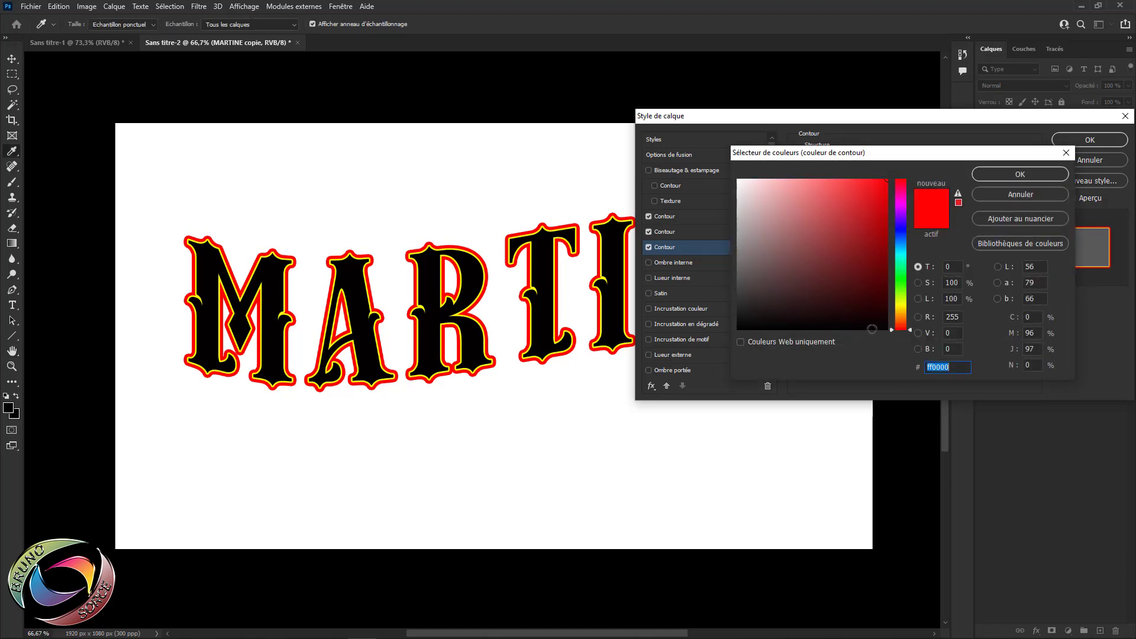
{"action": "type", "text": "000000"}
{"action": "left_click", "coordinate": [1021, 174]}
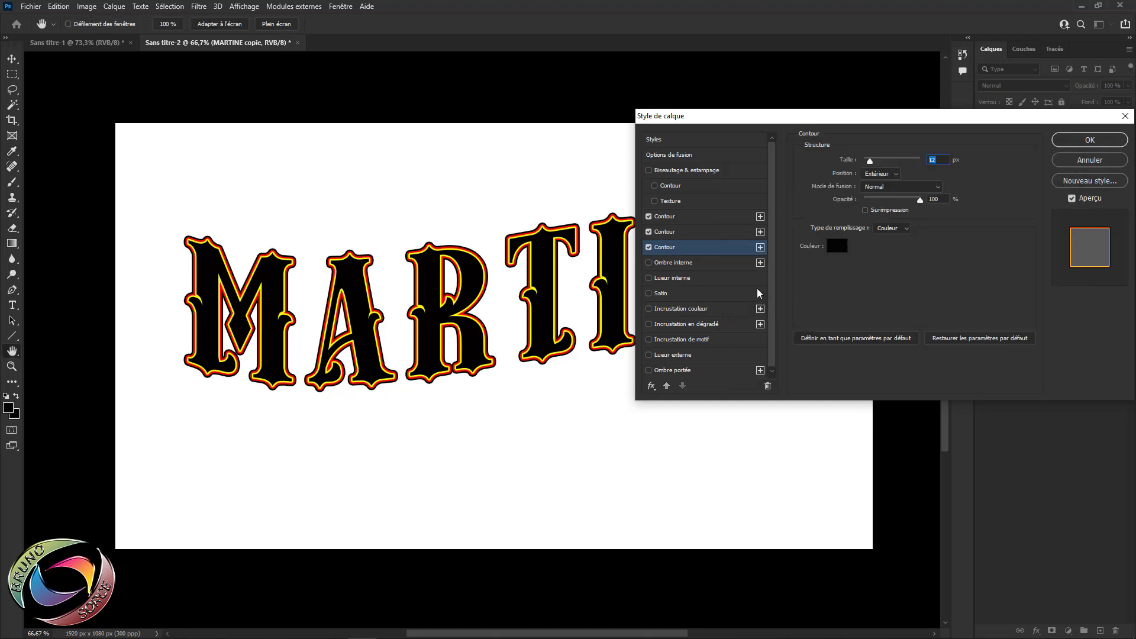
{"action": "left_click", "coordinate": [1090, 140]}
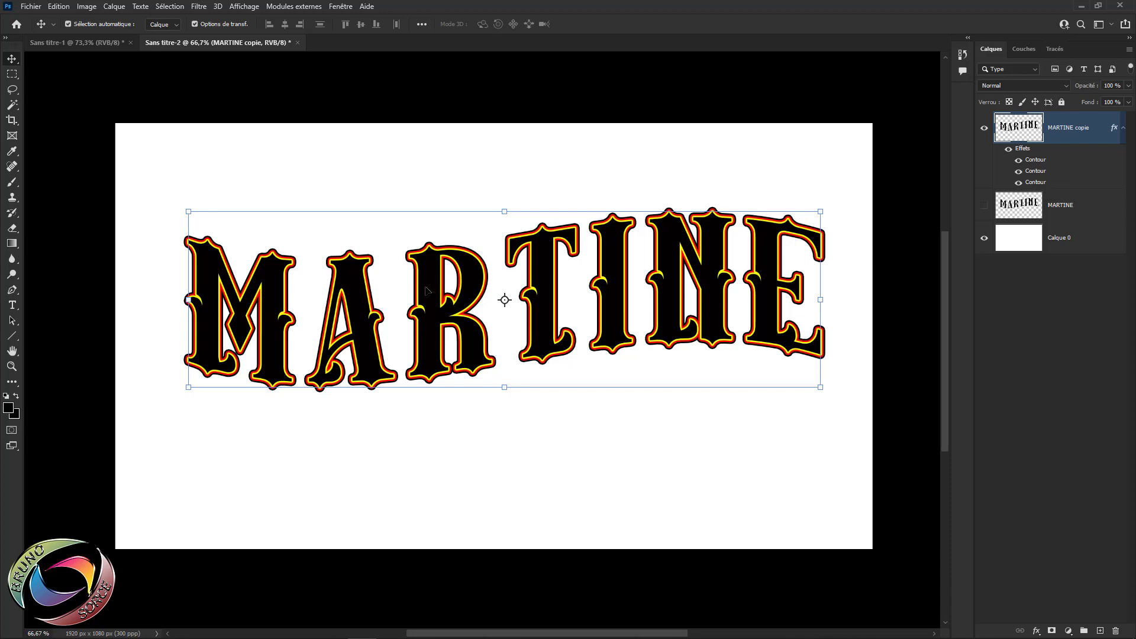
Try to select the letter E with the Magic Wand and delete its fill on the MARTINE copie layer
{"action": "left_click", "coordinate": [11, 108]}
{"action": "left_click", "coordinate": [58, 130]}
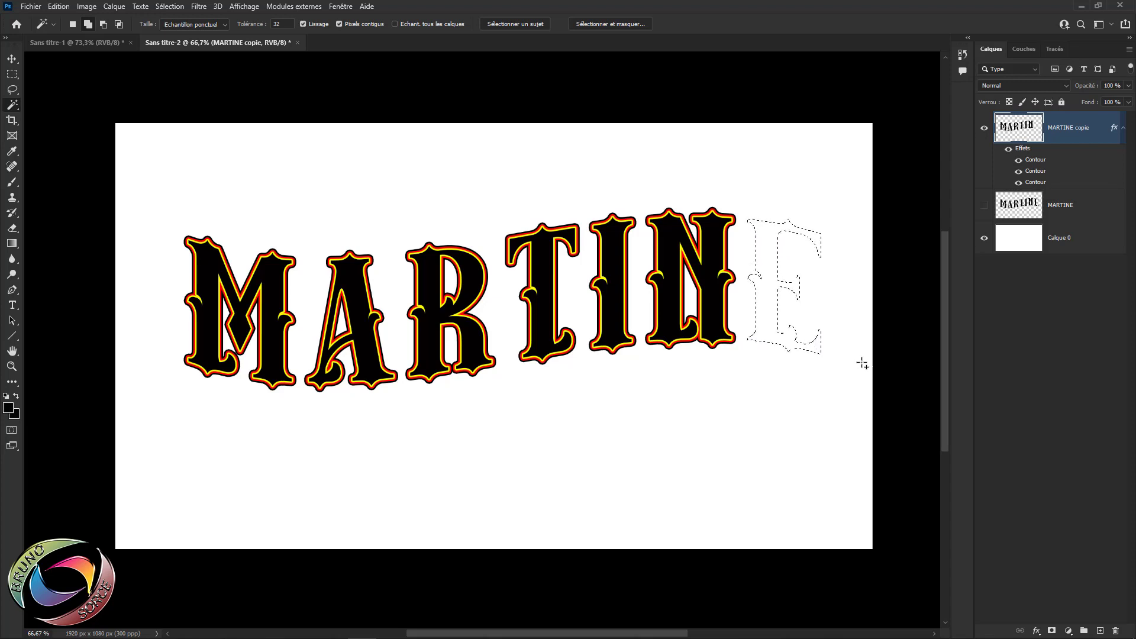
{"action": "key", "text": "alt+BackSpace"}
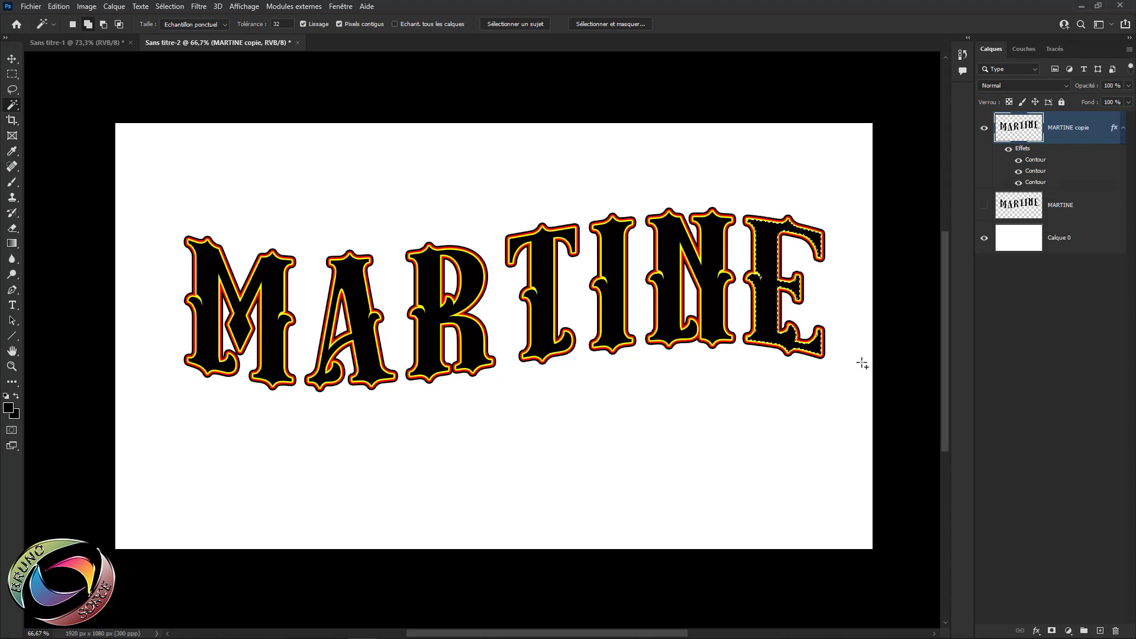
{"action": "key", "text": "ctrl+d"}
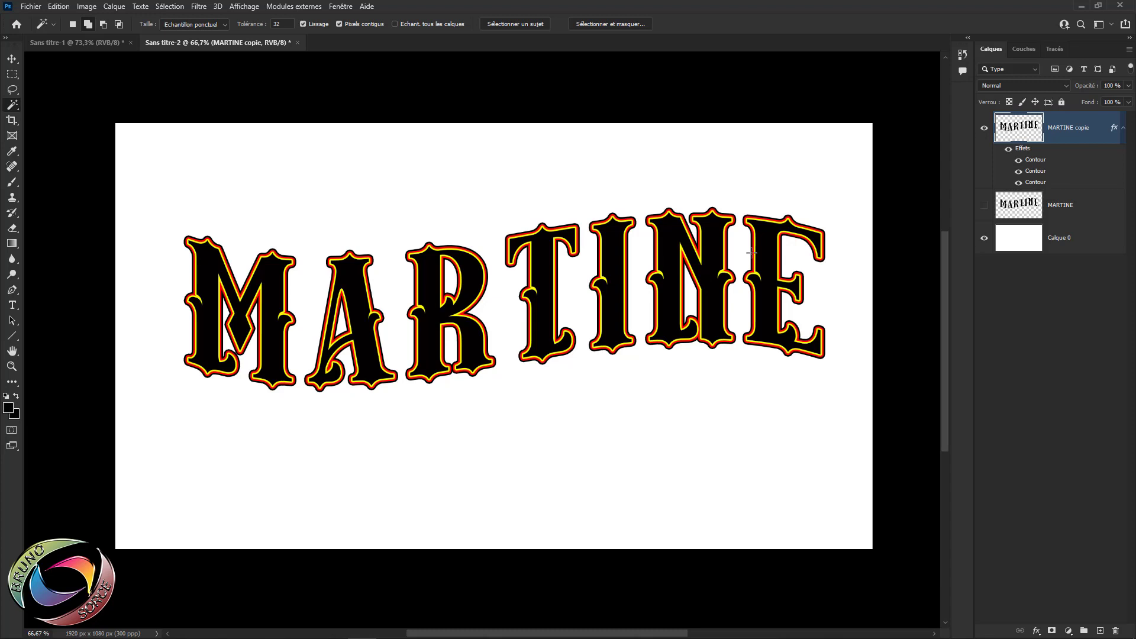
Rasterize the MARTINE copie layer's effects with Pixelliser le style de calque
{"action": "right_click", "coordinate": [1091, 137]}
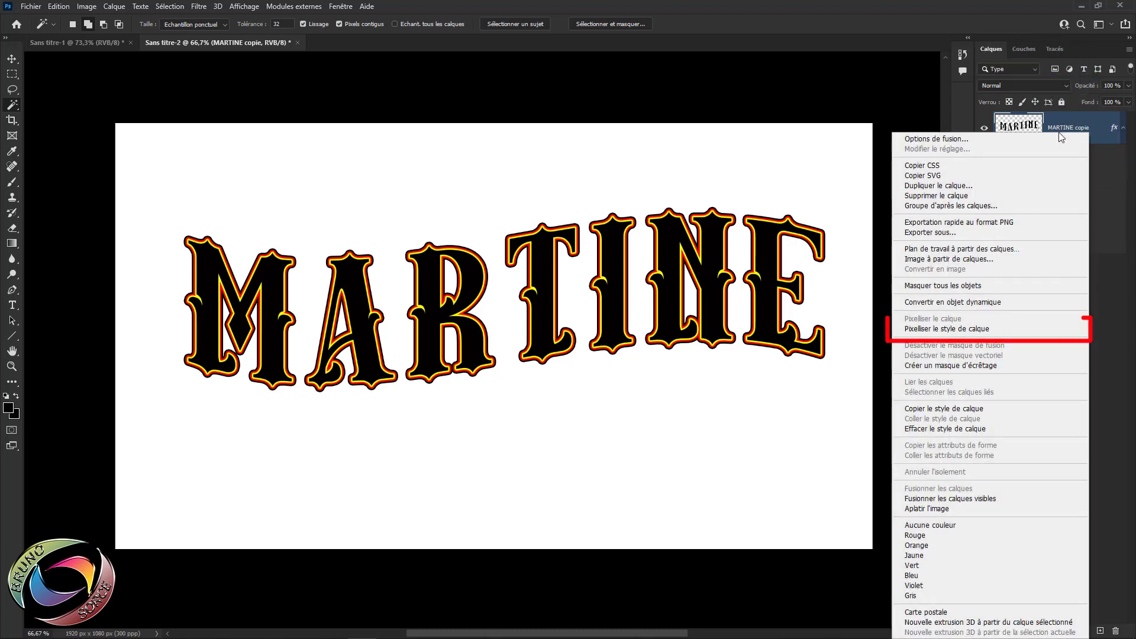
{"action": "left_click", "coordinate": [949, 330]}
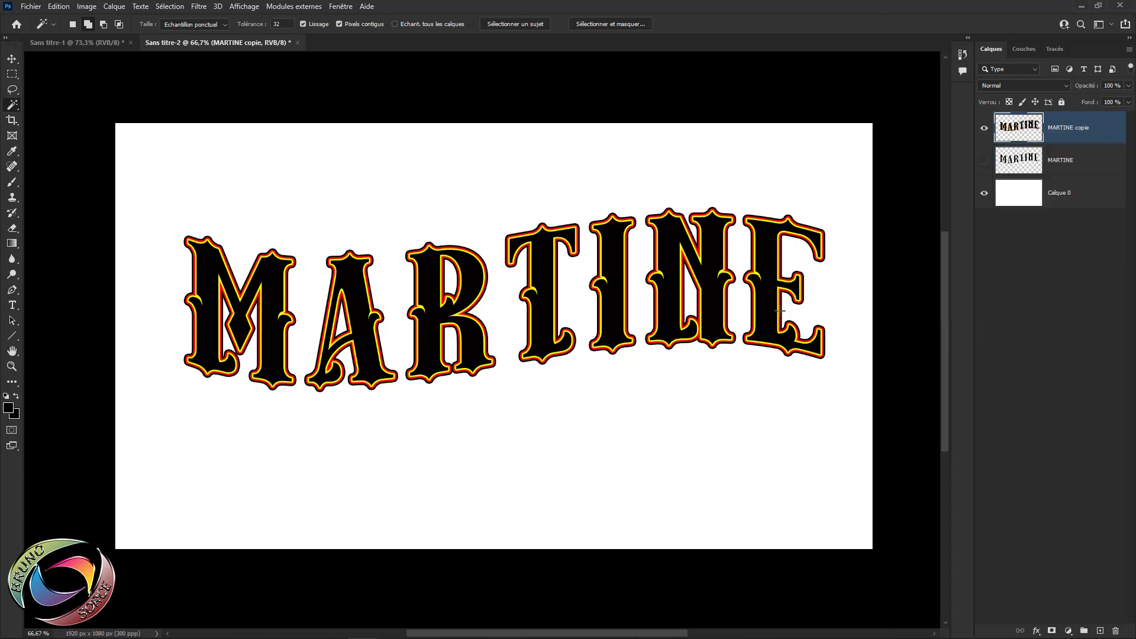
Select and delete the black fill of every letter on the MARTINE copie layer with the Magic Wand, and clear the selection
{"action": "left_click", "coordinate": [768, 242]}
{"action": "key", "text": "Delete"}
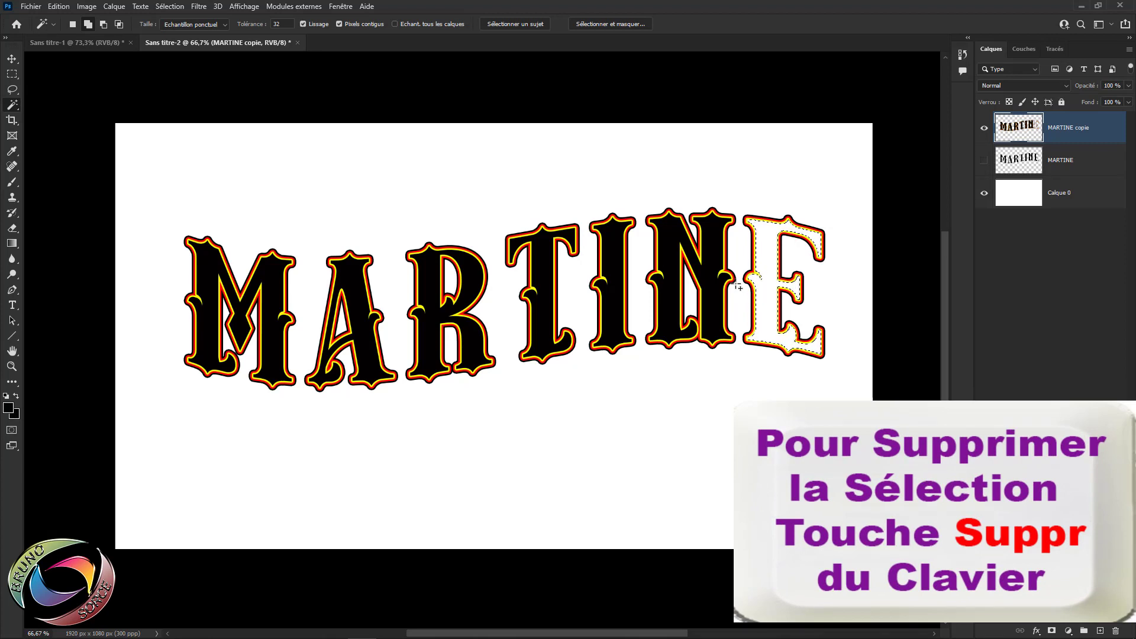
{"action": "left_click", "coordinate": [716, 259], "text": "shift"}
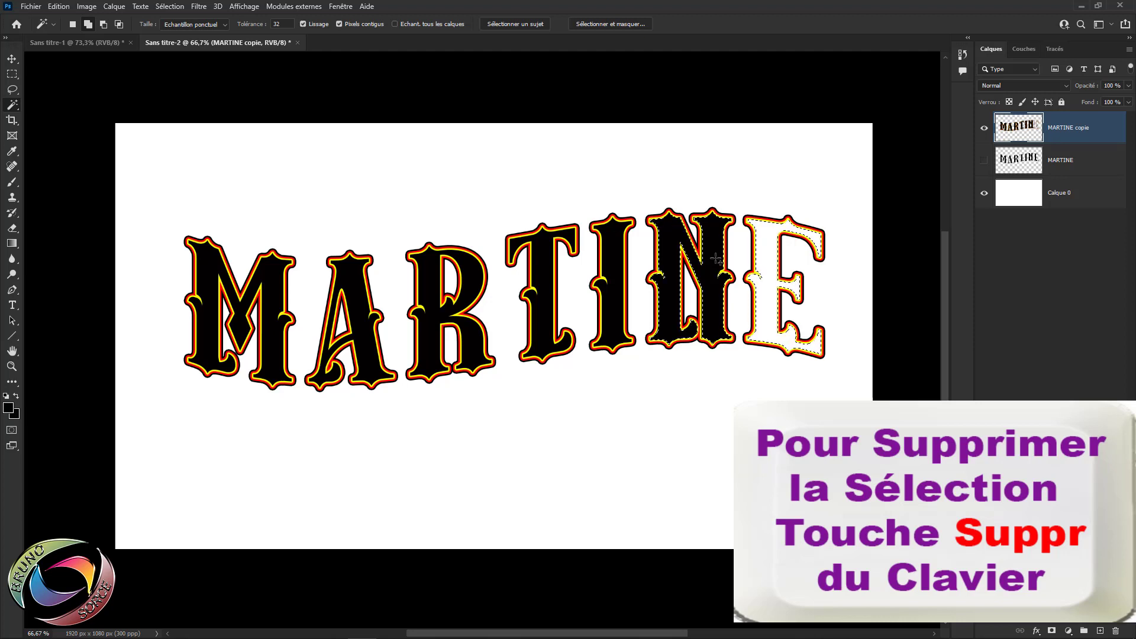
{"action": "key", "text": "Delete"}
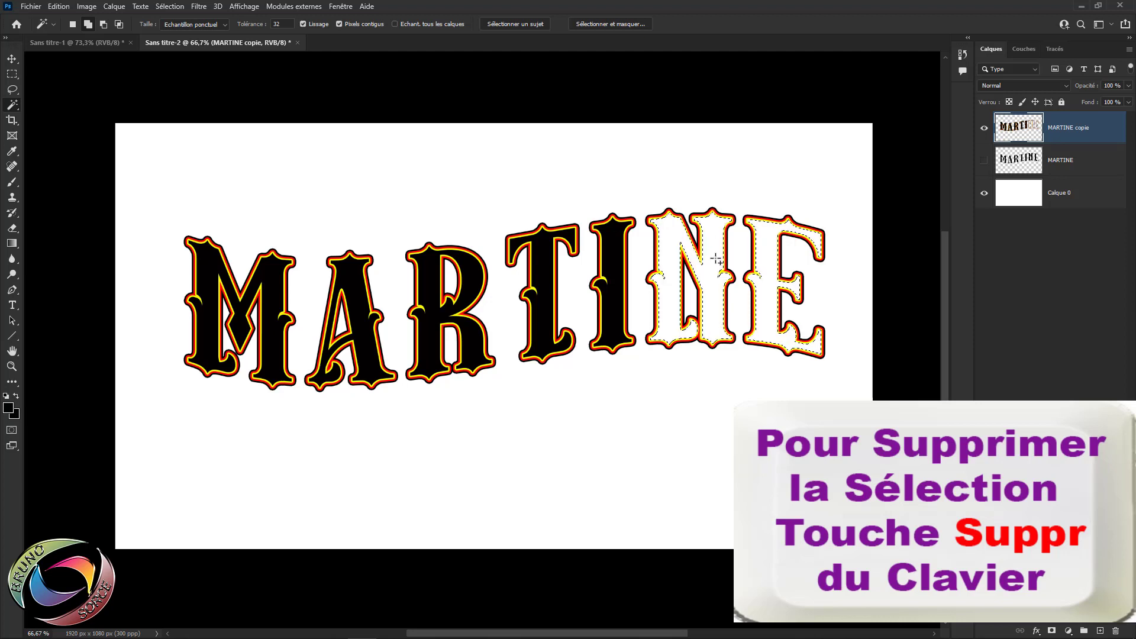
{"action": "left_click", "coordinate": [612, 252], "text": "shift"}
{"action": "key", "text": "Delete"}
{"action": "left_click", "coordinate": [542, 267], "text": "shift"}
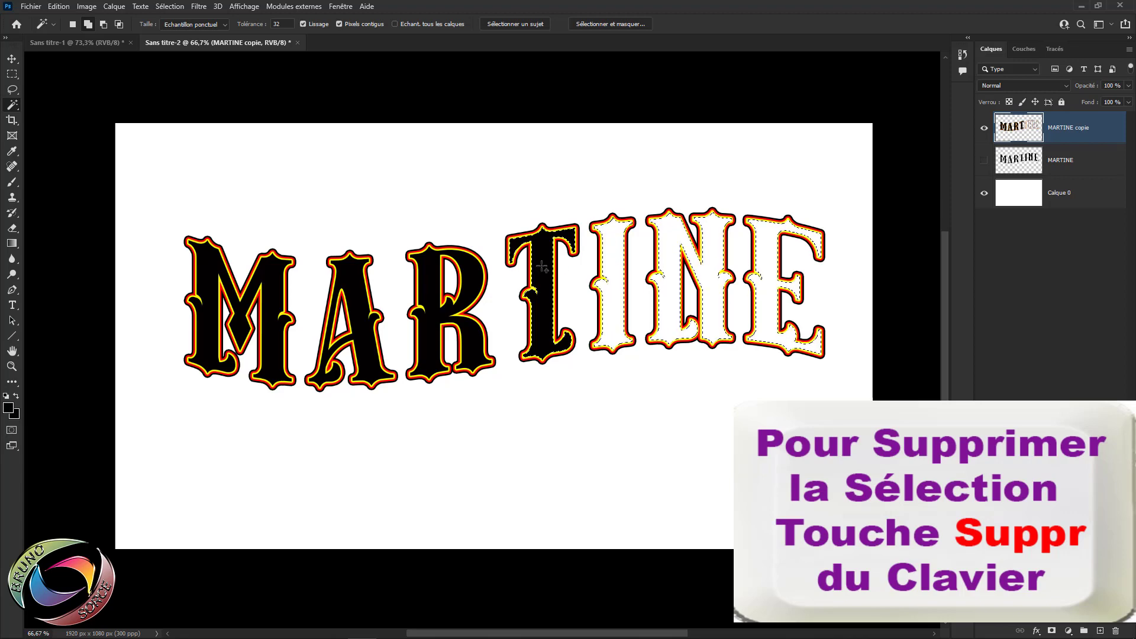
{"action": "key", "text": "Delete"}
{"action": "left_click", "coordinate": [461, 284], "text": "shift"}
{"action": "key", "text": "Delete"}
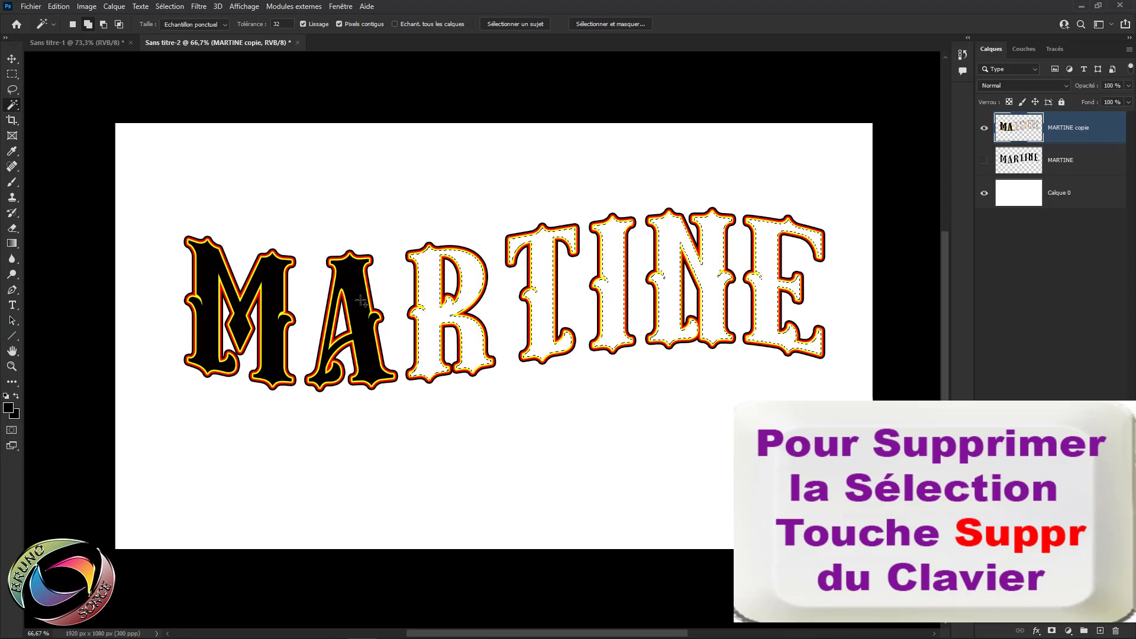
{"action": "left_click", "coordinate": [361, 300], "text": "shift"}
{"action": "key", "text": "Delete"}
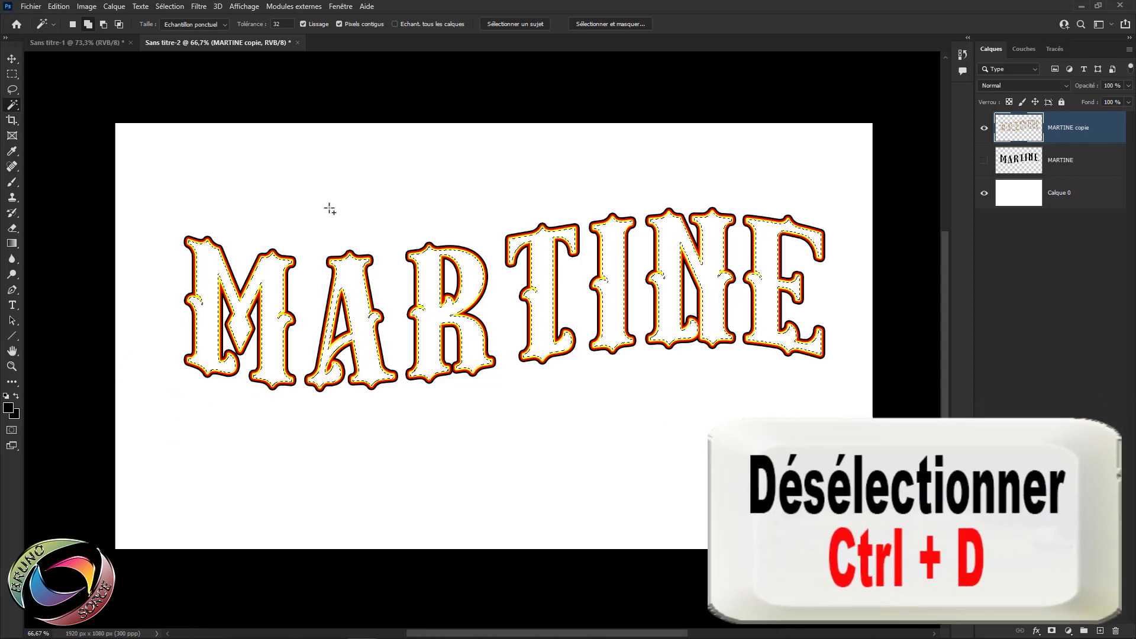
{"action": "key", "text": "ctrl+d"}
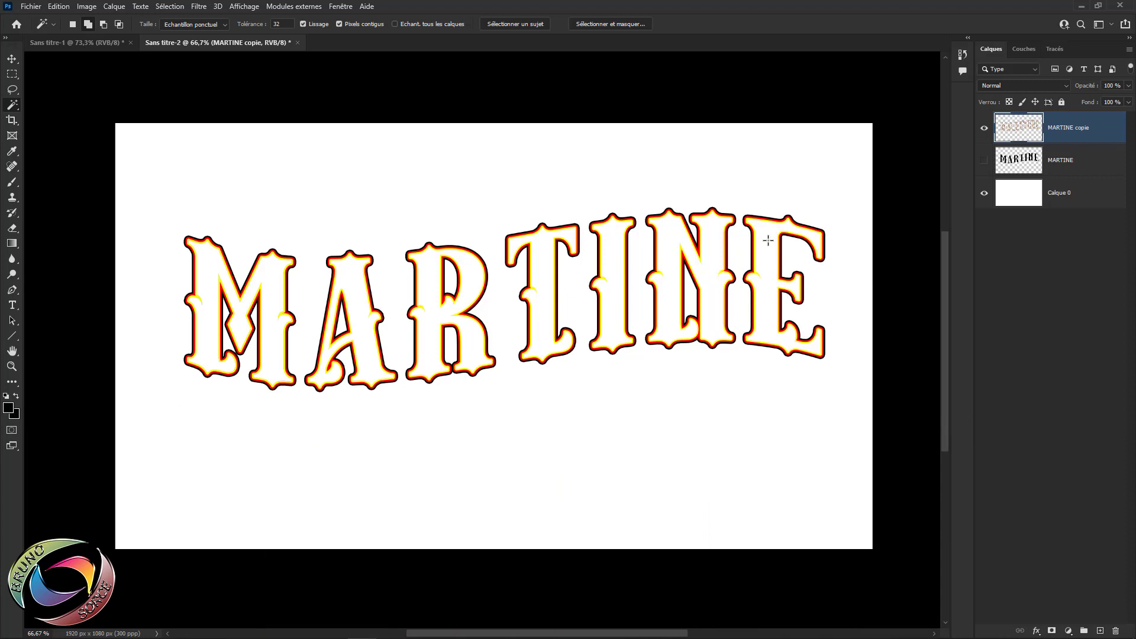
Activate the Move tool and make the original MARTINE layer visible beneath the emptied outlines
{"action": "key", "text": "v"}
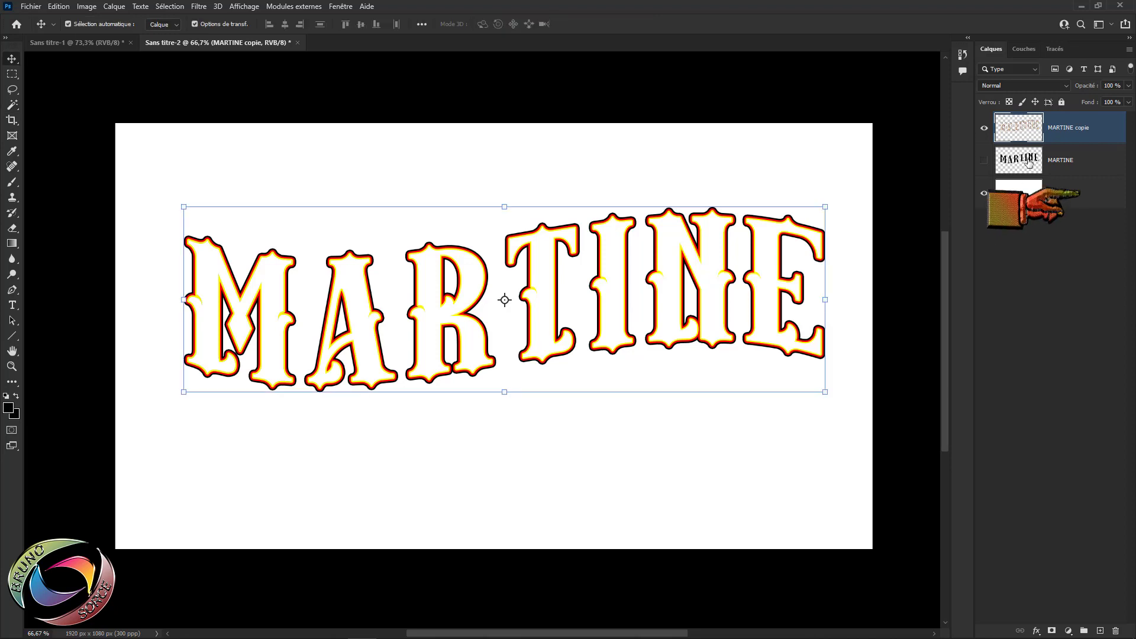
{"action": "left_click", "coordinate": [984, 162]}
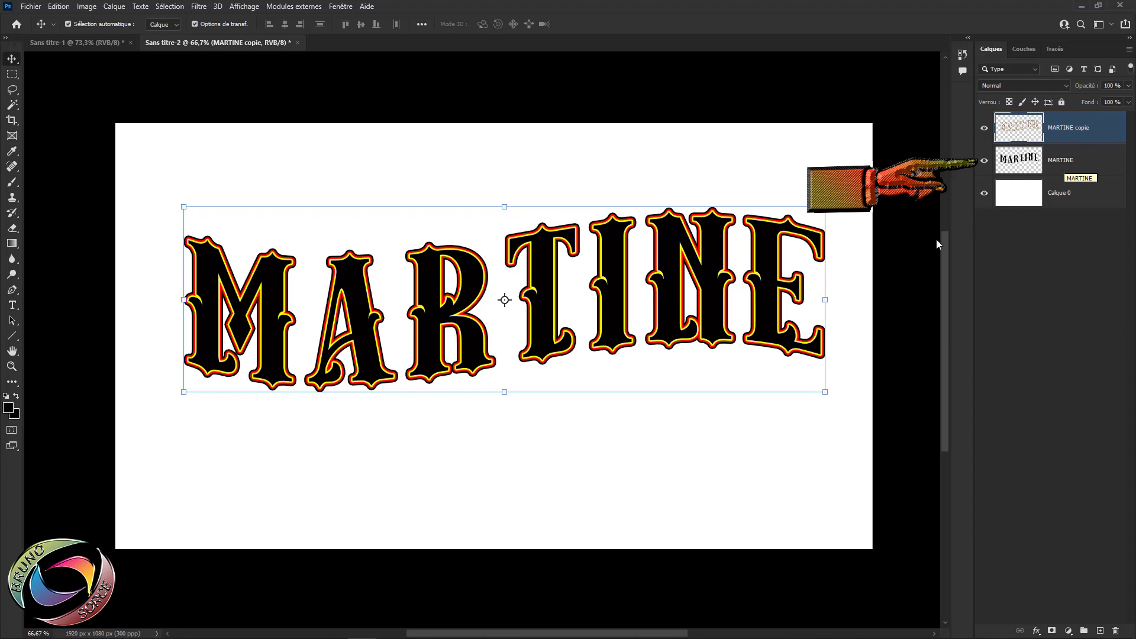
{"action": "left_click", "coordinate": [985, 162]}
{"action": "left_click", "coordinate": [985, 163]}
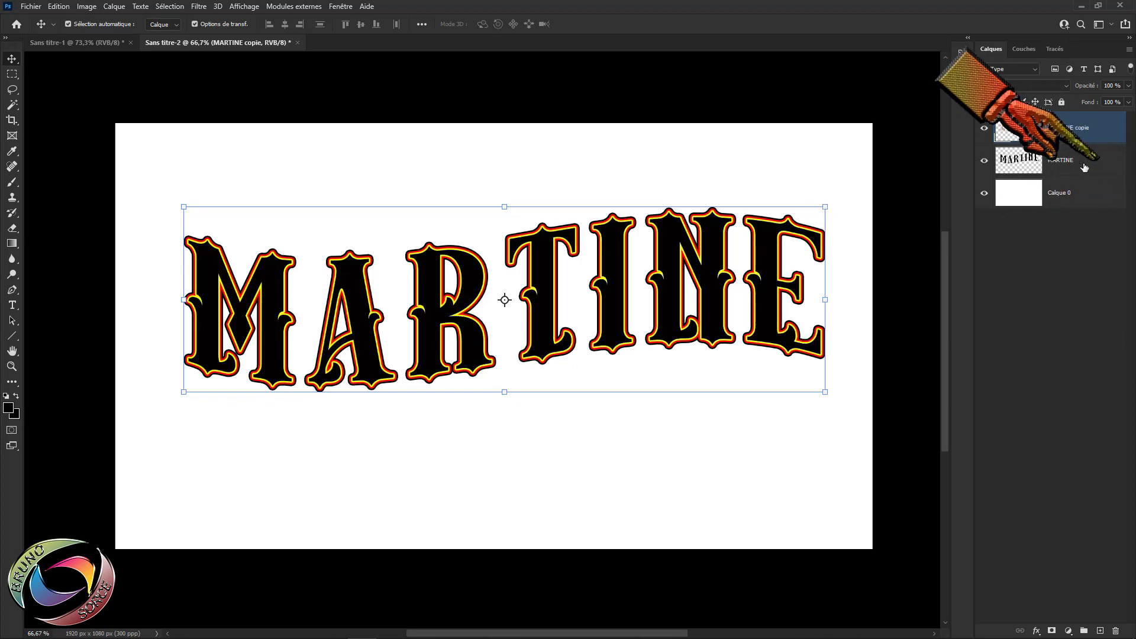
Duplicate the MARTINE layer and move the copy straight down below the outlined word
{"action": "left_click", "coordinate": [1085, 168]}
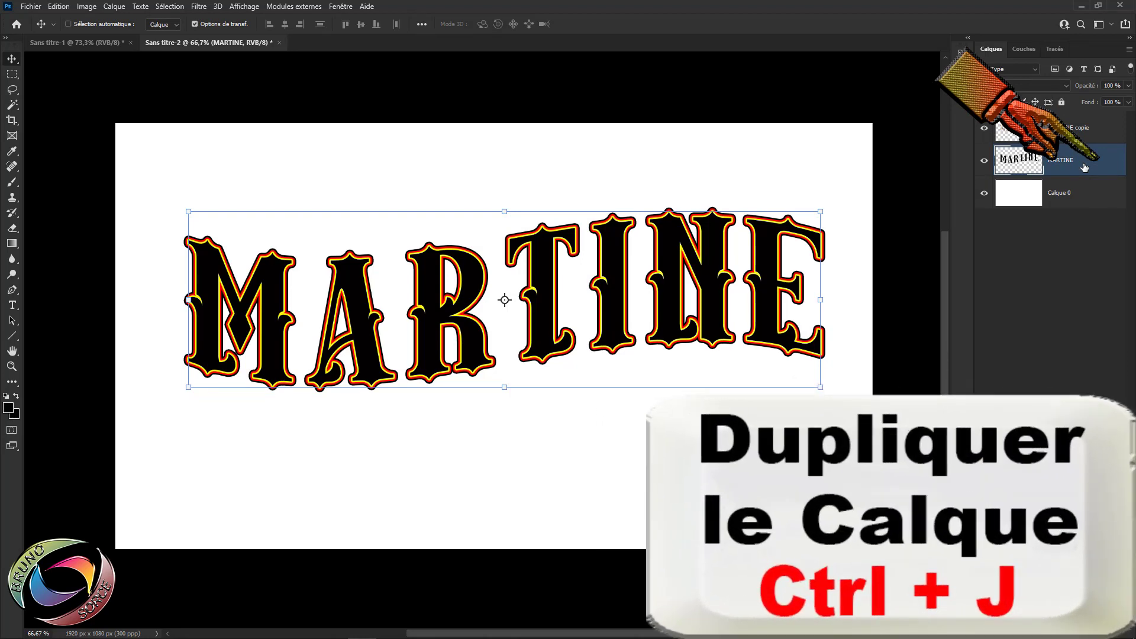
{"action": "key", "text": "ctrl+j"}
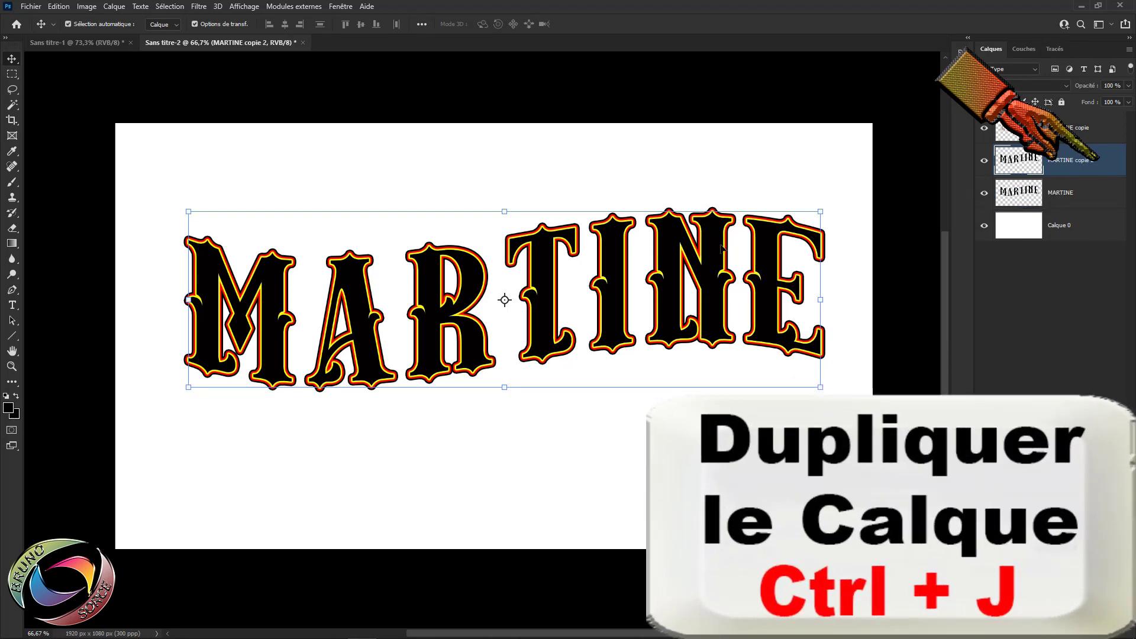
{"action": "left_click_drag", "start_coordinate": [719, 256], "coordinate": [722, 408]}
Hide the MARTINE copie 2 layer, keeping the original MARTINE layer visible
{"action": "left_click", "coordinate": [985, 192]}
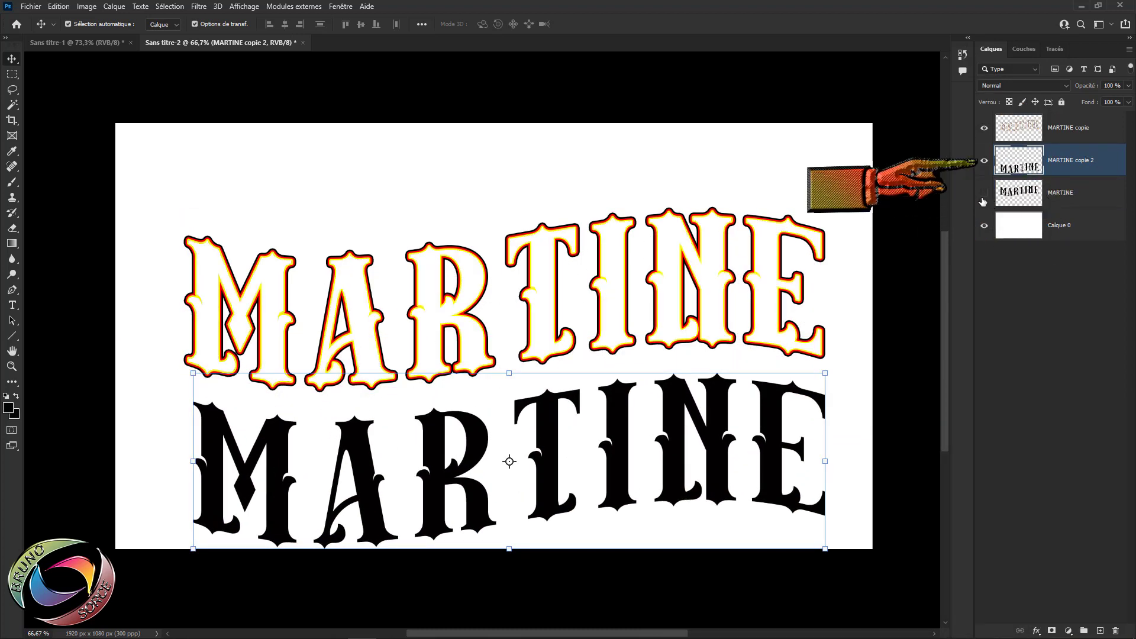
{"action": "left_click", "coordinate": [984, 193]}
{"action": "left_click", "coordinate": [985, 162]}
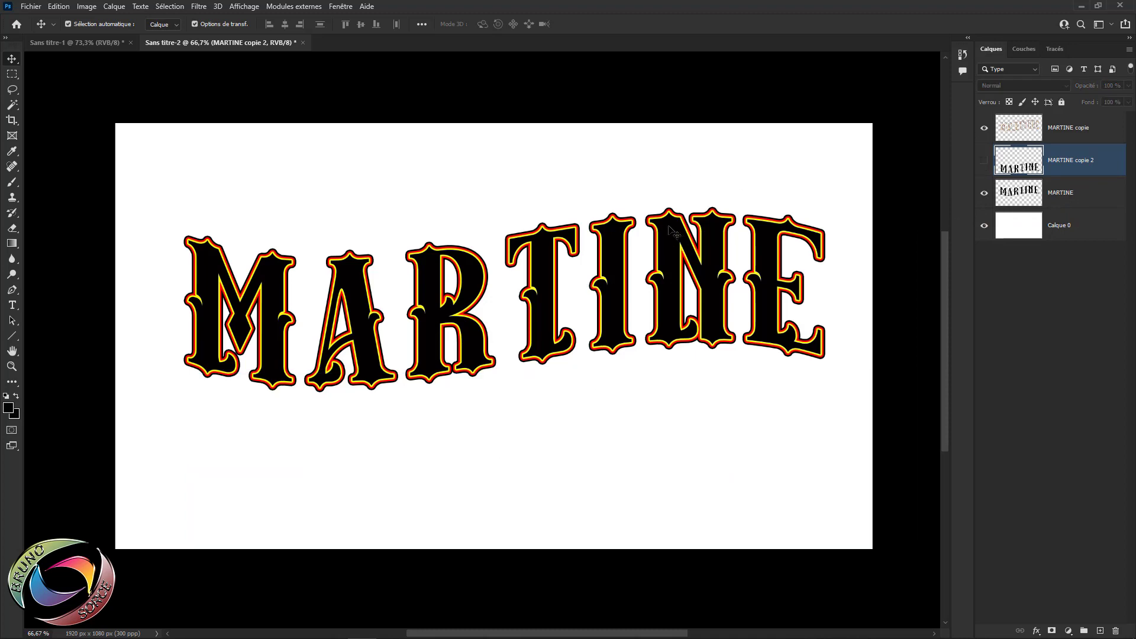
Open the Style de calque settings for the original MARTINE layer
{"action": "scroll", "coordinate": [550, 273], "scroll_direction": "up", "scroll_amount": 2}
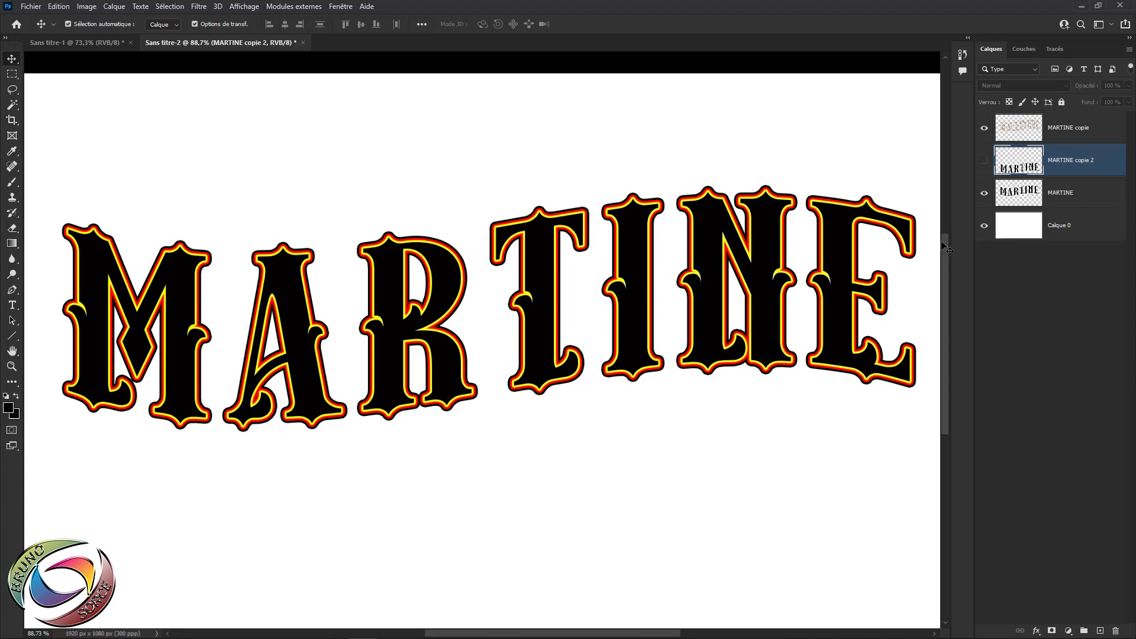
{"action": "left_click", "coordinate": [1109, 195]}
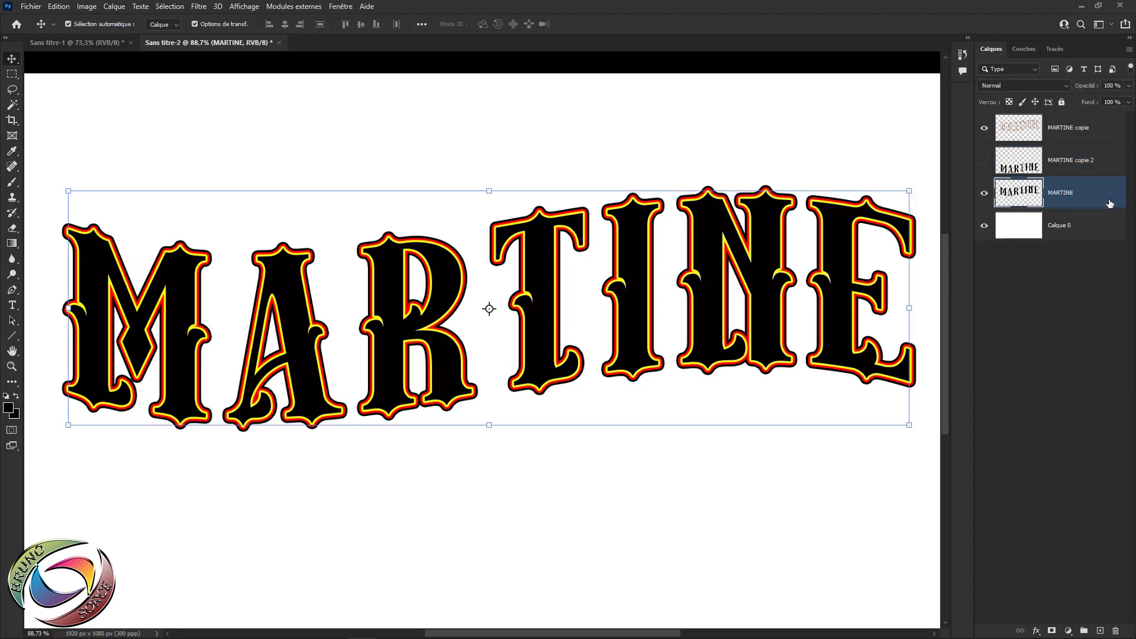
{"action": "double_click", "coordinate": [1109, 204]}
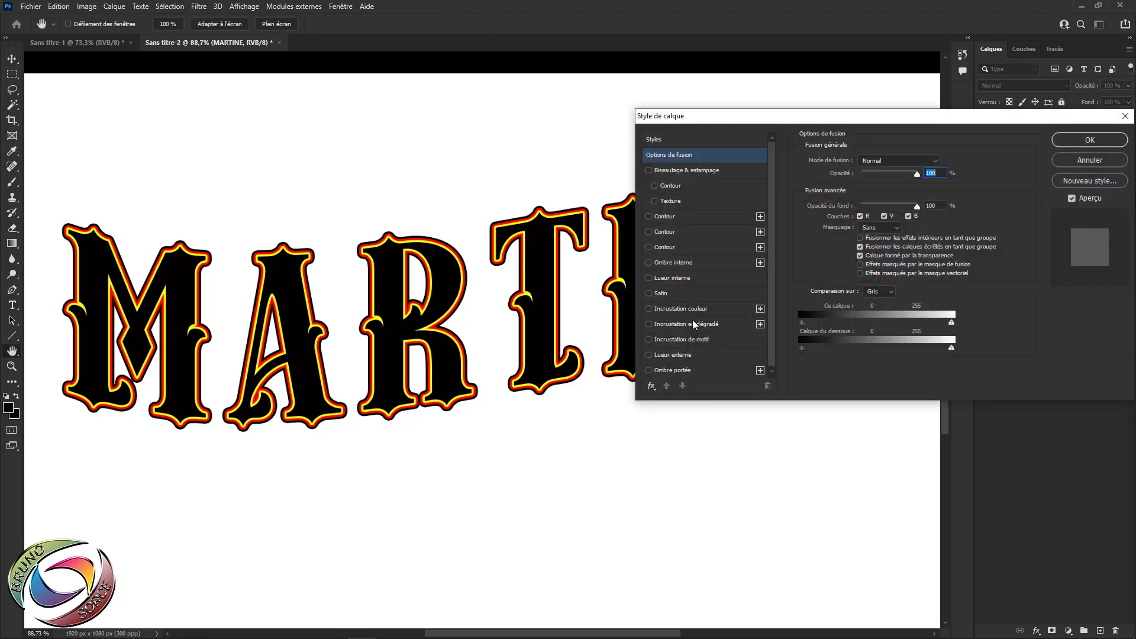
Try an Incrustation couleur effect on the MARTINE layer in red (f80202) and blue (0202f8), cancel the colour and disable the effect
{"action": "left_click", "coordinate": [691, 309]}
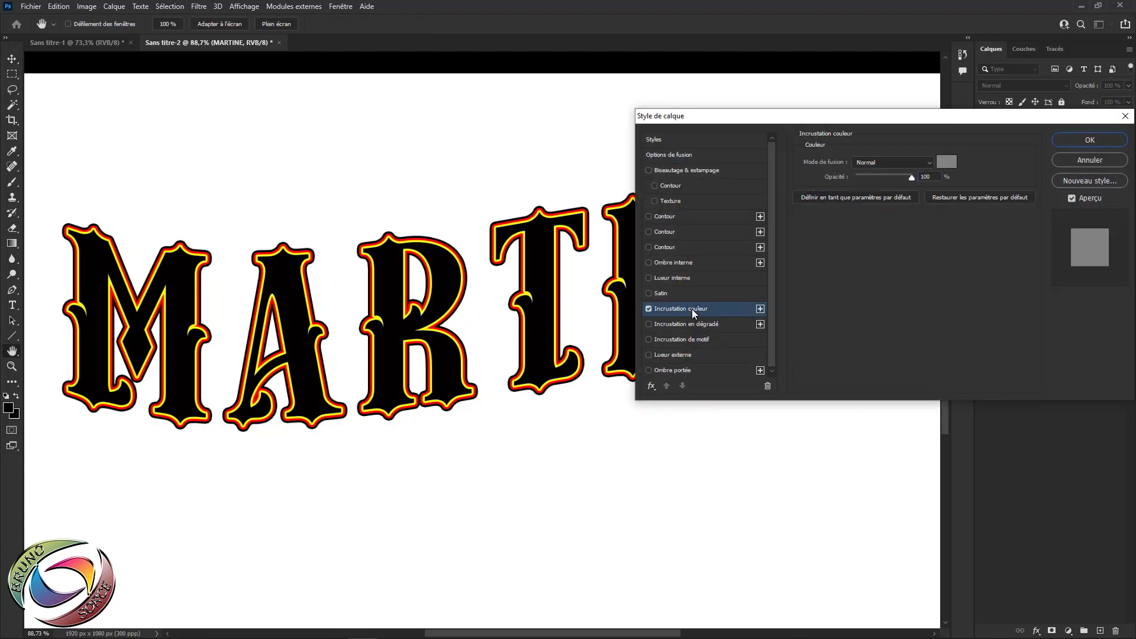
{"action": "left_click", "coordinate": [945, 165]}
{"action": "left_click_drag", "start_coordinate": [876, 206], "coordinate": [887, 184]}
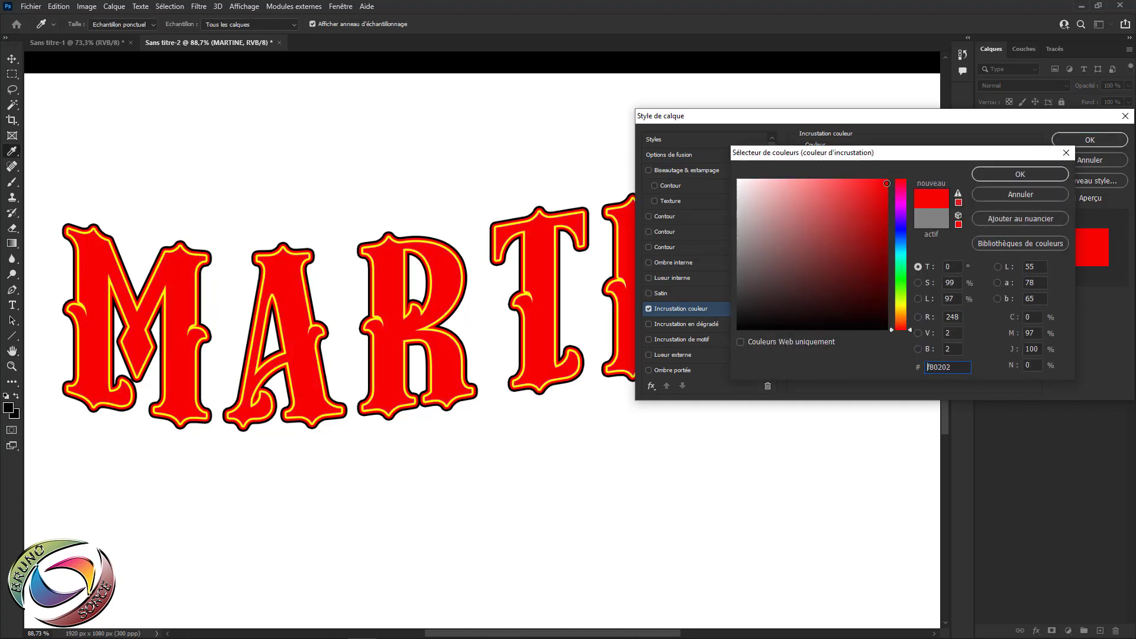
{"action": "left_click", "coordinate": [900, 229]}
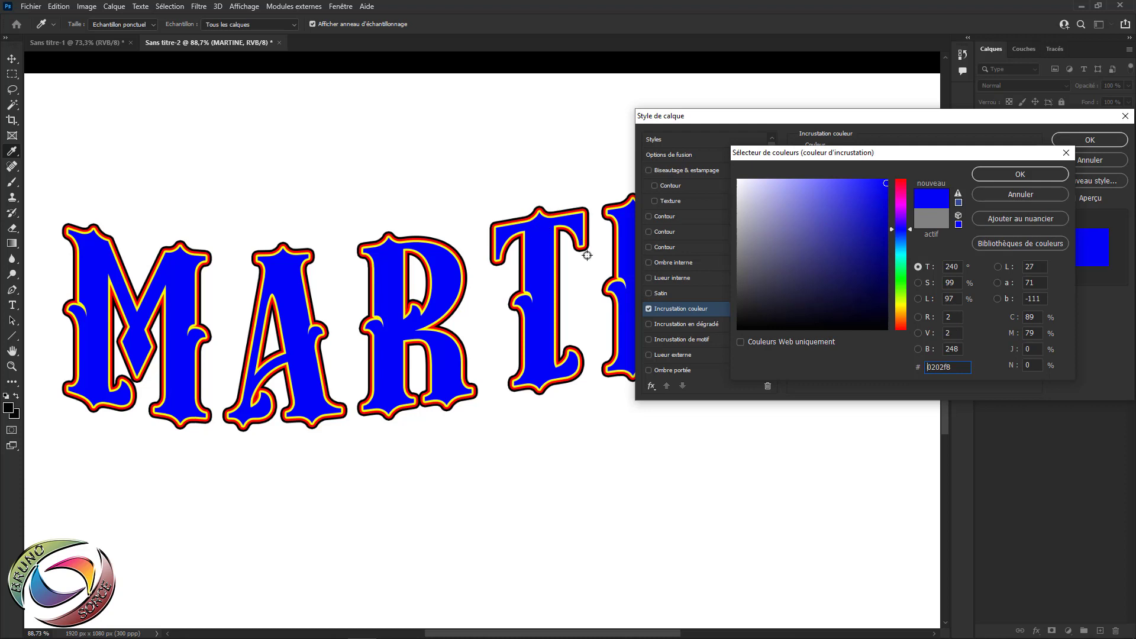
{"action": "left_click", "coordinate": [1000, 197]}
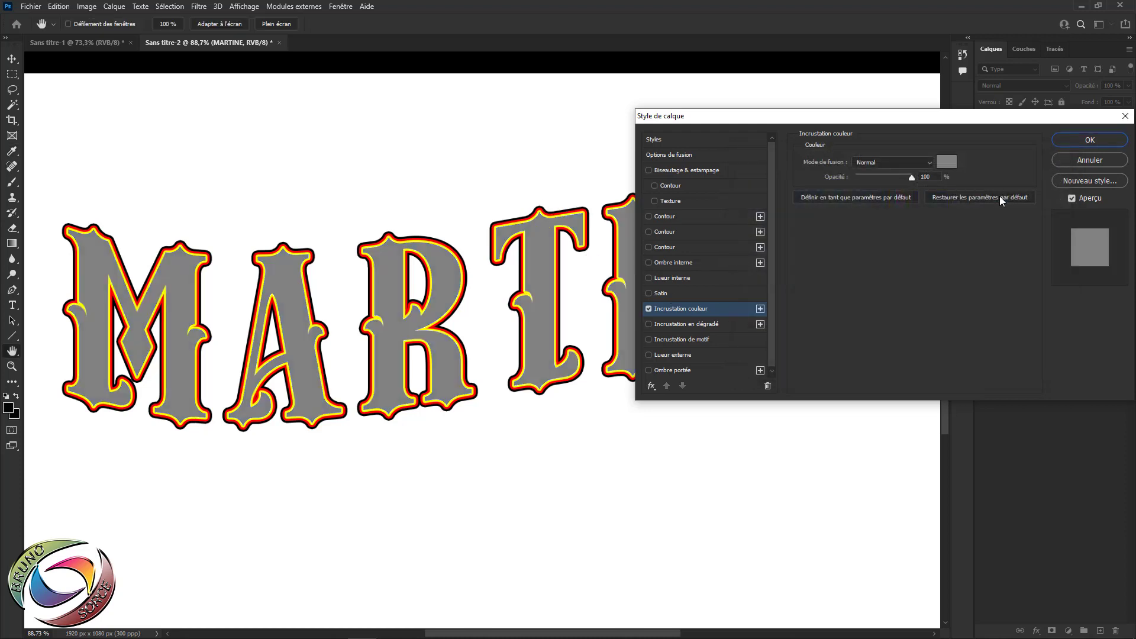
{"action": "left_click", "coordinate": [649, 309]}
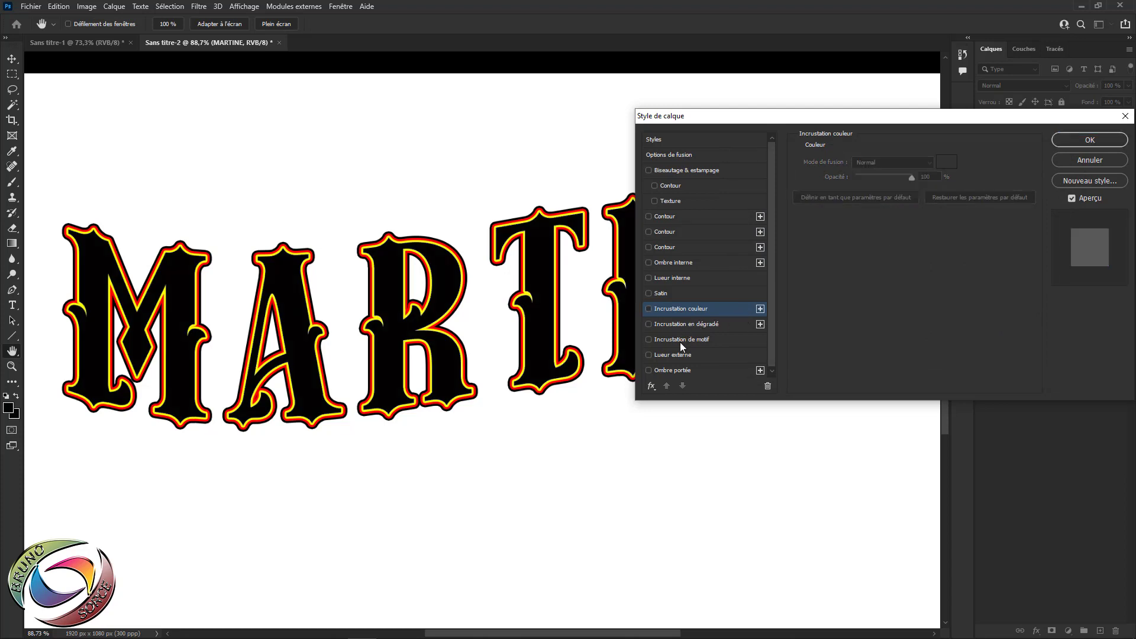
Apply the first preset of the Fourrure style group, the brown fur, to the MARTINE layer
{"action": "left_click", "coordinate": [651, 140]}
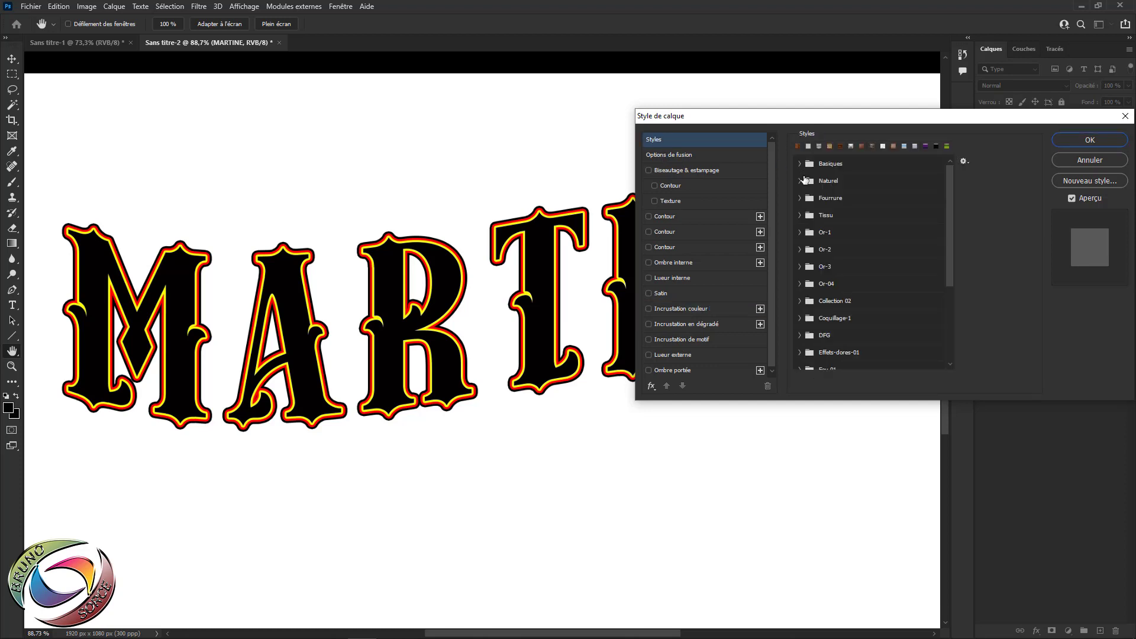
{"action": "left_click", "coordinate": [800, 199]}
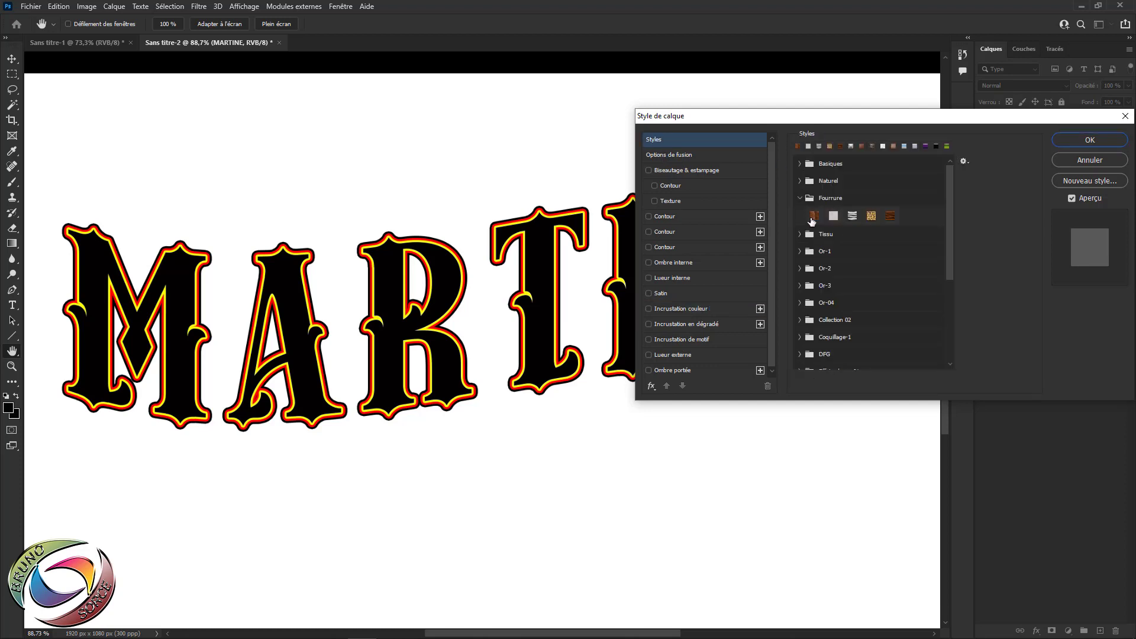
{"action": "left_click", "coordinate": [814, 216]}
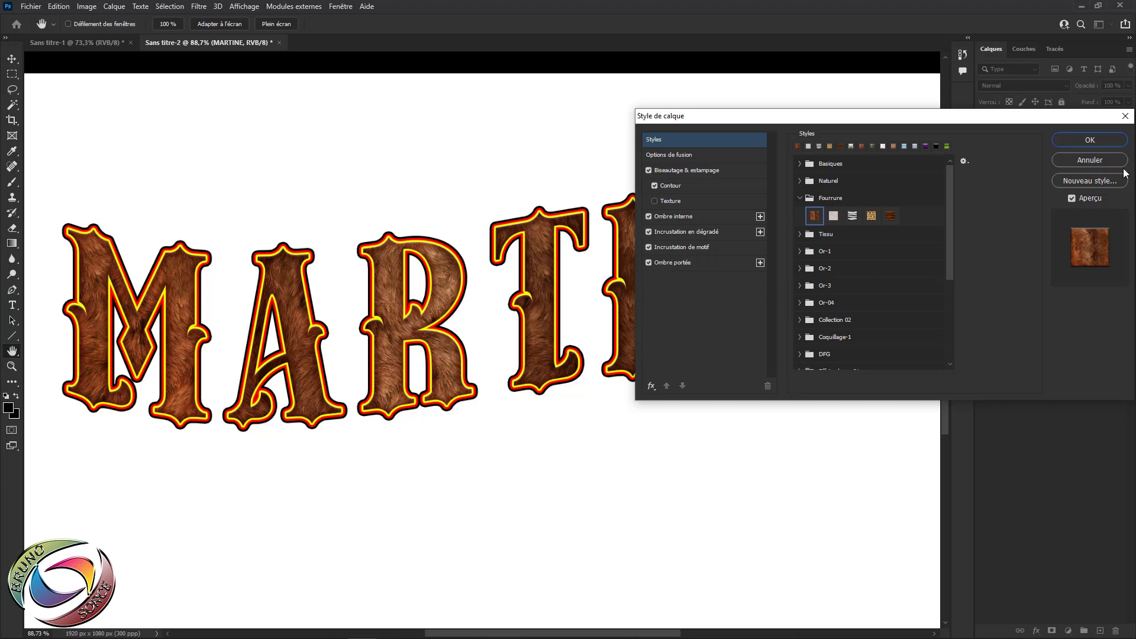
{"action": "left_click", "coordinate": [1103, 140]}
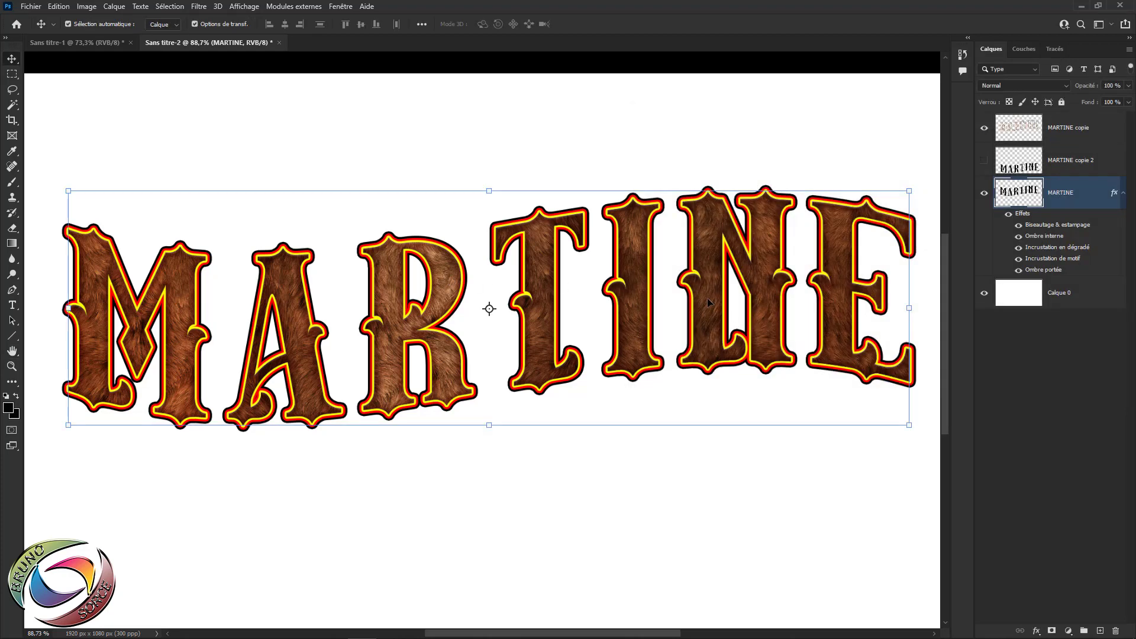
Examine the fur-filled word and reopen the MARTINE layer's style settings to view the Styles presets
{"action": "scroll", "coordinate": [708, 298], "scroll_direction": "down", "scroll_amount": 1}
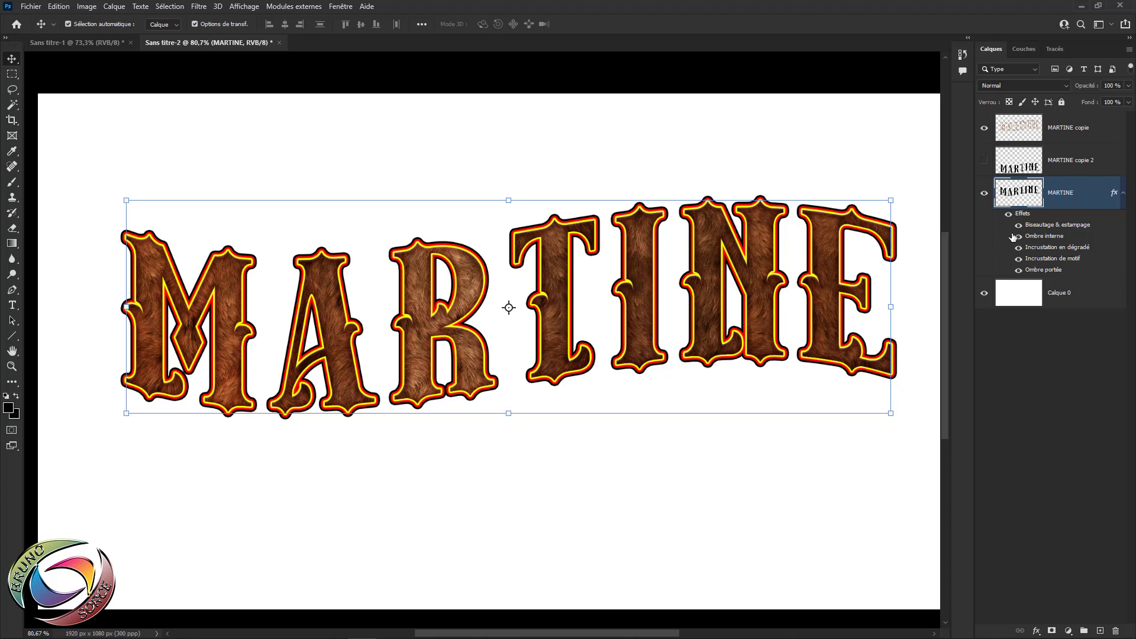
{"action": "double_click", "coordinate": [1089, 199]}
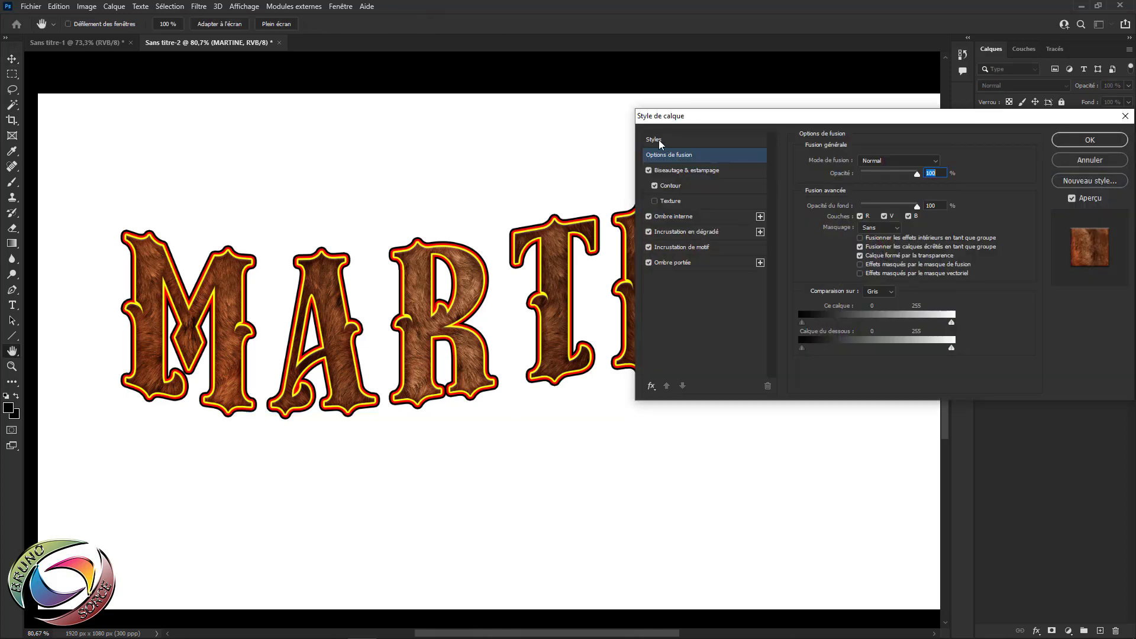
{"action": "left_click", "coordinate": [659, 140]}
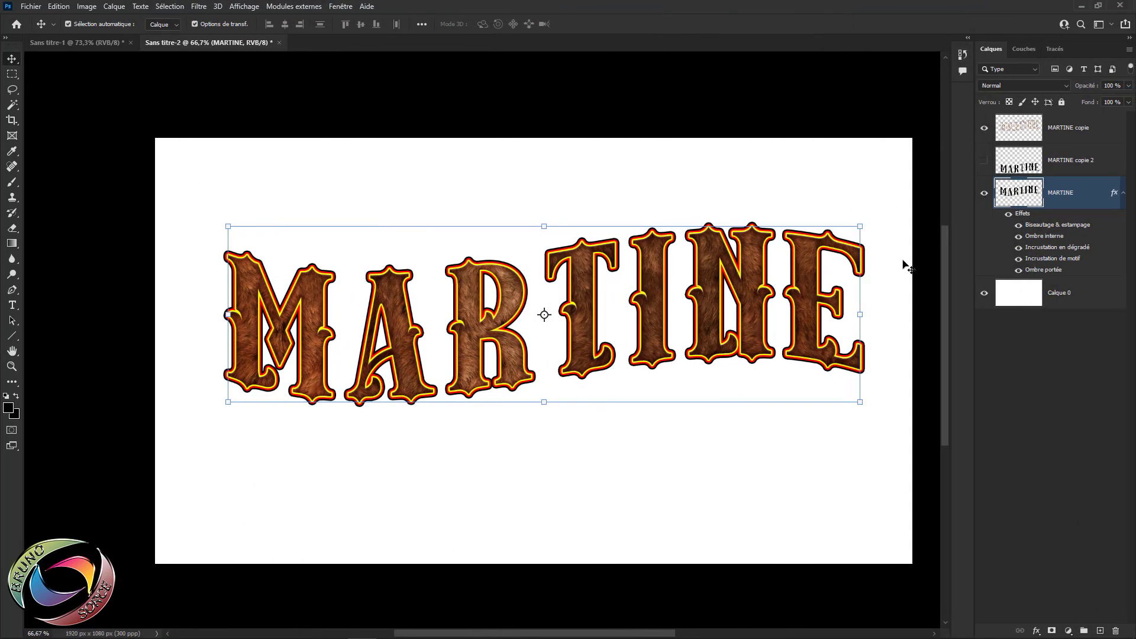
Hide the fur-styled MARTINE layer and select the MARTINE copie layer
{"action": "left_click", "coordinate": [984, 194]}
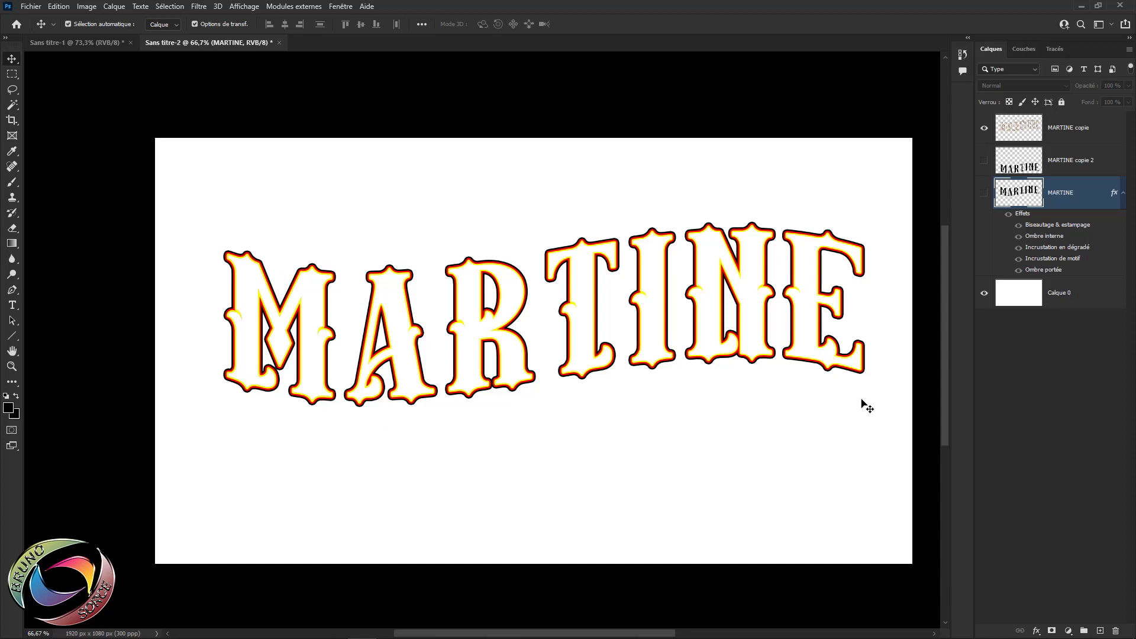
{"action": "left_click", "coordinate": [1084, 136]}
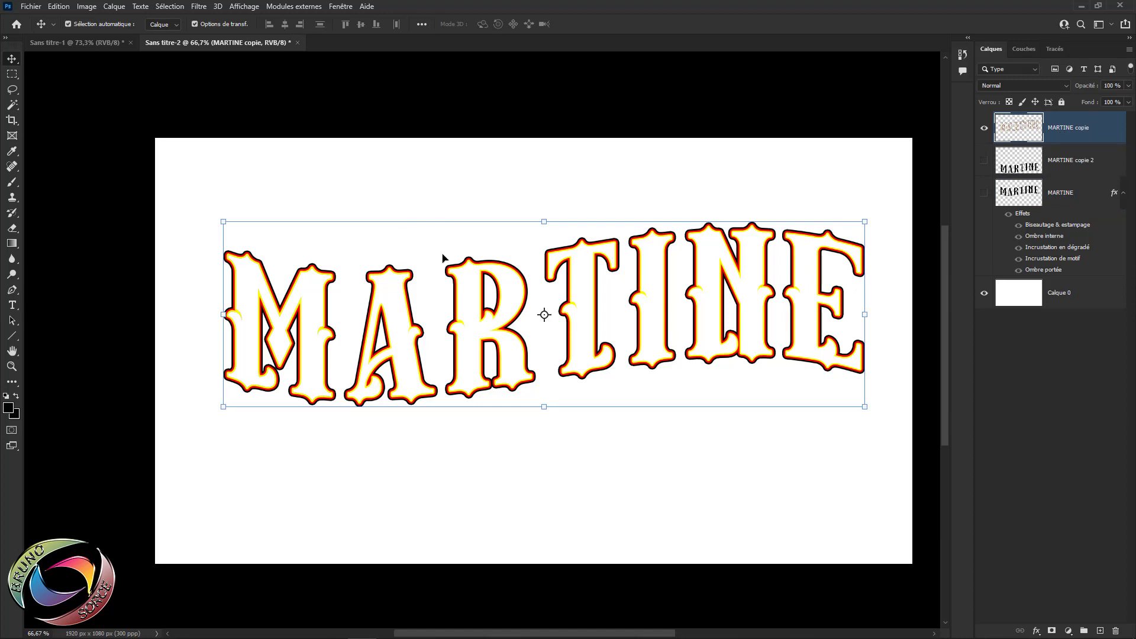
Place the embedded image 43526-nature above the MARTINE copie layer and try to clip it to that layer
{"action": "left_click", "coordinate": [33, 7]}
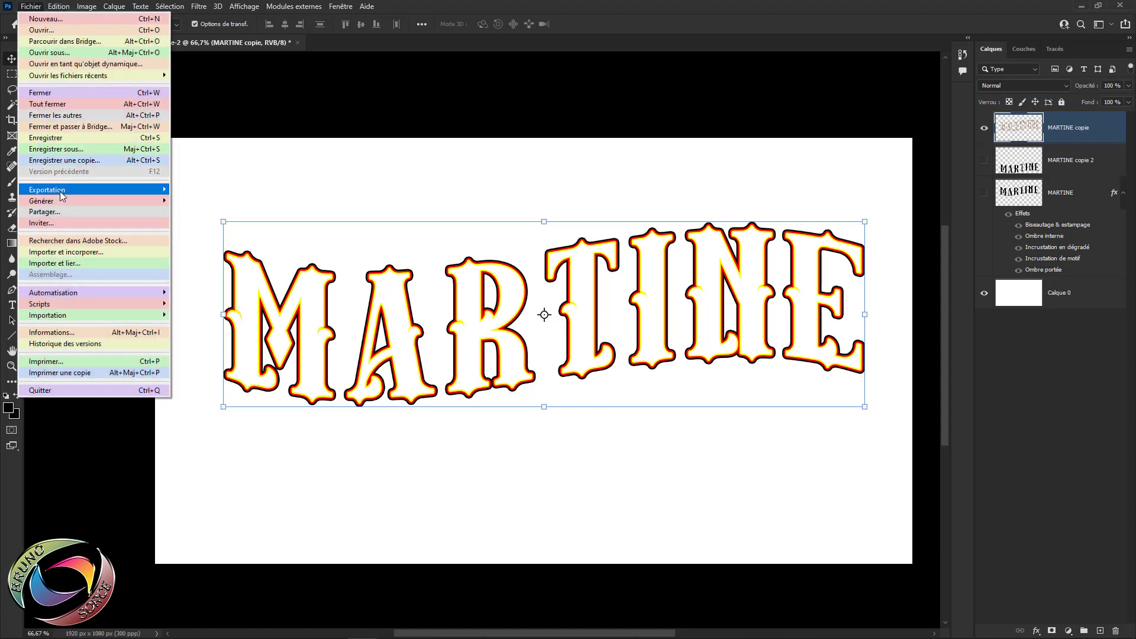
{"action": "left_click", "coordinate": [62, 251]}
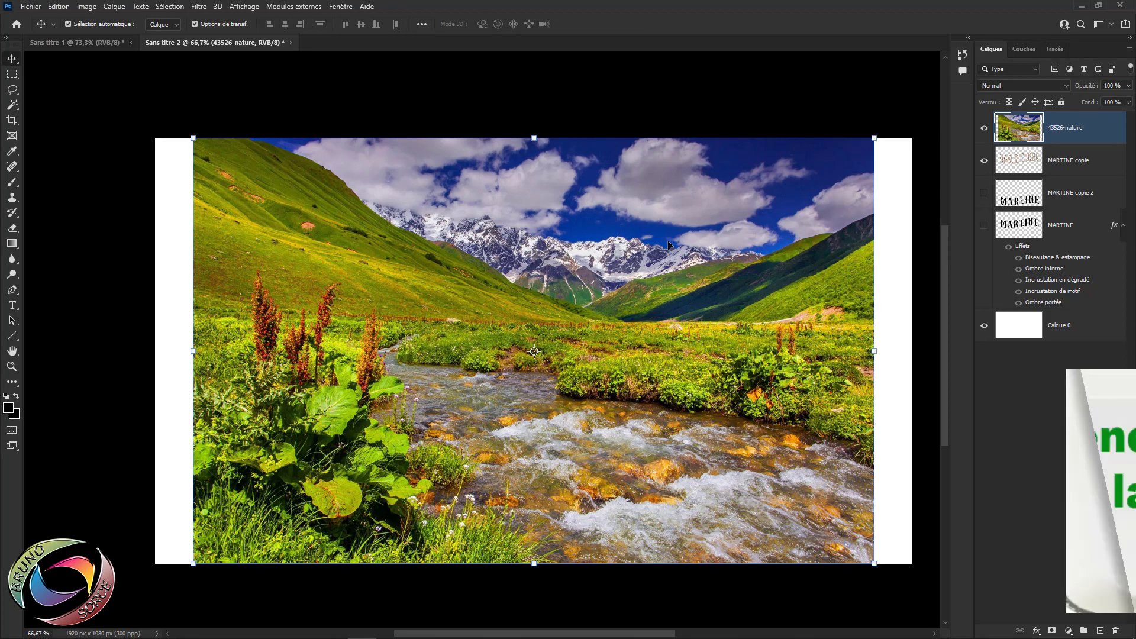
{"action": "left_click", "coordinate": [1072, 140], "text": "alt"}
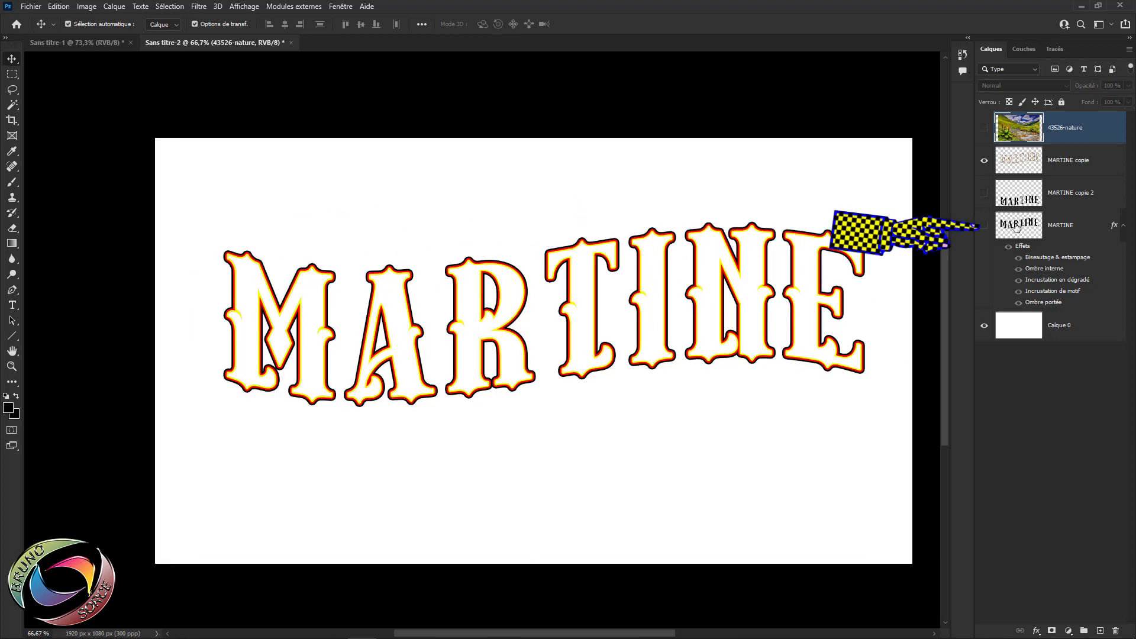
Make the fur-styled MARTINE layer visible again
{"action": "left_click", "coordinate": [984, 226]}
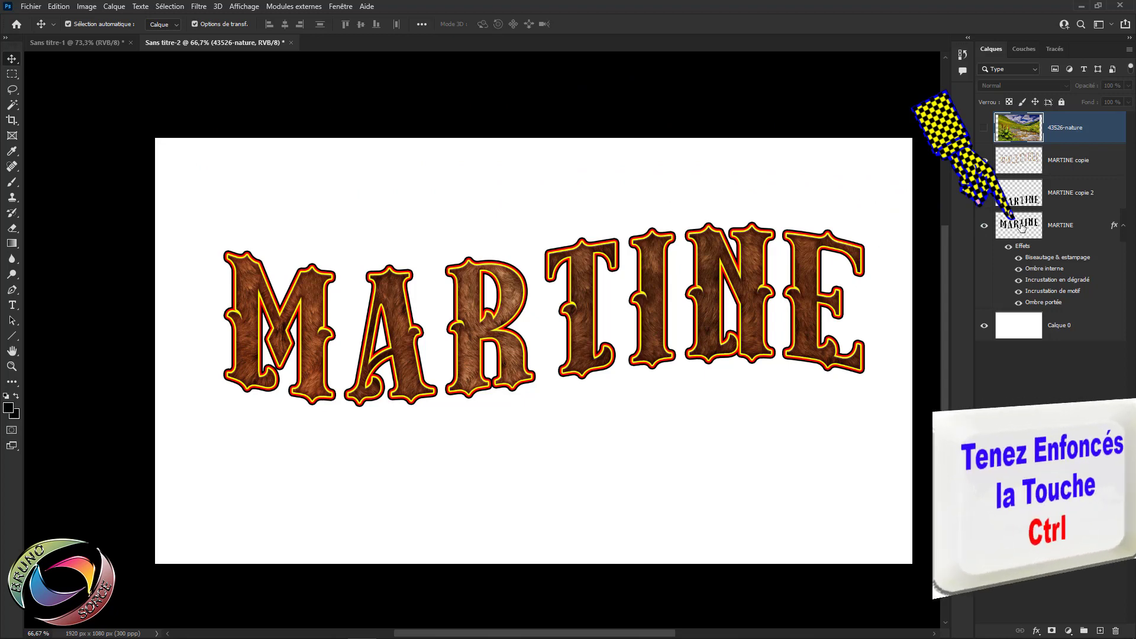
Copy the area of the 43526-nature image inside the MARTINE letter shapes onto a new layer, then hide the source image
{"action": "left_click", "coordinate": [1024, 228], "text": "ctrl"}
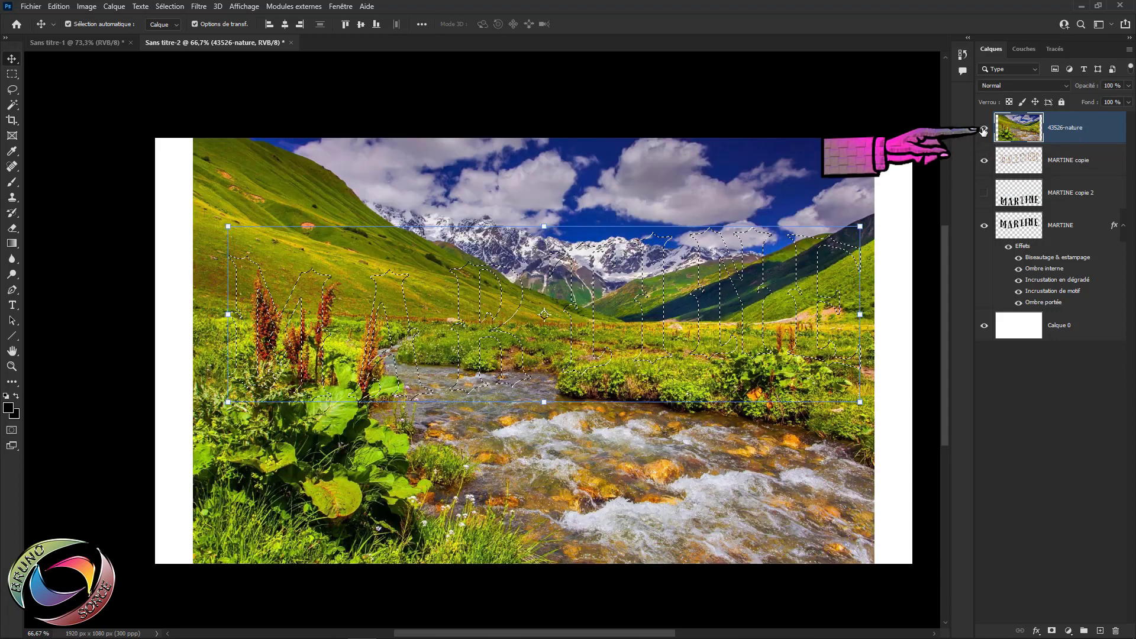
{"action": "left_click", "coordinate": [984, 129]}
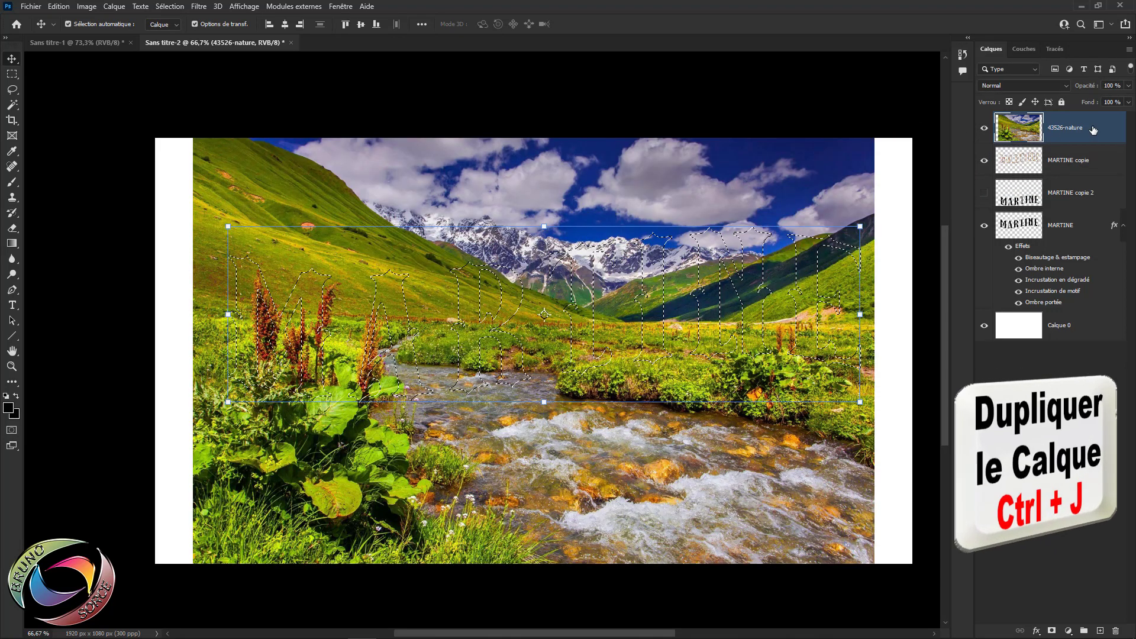
{"action": "key", "text": "ctrl+j"}
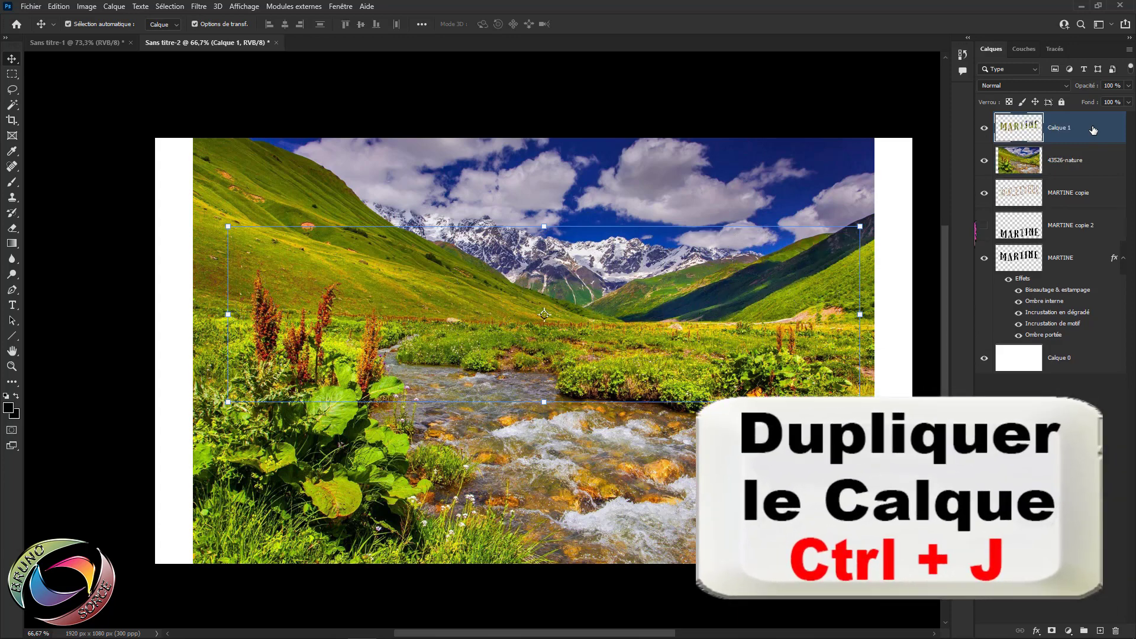
{"action": "left_click", "coordinate": [984, 162]}
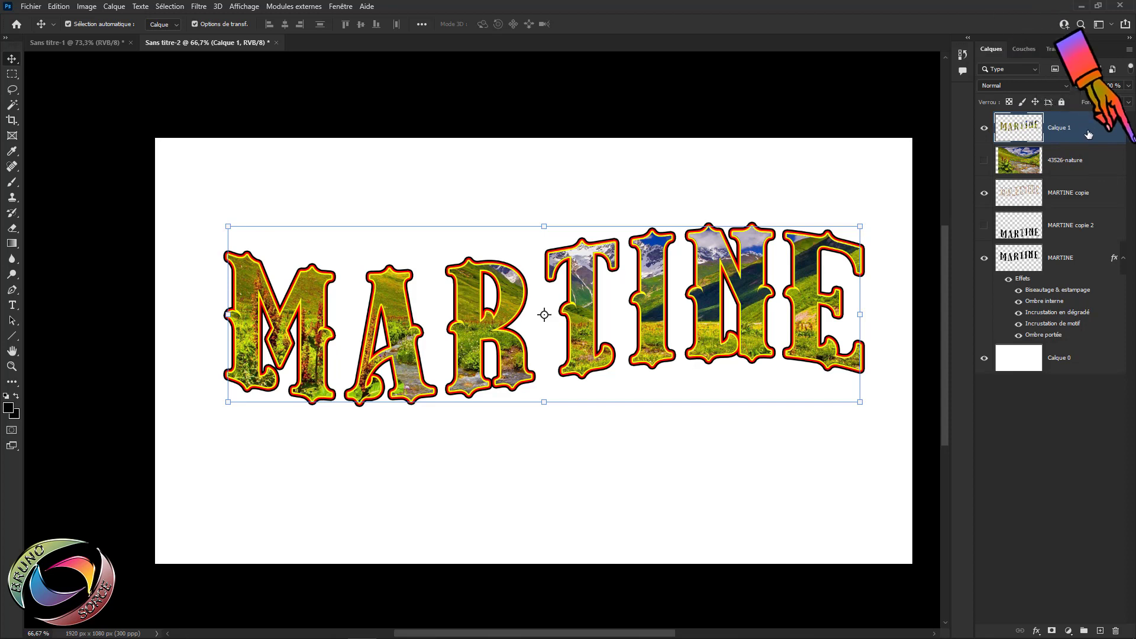
Place the embedded 589081 sunset image above Calque 1, widen it to 25.39%, clip it to that layer and shift it slightly within the letters
{"action": "left_click", "coordinate": [33, 7]}
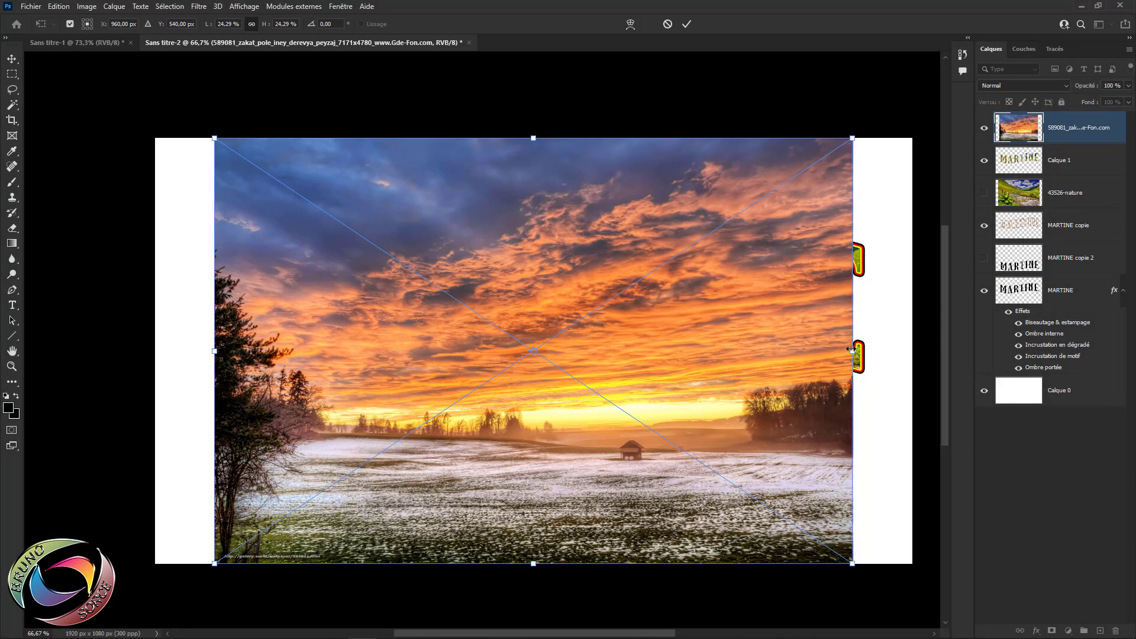
{"action": "left_click_drag", "start_coordinate": [851, 350], "coordinate": [881, 351]}
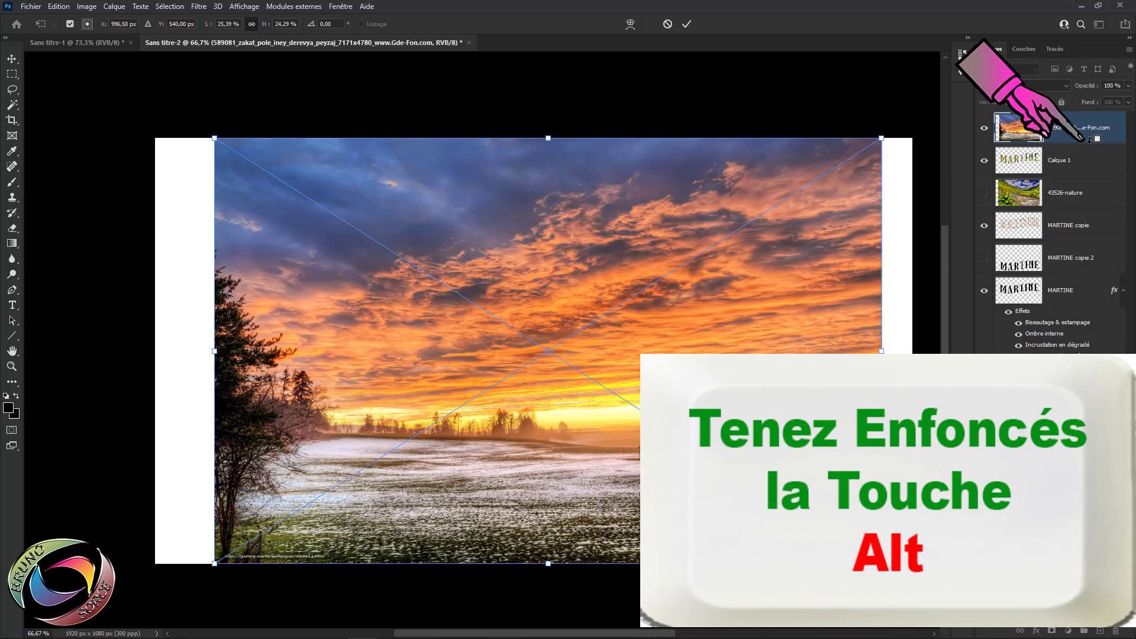
{"action": "left_click", "coordinate": [1089, 140], "text": "alt"}
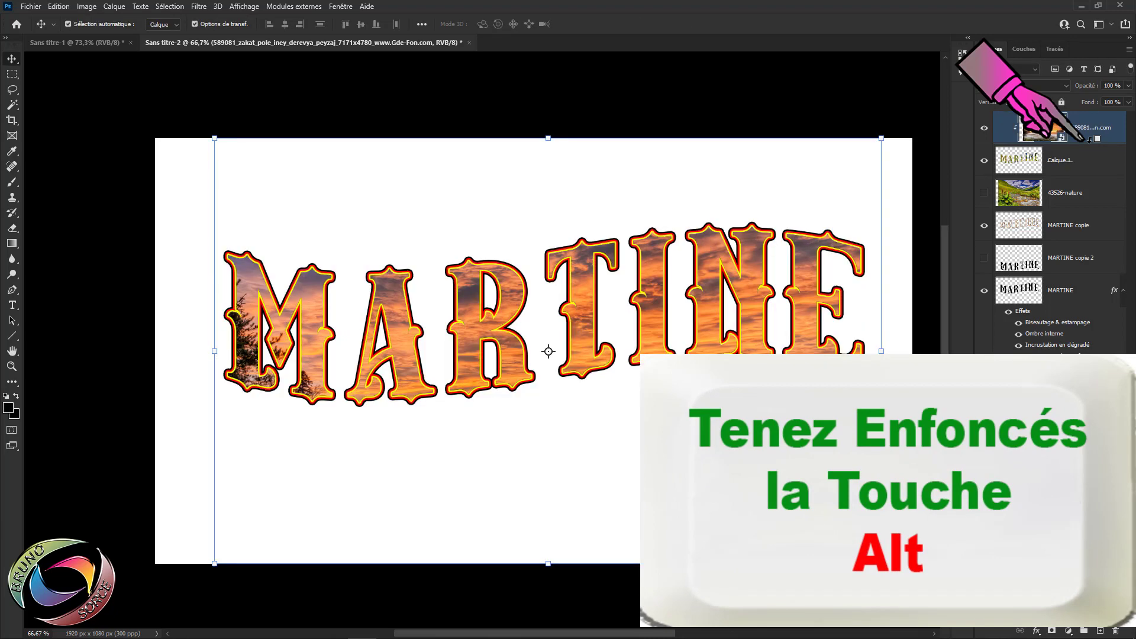
{"action": "mouse_move", "coordinate": [715, 249]}
{"action": "left_mouse_down"}
{"action": "mouse_move", "coordinate": [693, 343]}
{"action": "mouse_move", "coordinate": [762, 342]}
{"action": "mouse_move", "coordinate": [785, 269]}
{"action": "mouse_move", "coordinate": [714, 215]}
{"action": "mouse_move", "coordinate": [658, 206]}
{"action": "mouse_move", "coordinate": [656, 232]}
{"action": "mouse_move", "coordinate": [707, 243]}
{"action": "left_mouse_up"}
{"action": "left_click_drag", "start_coordinate": [696, 244], "coordinate": [708, 239]}
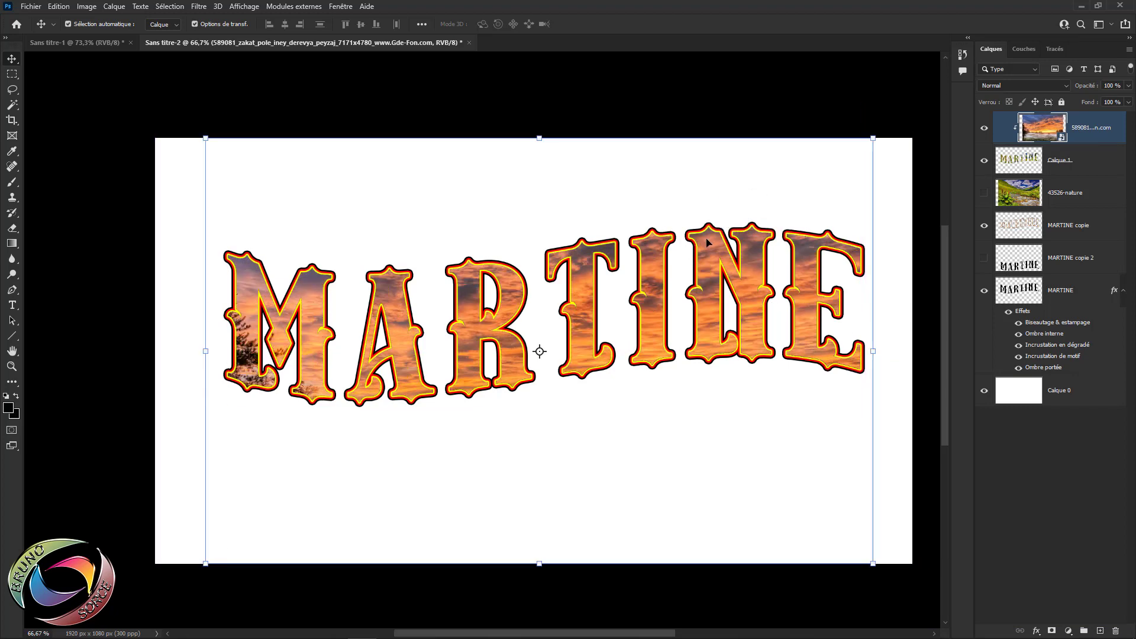
Show the 43526-nature image behind the word, and place a duplicate of the sunset image just above it, widened to 27.73%
{"action": "left_click", "coordinate": [985, 193]}
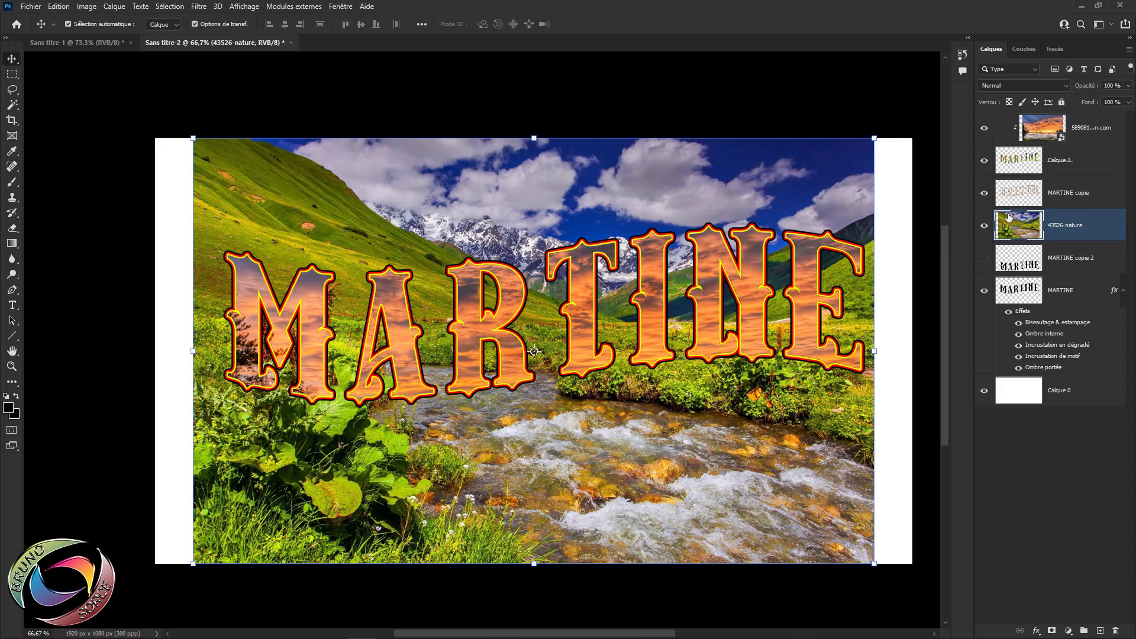
{"action": "left_click", "coordinate": [1043, 135]}
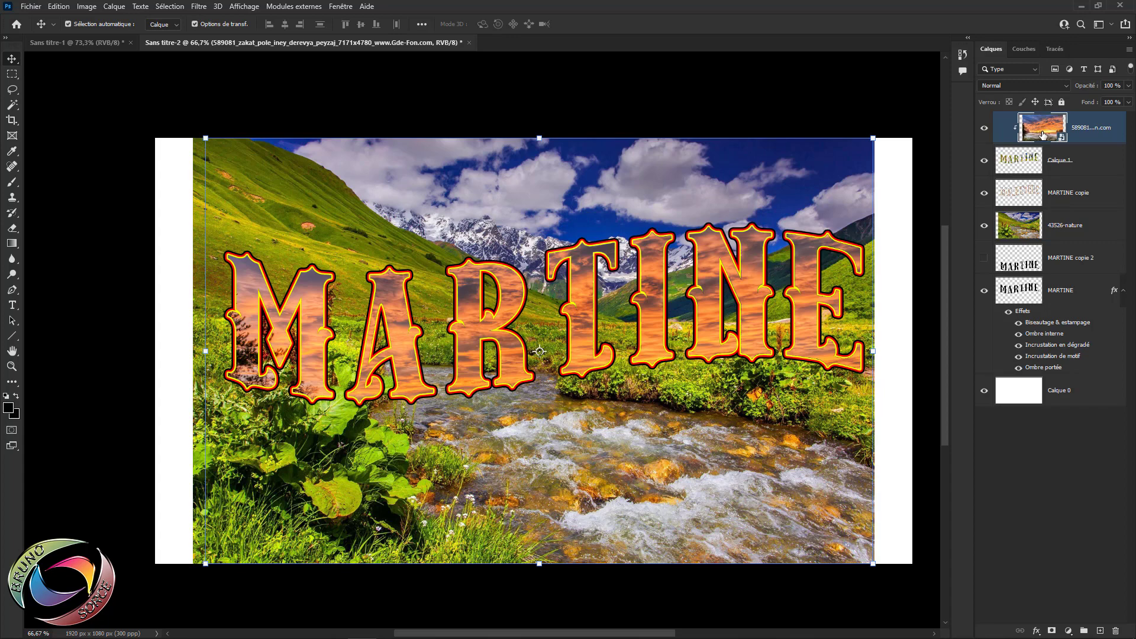
{"action": "key", "text": "ctrl+j"}
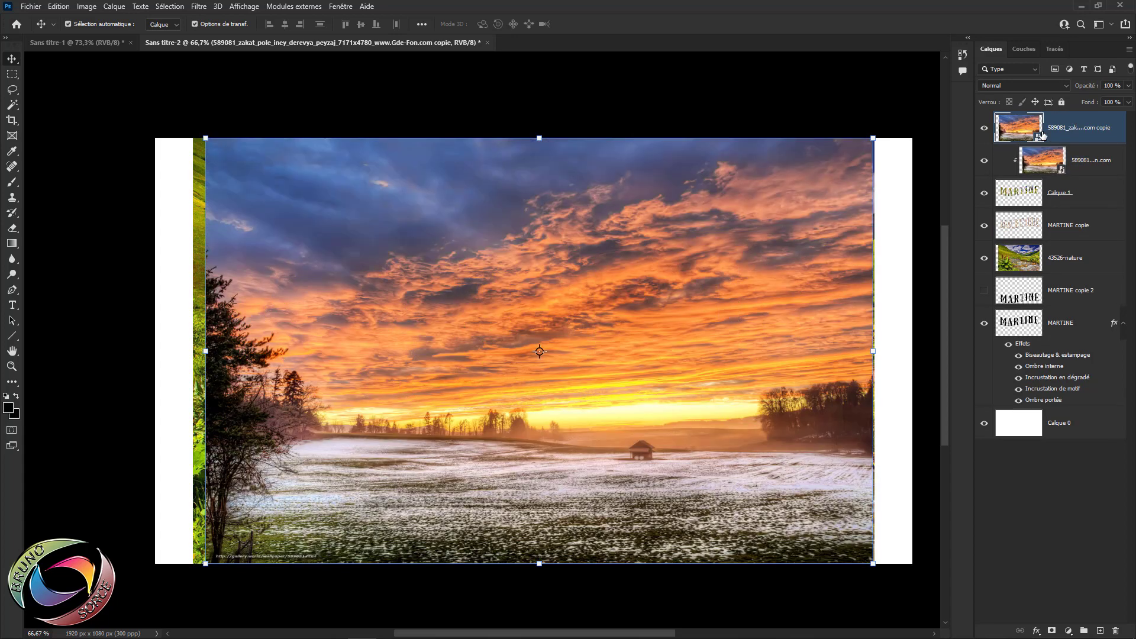
{"action": "left_click_drag", "start_coordinate": [1043, 135], "coordinate": [1056, 243]}
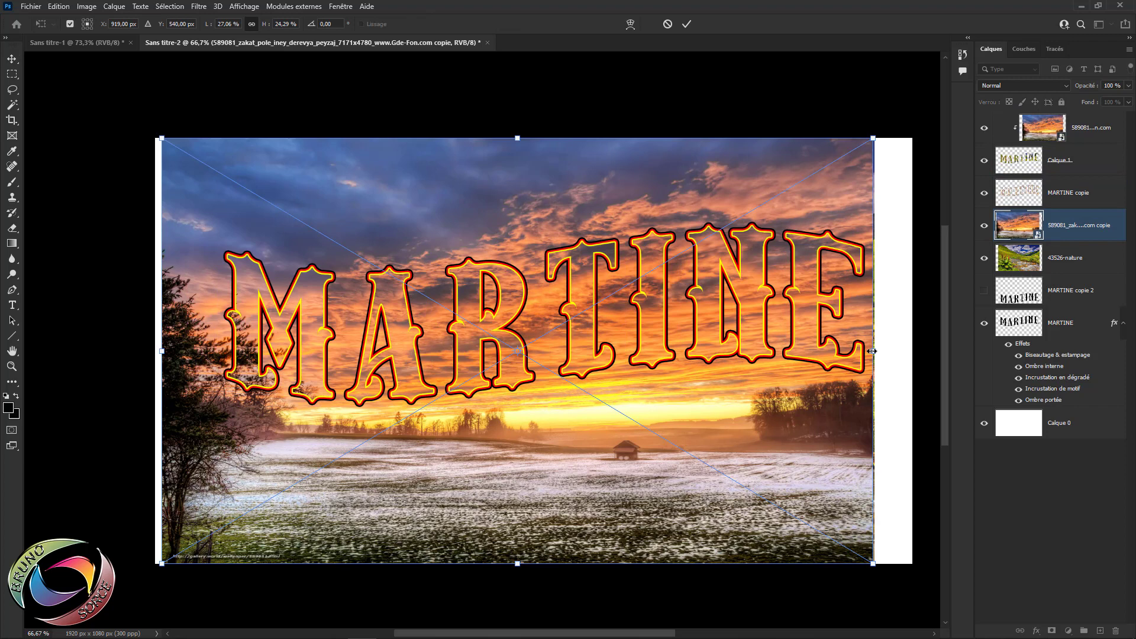
{"action": "left_click_drag", "start_coordinate": [874, 352], "coordinate": [893, 354]}
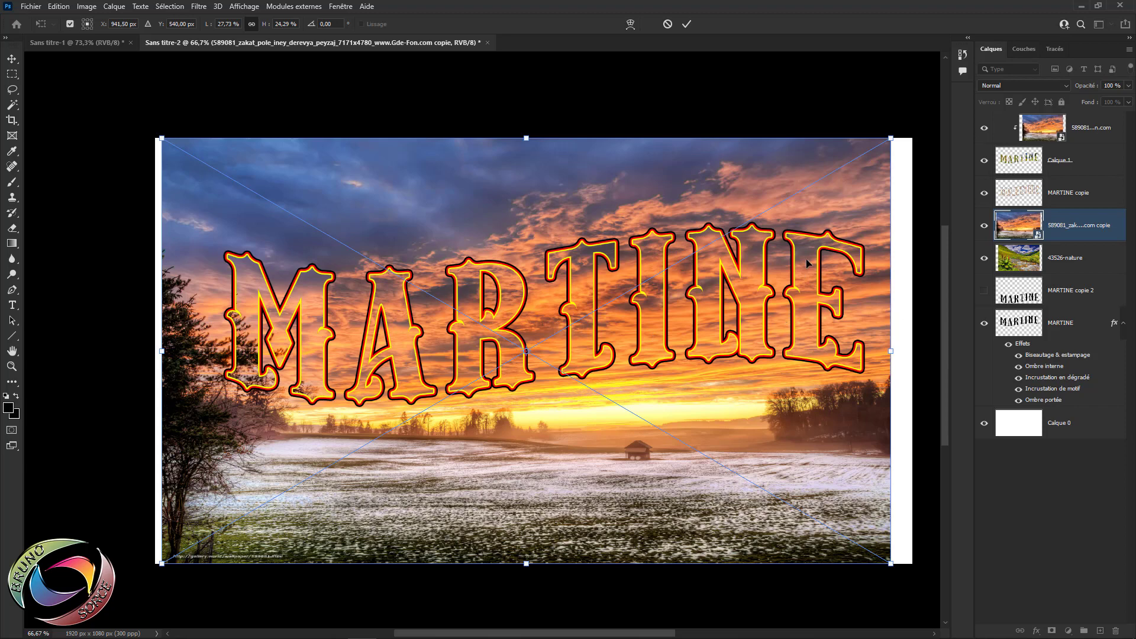
{"action": "left_click", "coordinate": [688, 28]}
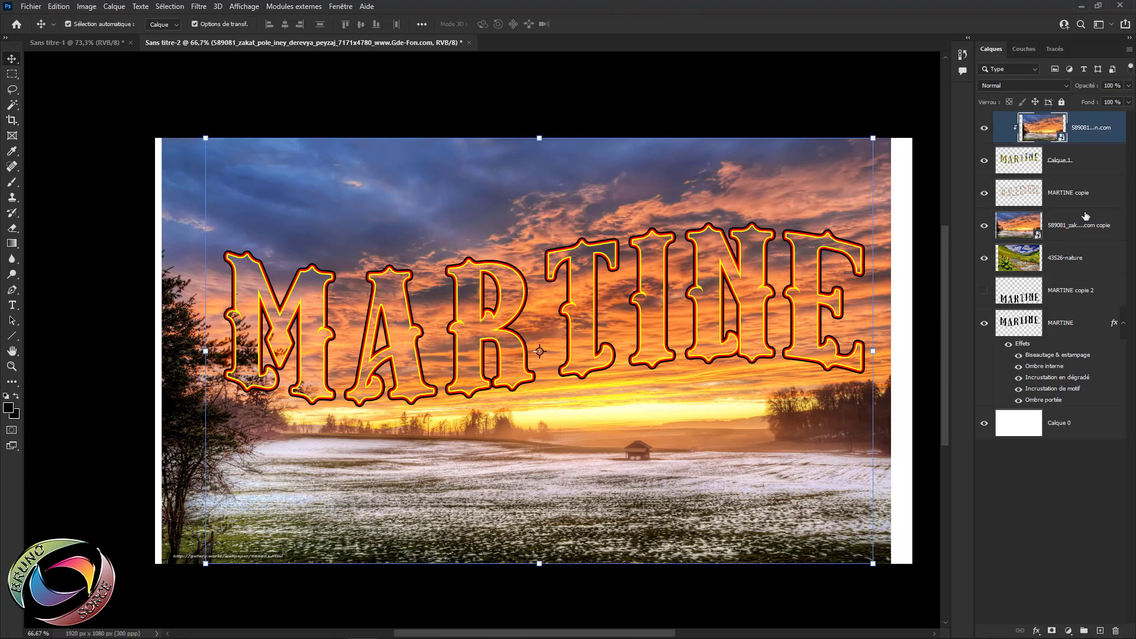
Apply the first style preset of the Fourrure group, the brown fur, to the Calque 1 letters
{"action": "left_click", "coordinate": [1103, 167]}
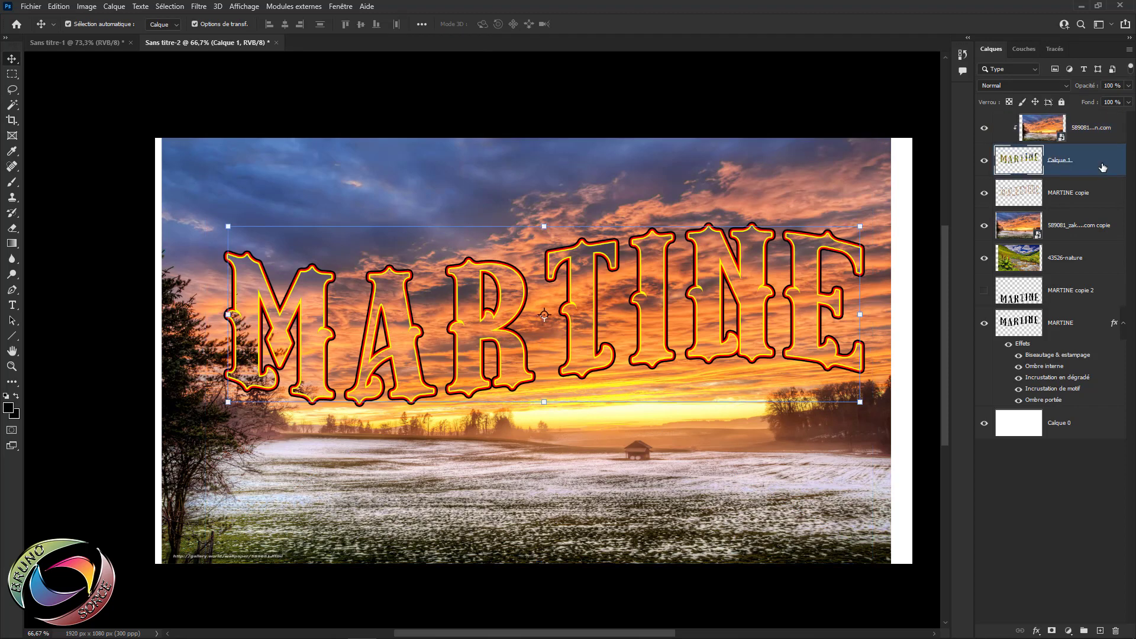
{"action": "double_click", "coordinate": [1103, 167]}
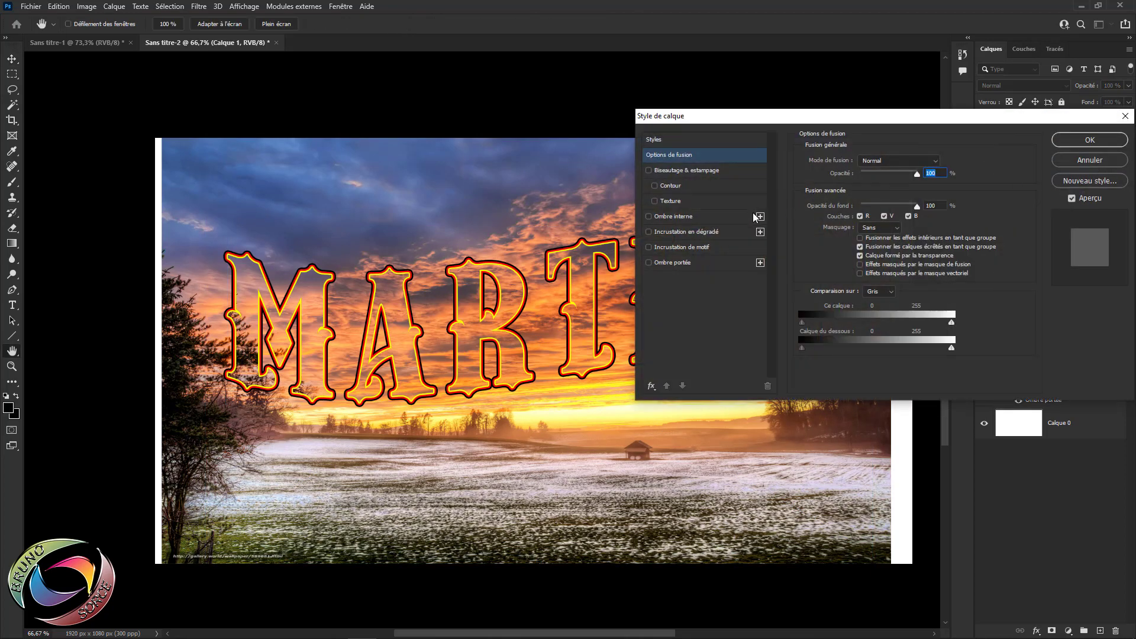
{"action": "left_click", "coordinate": [657, 140]}
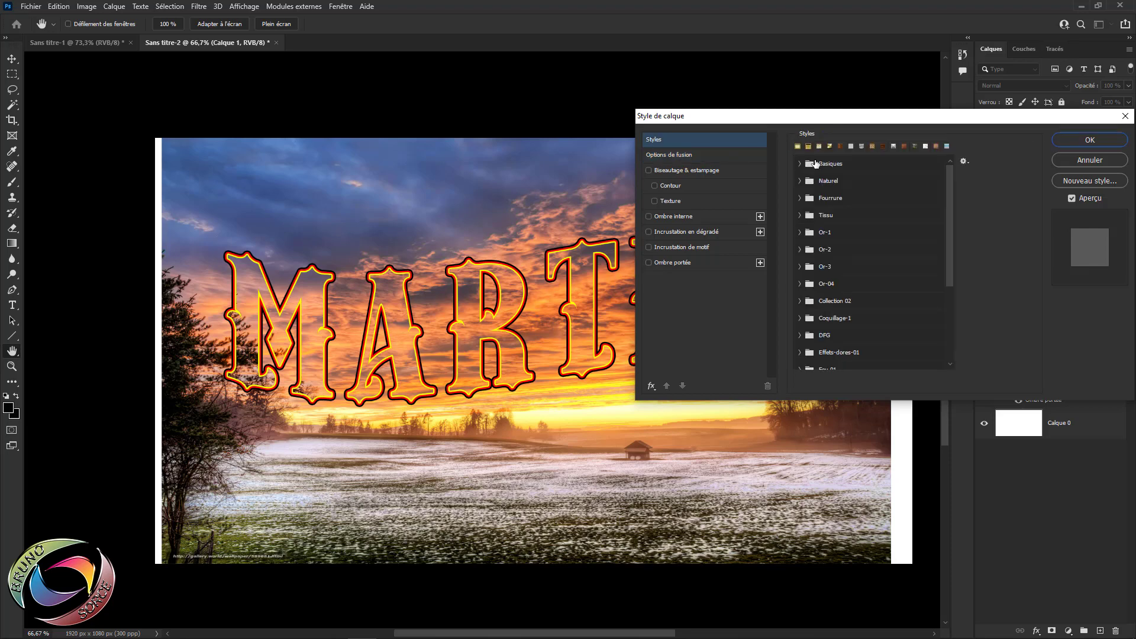
{"action": "left_click", "coordinate": [800, 199]}
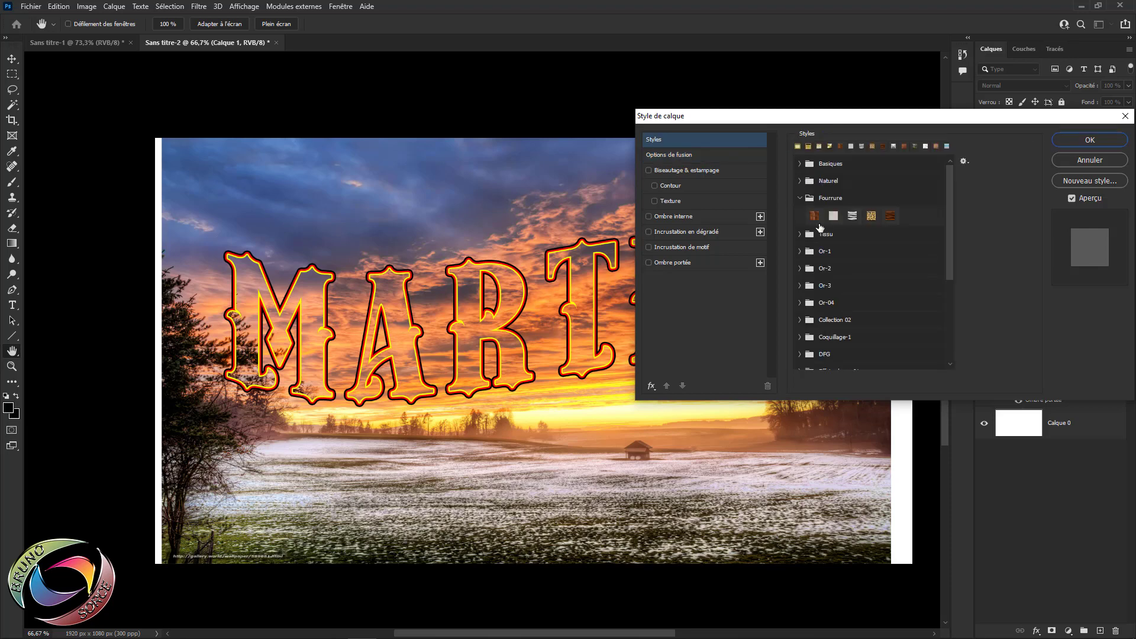
{"action": "left_click", "coordinate": [814, 217]}
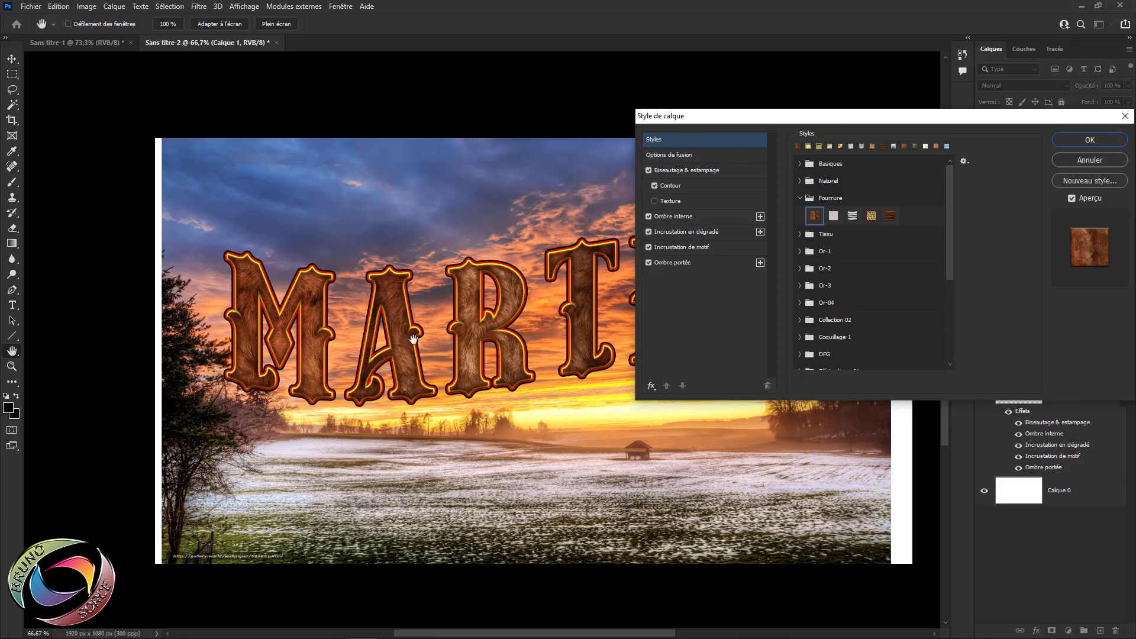
{"action": "left_click", "coordinate": [1090, 140]}
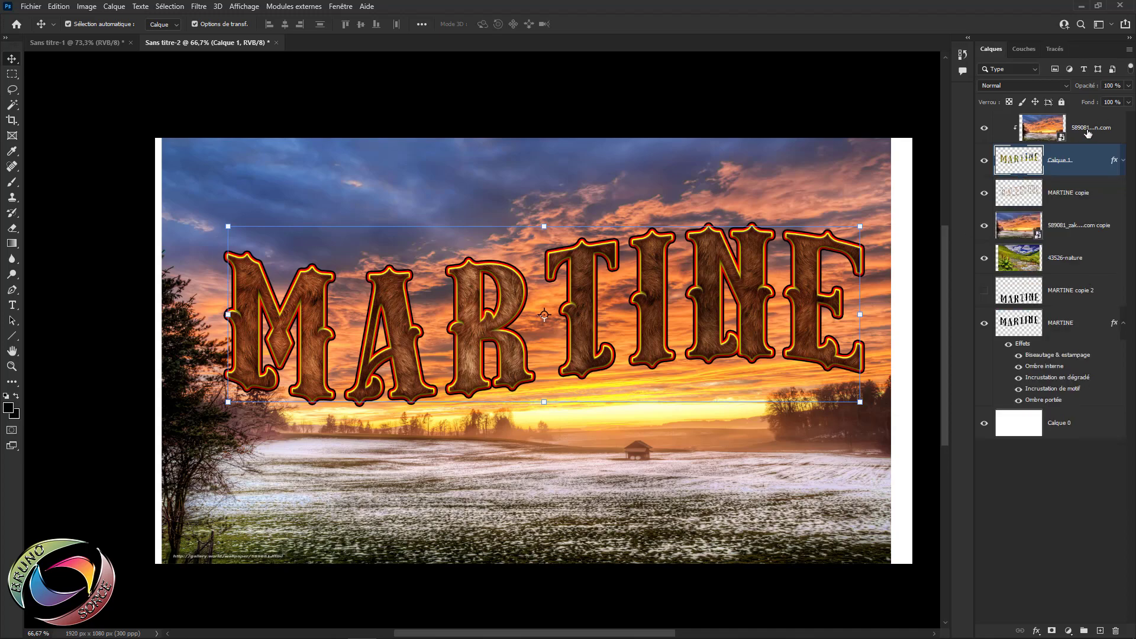
Scale down the MARTINE copie, MARTINE copie 2 and MARTINE layers together and reposition the word near the middle of the canvas
{"action": "left_click", "coordinate": [1088, 132]}
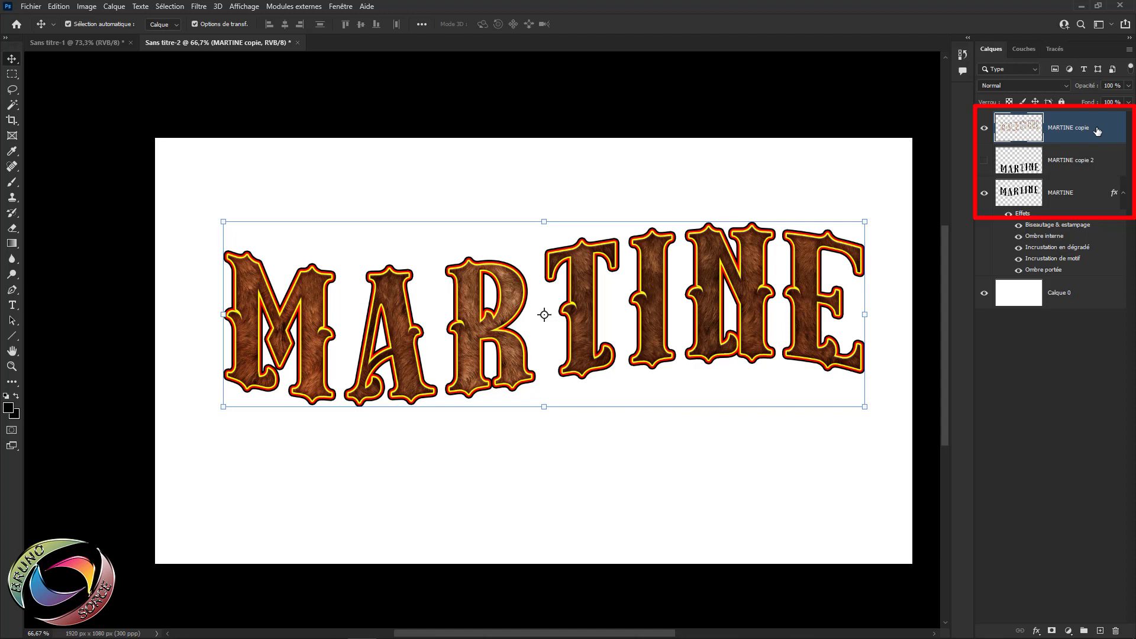
{"action": "left_click", "coordinate": [1085, 201], "text": "shift"}
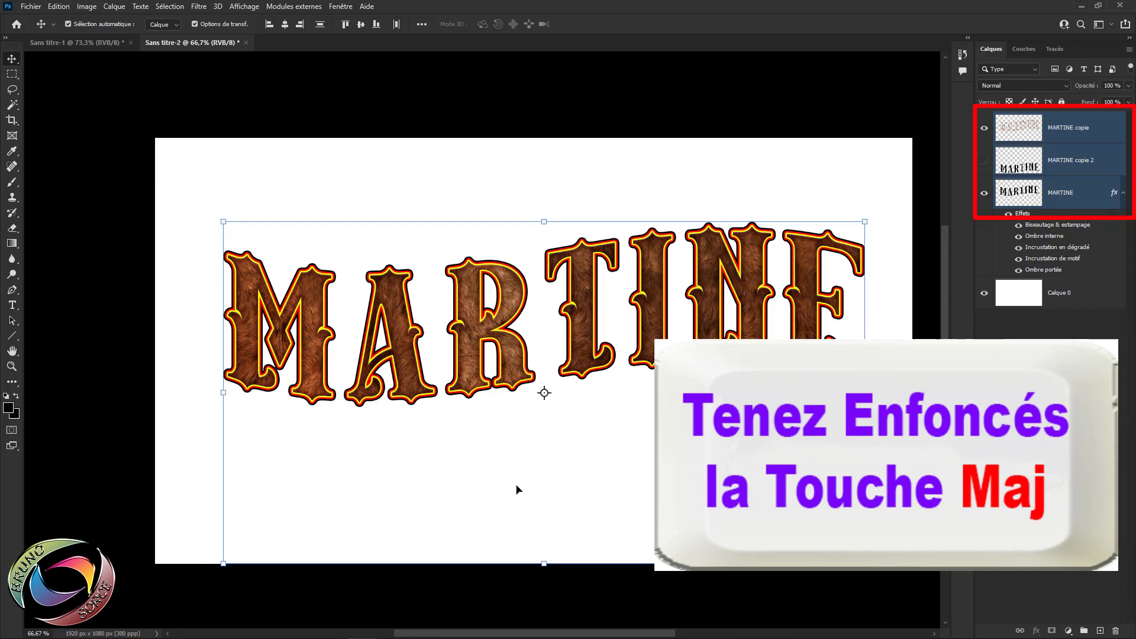
{"action": "left_click", "coordinate": [864, 563]}
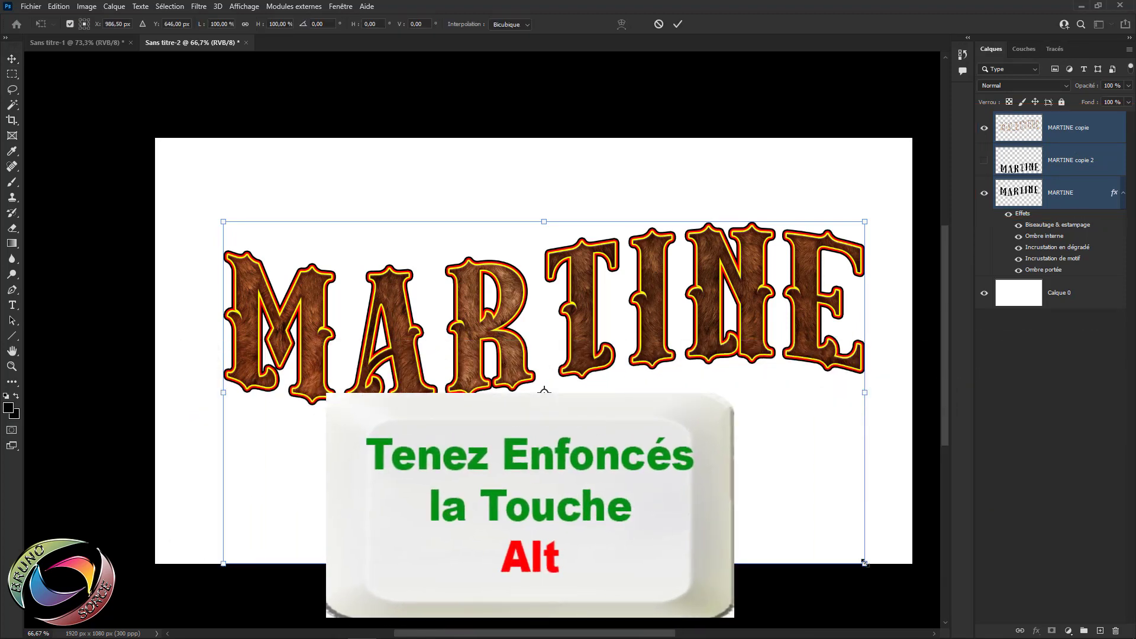
{"action": "left_click_drag", "start_coordinate": [865, 563], "coordinate": [780, 518]}
{"action": "left_click_drag", "start_coordinate": [660, 330], "coordinate": [632, 316]}
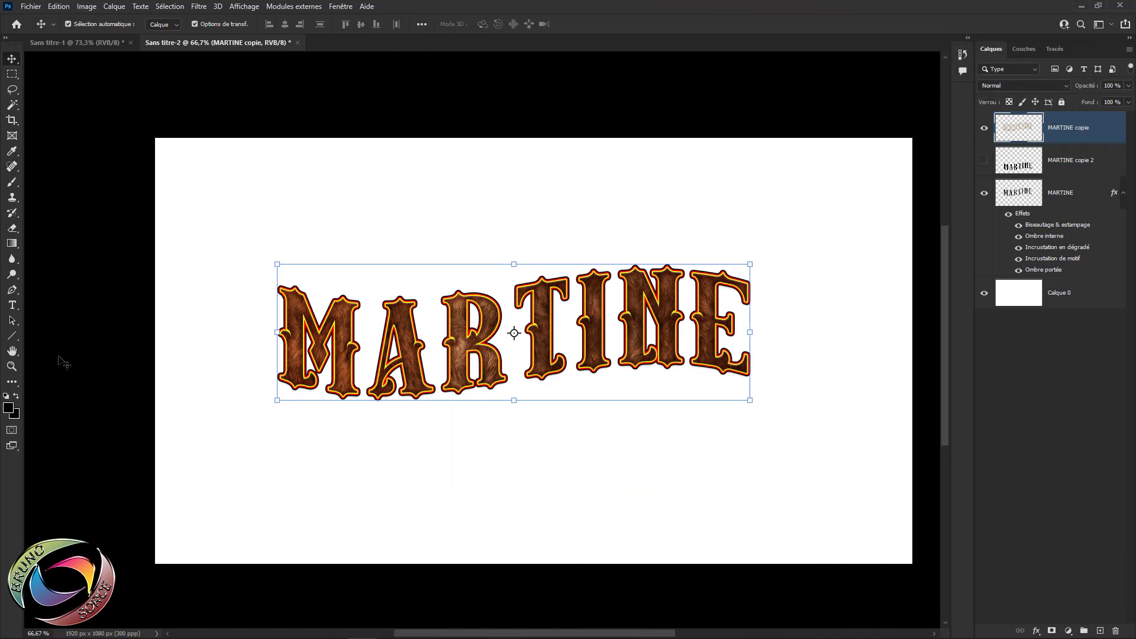
With the Line tool, draw a vertical line about 1080 px long with a 2 px black stroke over the full canvas height, before the M
{"action": "right_click", "coordinate": [13, 337]}
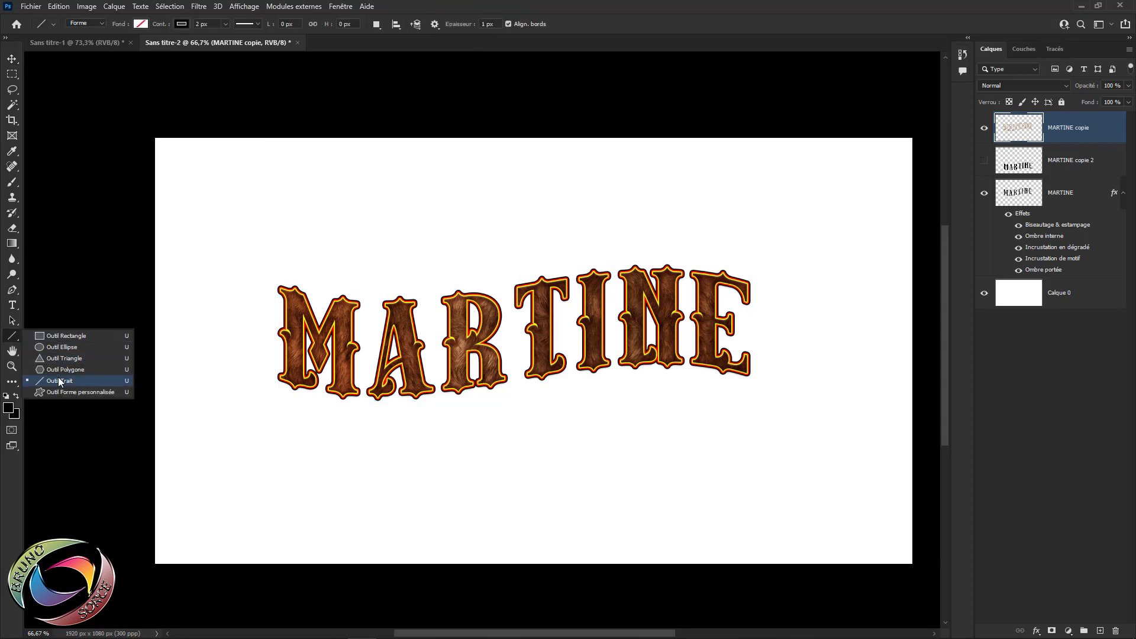
{"action": "left_click", "coordinate": [59, 382]}
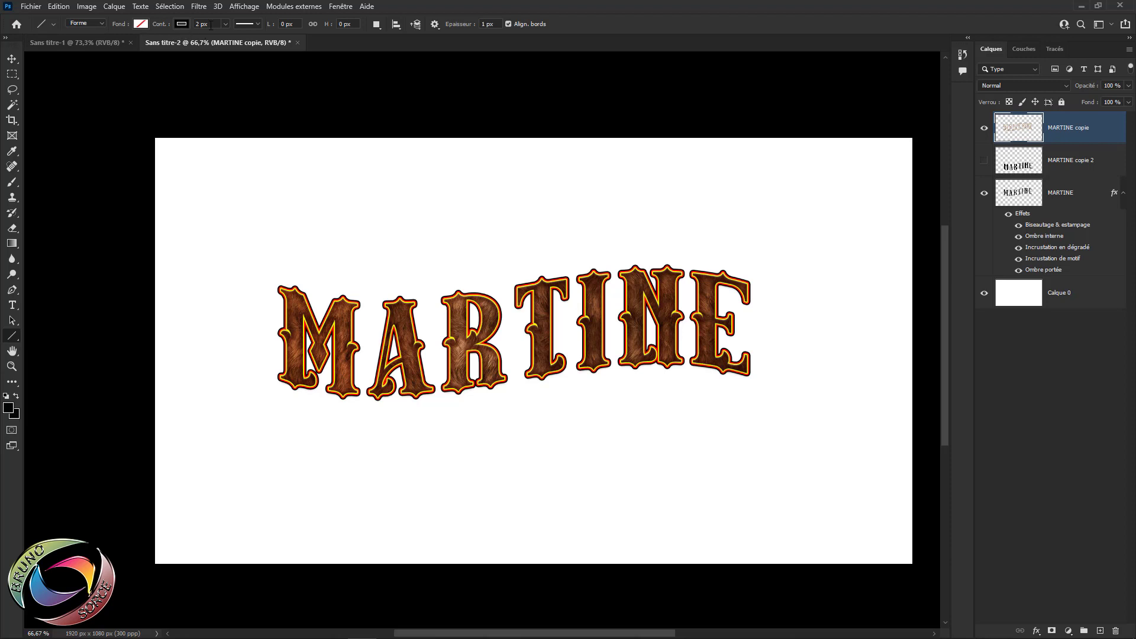
{"action": "left_click_drag", "start_coordinate": [249, 138], "coordinate": [250, 138]}
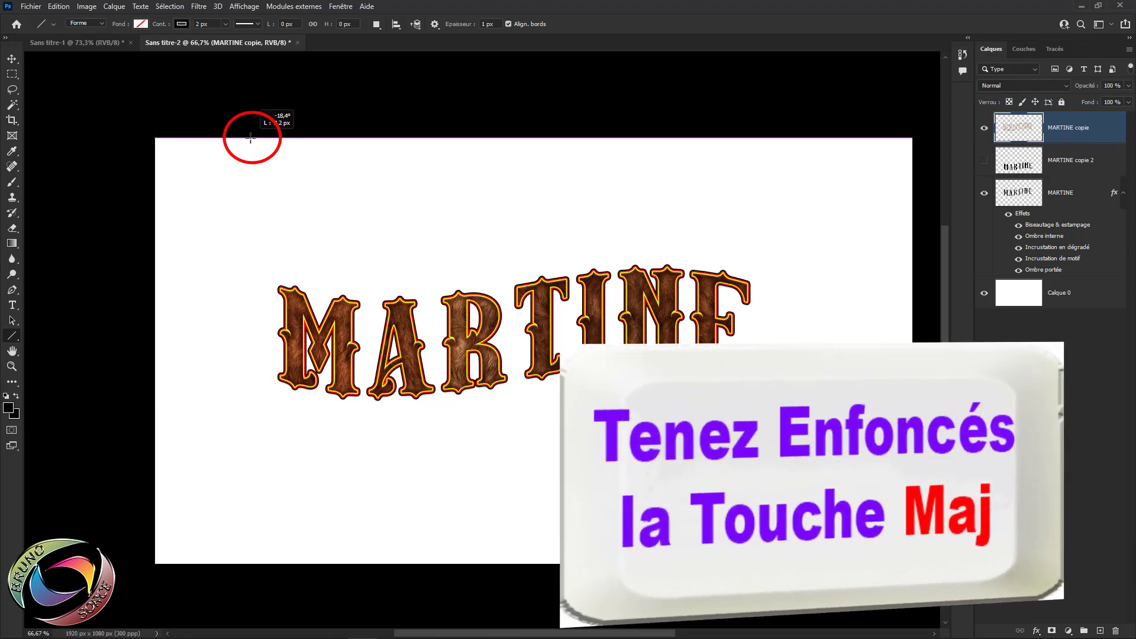
{"action": "left_click_drag", "start_coordinate": [250, 138], "coordinate": [256, 557]}
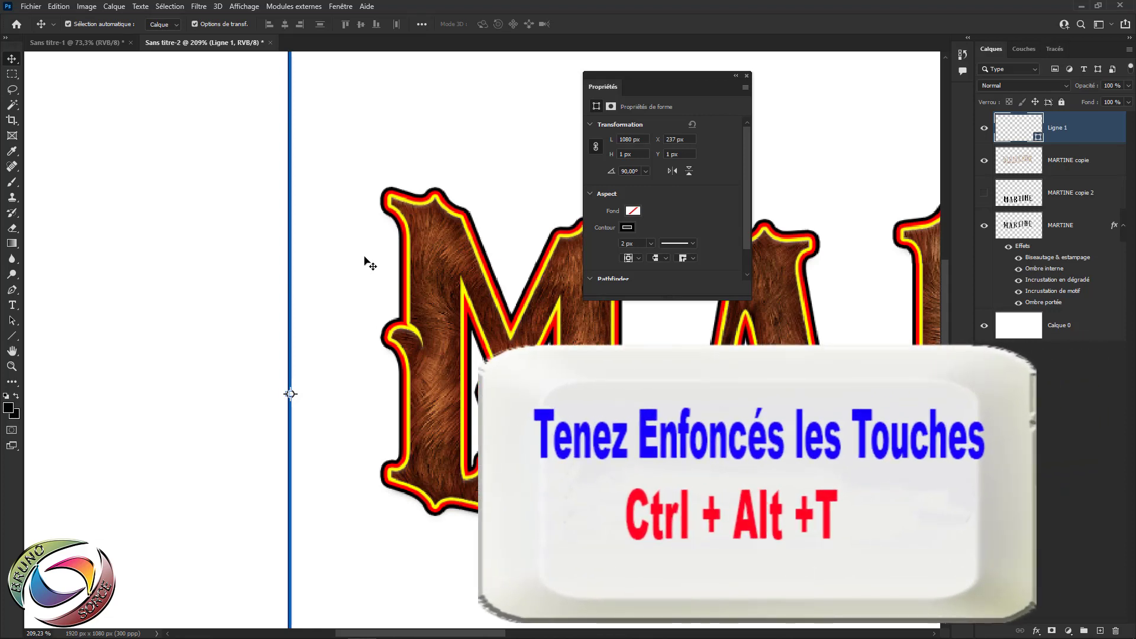
Duplicate the vertical line by free transform, offset the copy 7 px horizontally toward the M, and close the shape properties
{"action": "key", "text": "ctrl+alt+t"}
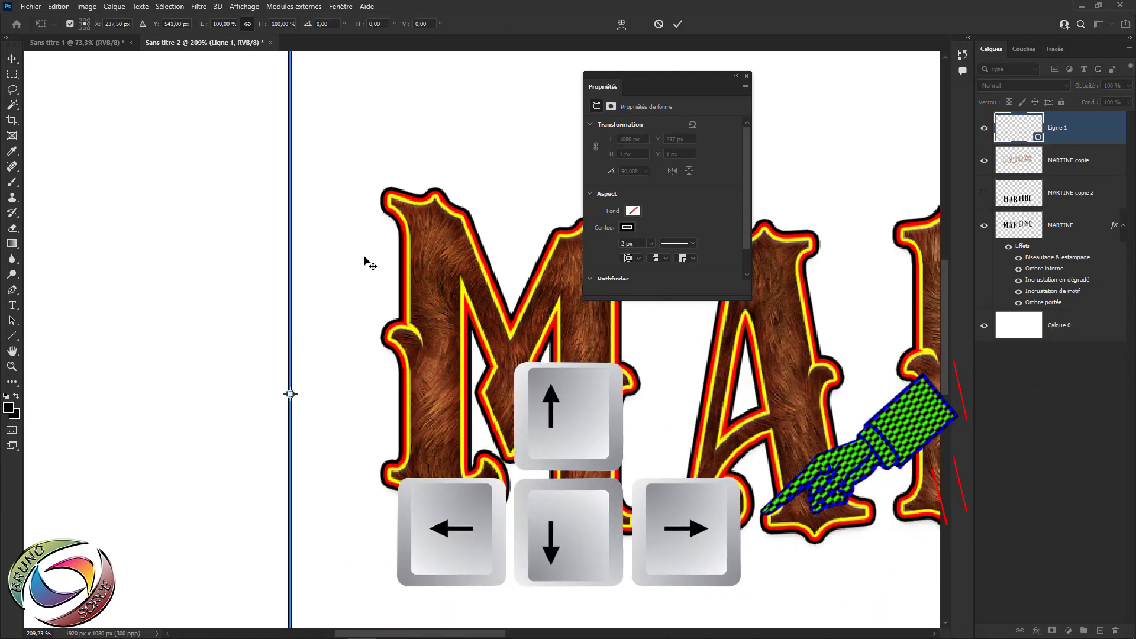
{"action": "key", "text": "Right"}
{"action": "key", "text": "Right"}
{"action": "key", "text": "Right"}
{"action": "key", "text": "Right"}
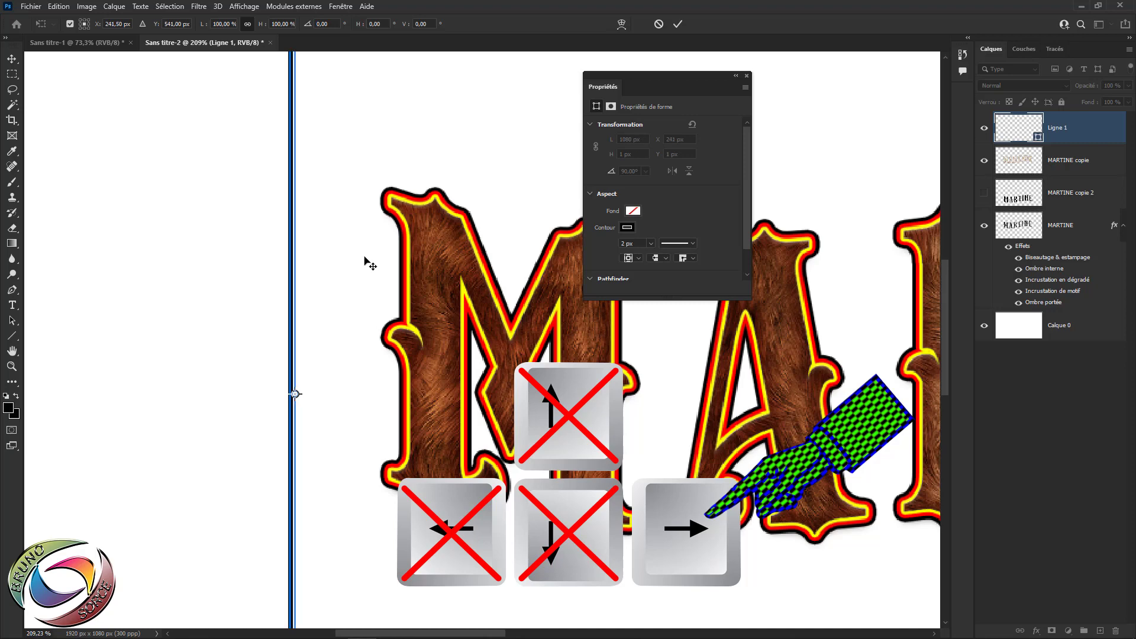
{"action": "key", "text": "Right"}
{"action": "key", "text": "Right"}
{"action": "key", "text": "Right"}
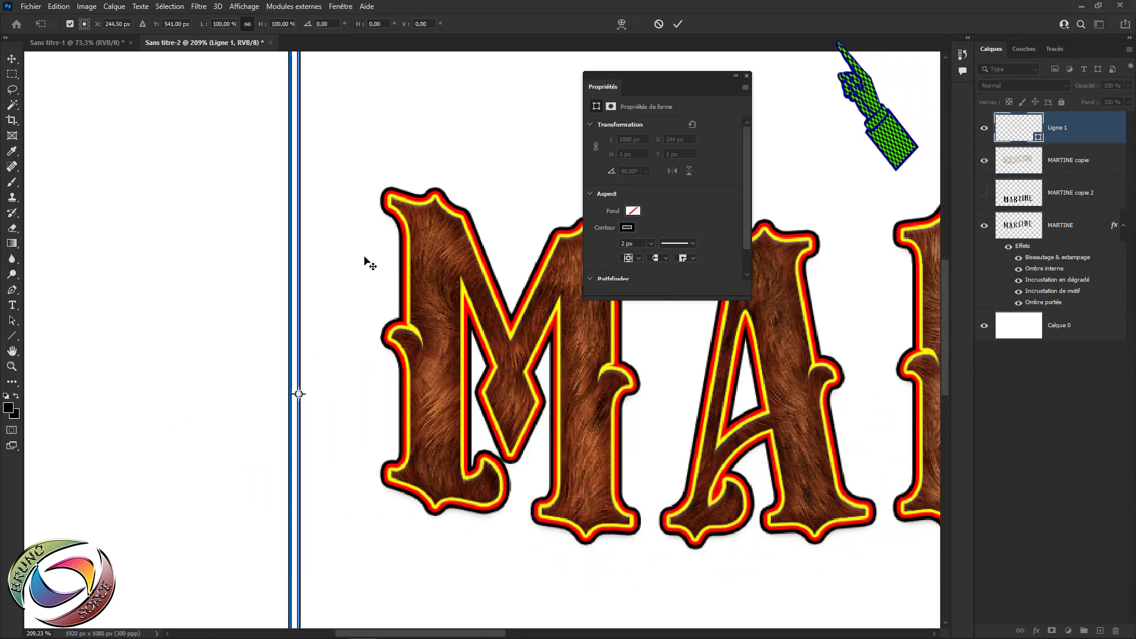
{"action": "left_click", "coordinate": [678, 25]}
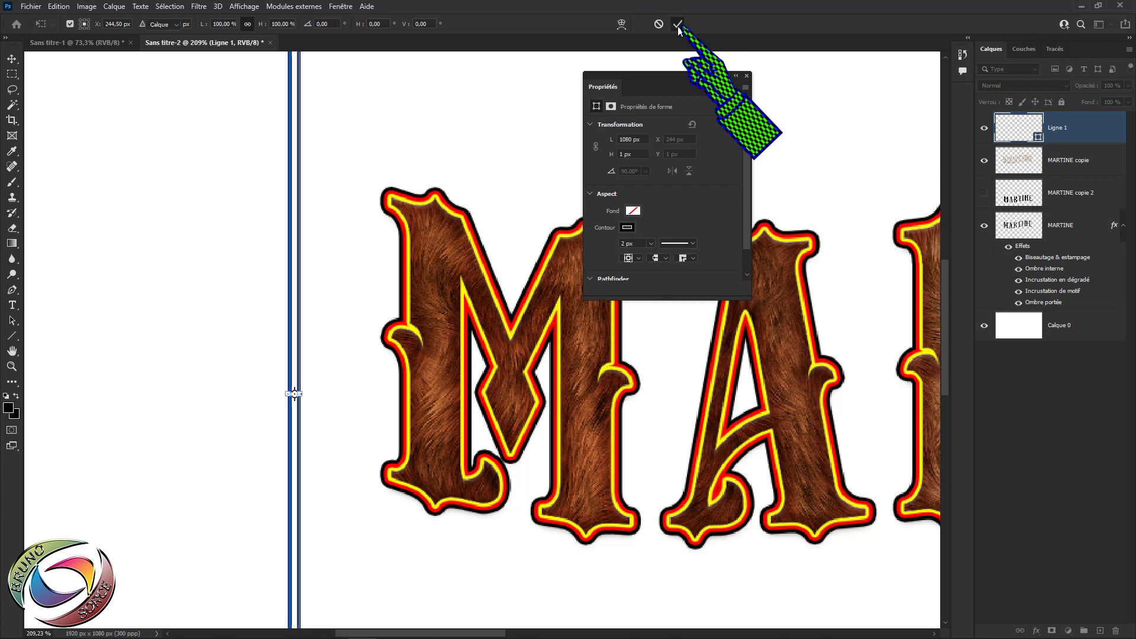
{"action": "left_click", "coordinate": [748, 76]}
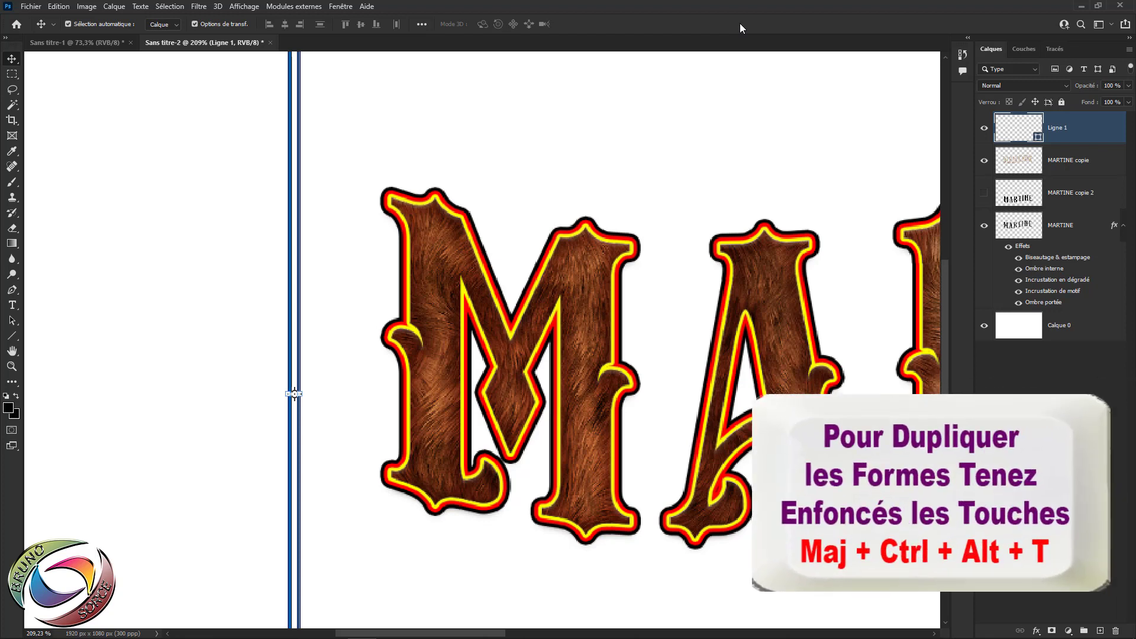
Repeat the line duplication at the same spacing until the vertical lines extend past the E of MARTINE
{"action": "key", "text": "shift+ctrl+alt+t"}
{"action": "key", "text": "shift+ctrl+alt+t"}
{"action": "key", "text": "shift+ctrl+alt+t"}
{"action": "key", "text": "shift+ctrl+alt+t"}
{"action": "key", "text": "shift+ctrl+alt+t"}
{"action": "key", "text": "shift+ctrl+alt+t"}
{"action": "key", "text": "shift+ctrl+alt+t"}
{"action": "key", "text": "shift+ctrl+alt+t"}
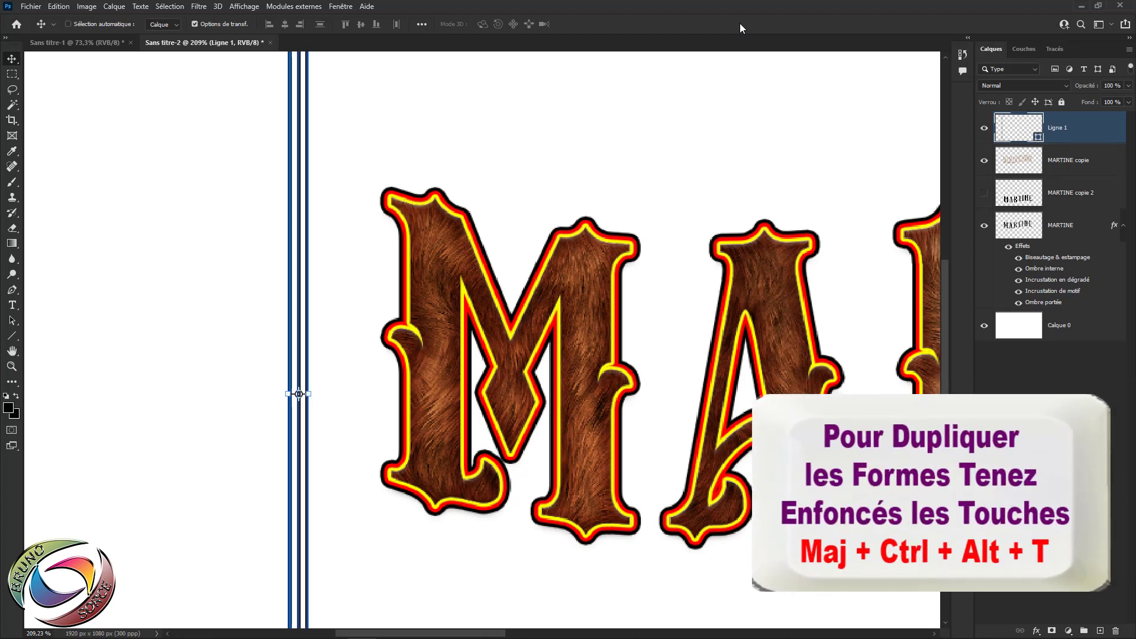
{"action": "key", "text": "shift+ctrl+alt+t"}
{"action": "key", "text": "shift+ctrl+alt+t"}
{"action": "key", "text": "shift+ctrl+alt+t"}
{"action": "key", "text": "shift+ctrl+alt+t"}
{"action": "key", "text": "shift+ctrl+alt+t"}
{"action": "key", "text": "shift+ctrl+alt+t"}
{"action": "key", "text": "shift+ctrl+alt+t"}
{"action": "key", "text": "shift+ctrl+alt+t"}
{"action": "key", "text": "shift+ctrl+alt+t"}
{"action": "key", "text": "shift+ctrl+alt+t"}
{"action": "key", "text": "shift+ctrl+alt+t"}
{"action": "key", "text": "shift+ctrl+alt+t"}
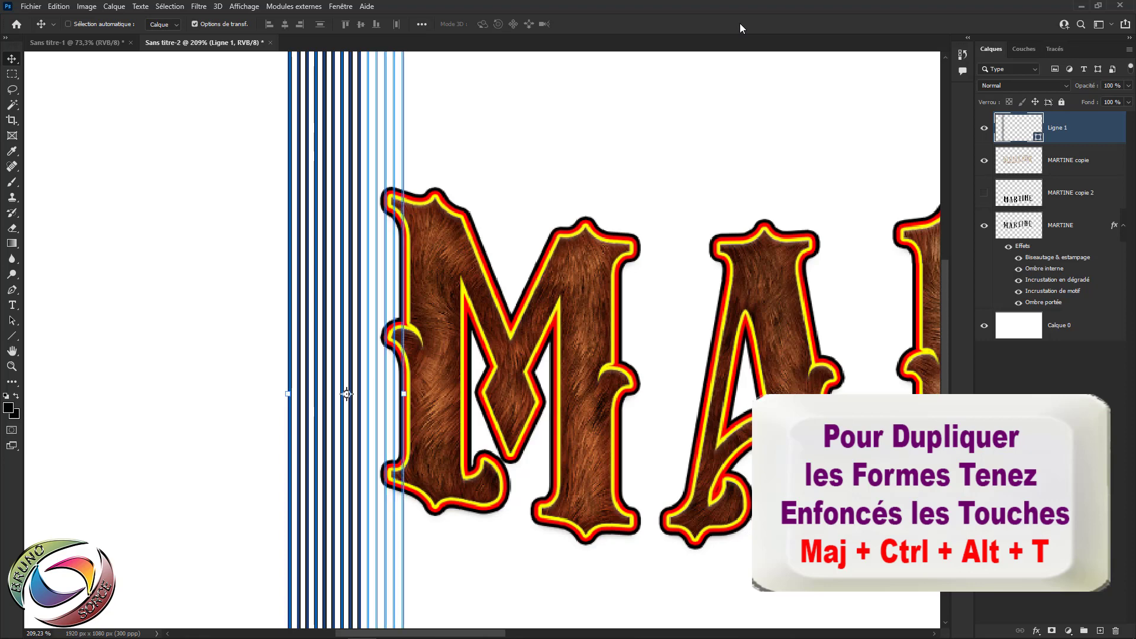
{"action": "key", "text": "shift+ctrl+alt+t"}
{"action": "key", "text": "shift+ctrl+alt+t"}
{"action": "key", "text": "shift+ctrl+alt+t"}
{"action": "key", "text": "shift+ctrl+alt+t"}
{"action": "key", "text": "shift+ctrl+alt+t"}
{"action": "key", "text": "shift+ctrl+alt+t"}
{"action": "key", "text": "shift+ctrl+alt+t"}
{"action": "key", "text": "shift+ctrl+alt+t"}
{"action": "key", "text": "shift+ctrl+alt+t"}
{"action": "key", "text": "shift+ctrl+alt+t"}
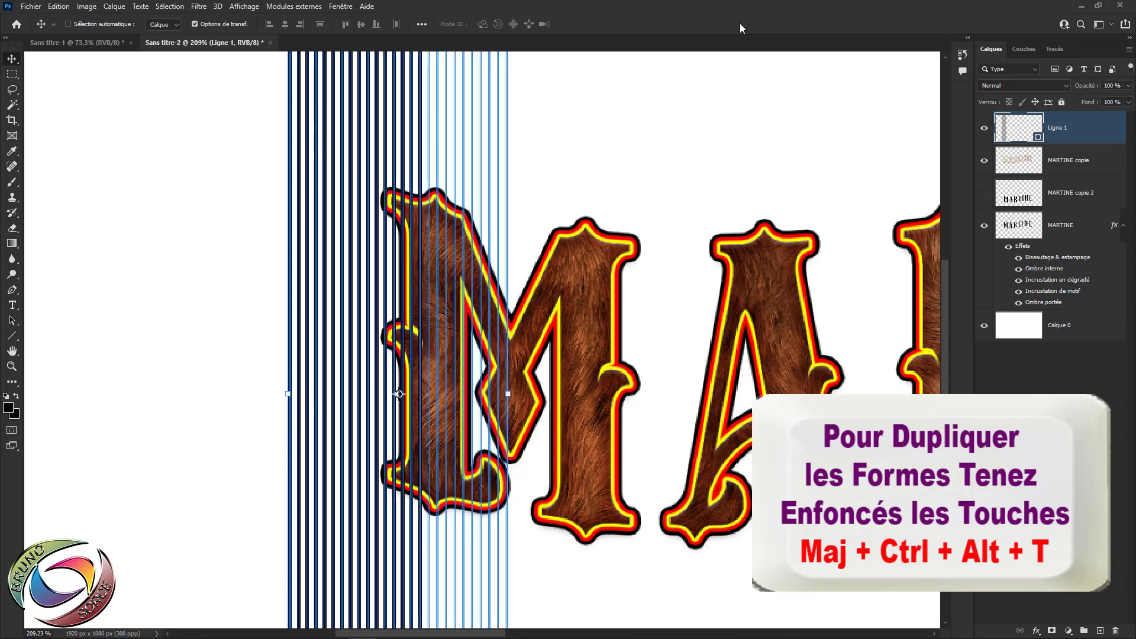
{"action": "key", "text": "shift+ctrl+alt+t"}
{"action": "key", "text": "shift+ctrl+alt+t"}
{"action": "key", "text": "shift+ctrl+alt+t"}
{"action": "key", "text": "shift+ctrl+alt+t"}
{"action": "key", "text": "shift+ctrl+alt+t"}
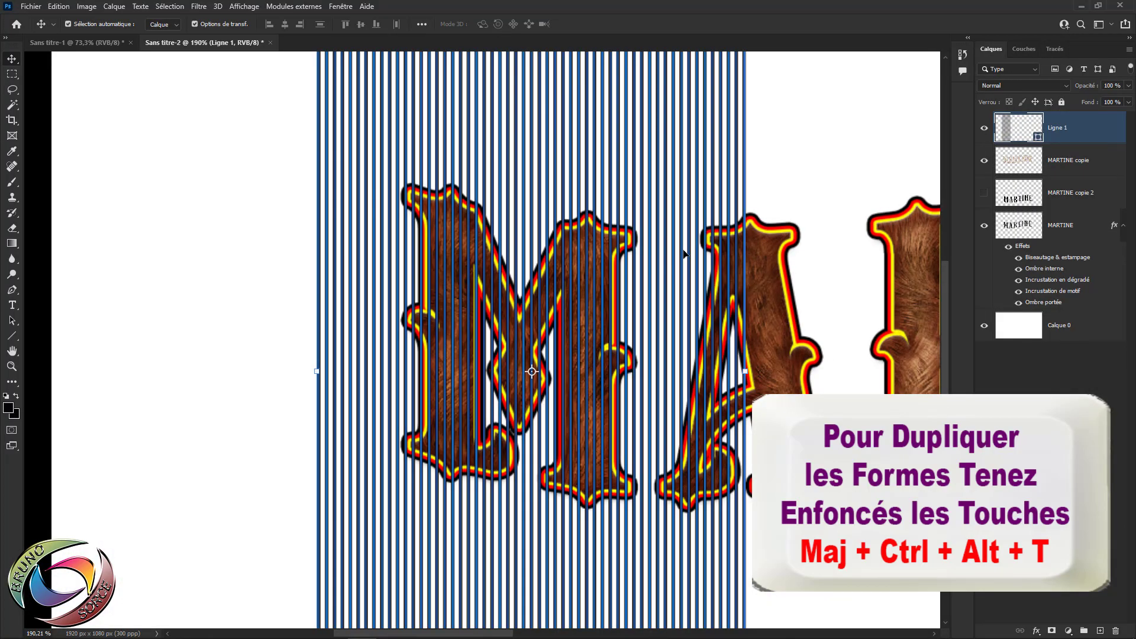
{"action": "scroll", "coordinate": [684, 255], "scroll_direction": "down", "scroll_amount": 6}
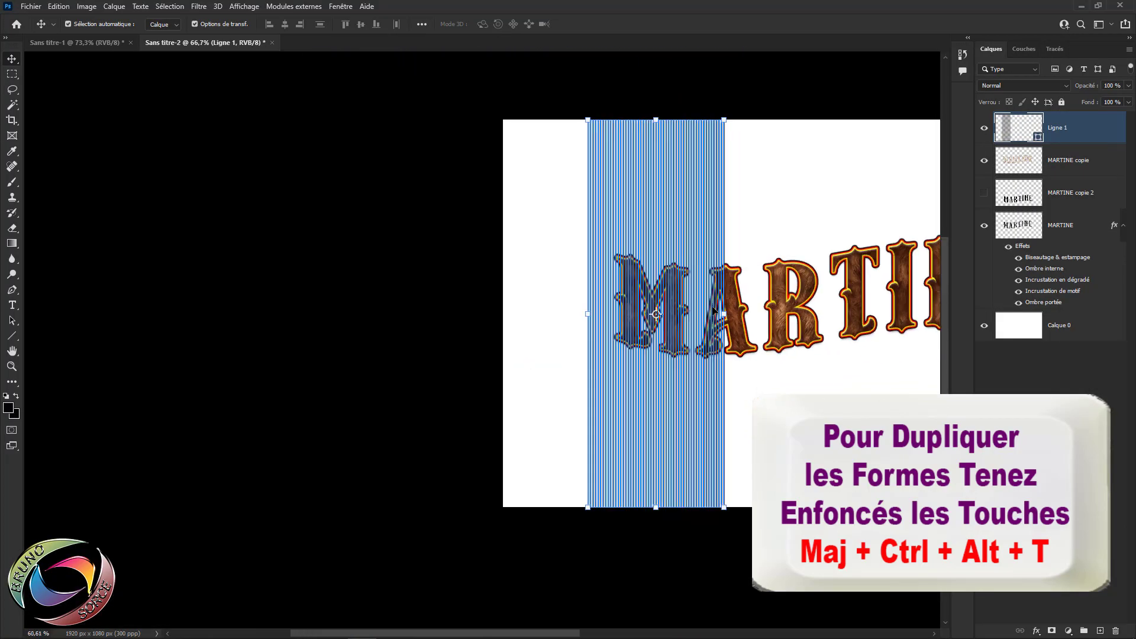
{"action": "scroll", "coordinate": [715, 310], "scroll_direction": "down", "scroll_amount": 1}
{"action": "left_click_drag", "start_coordinate": [834, 232], "coordinate": [609, 255]}
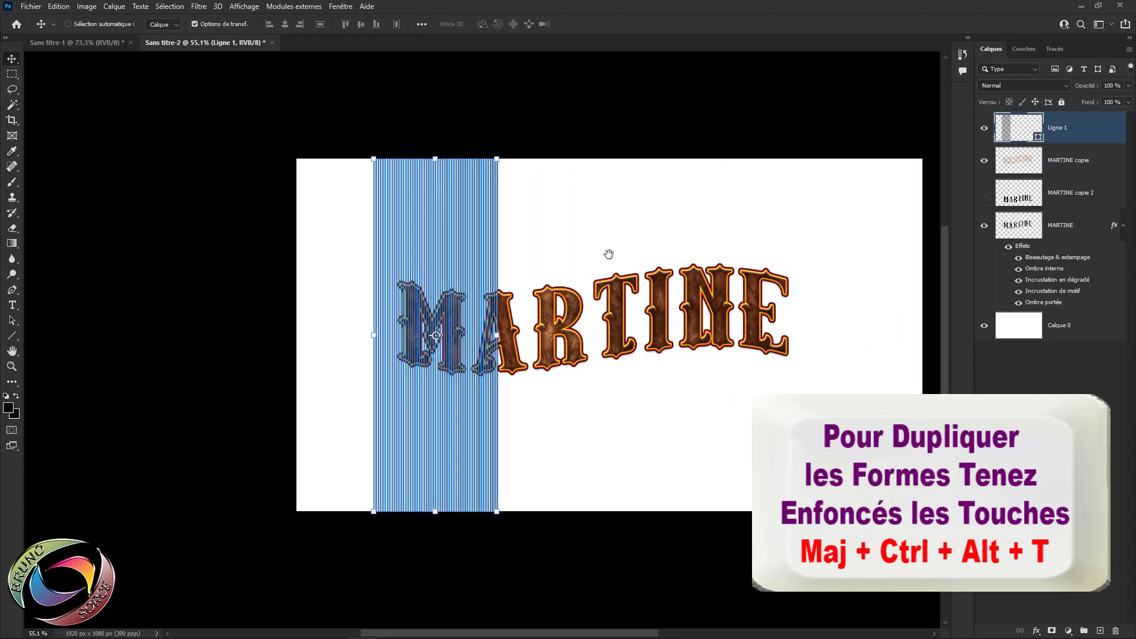
{"action": "key", "text": "shift+ctrl+alt+t"}
{"action": "key", "text": "shift+ctrl+alt+t"}
{"action": "key", "text": "shift+ctrl+alt+t"}
{"action": "key", "text": "shift+ctrl+alt+t"}
{"action": "key", "text": "shift+ctrl+alt+t"}
{"action": "key", "text": "shift+ctrl+alt+t"}
{"action": "key", "text": "shift+ctrl+alt+t"}
{"action": "key", "text": "shift+ctrl+alt+t"}
{"action": "key", "text": "shift+ctrl+alt+t"}
{"action": "key", "text": "shift+ctrl+alt+t"}
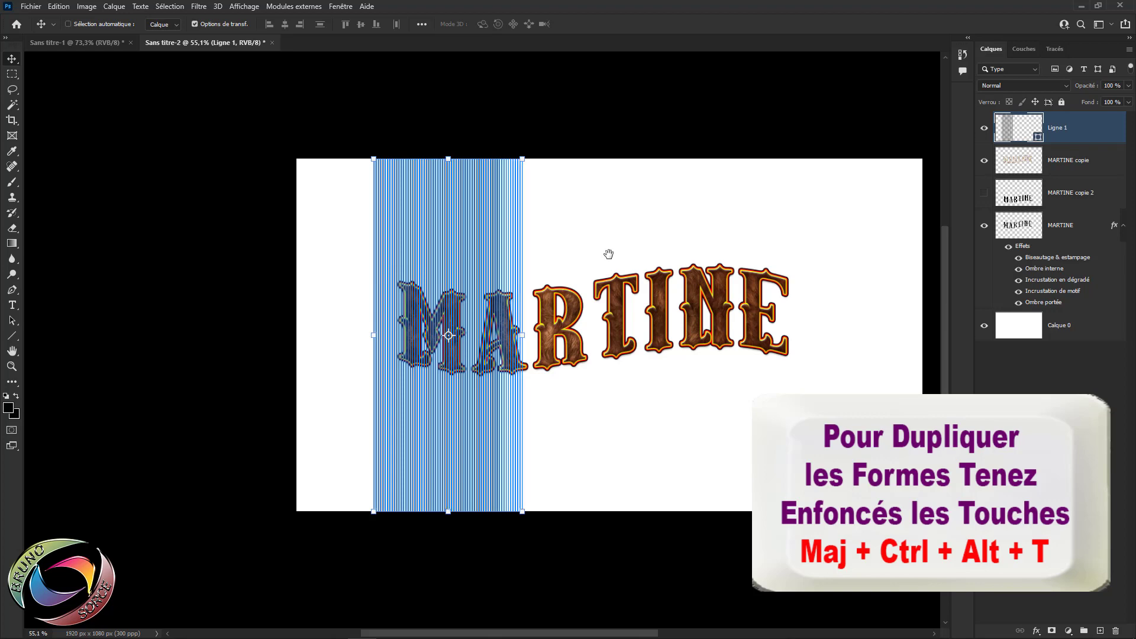
{"action": "key", "text": "shift+ctrl+alt+t"}
{"action": "key", "text": "shift+ctrl+alt+t"}
{"action": "key", "text": "shift+ctrl+alt+t"}
{"action": "key", "text": "shift+ctrl+alt+t"}
{"action": "key", "text": "shift+ctrl+alt+t"}
{"action": "key", "text": "shift+ctrl+alt+t"}
{"action": "key", "text": "shift+ctrl+alt+t"}
{"action": "key", "text": "shift+ctrl+alt+t"}
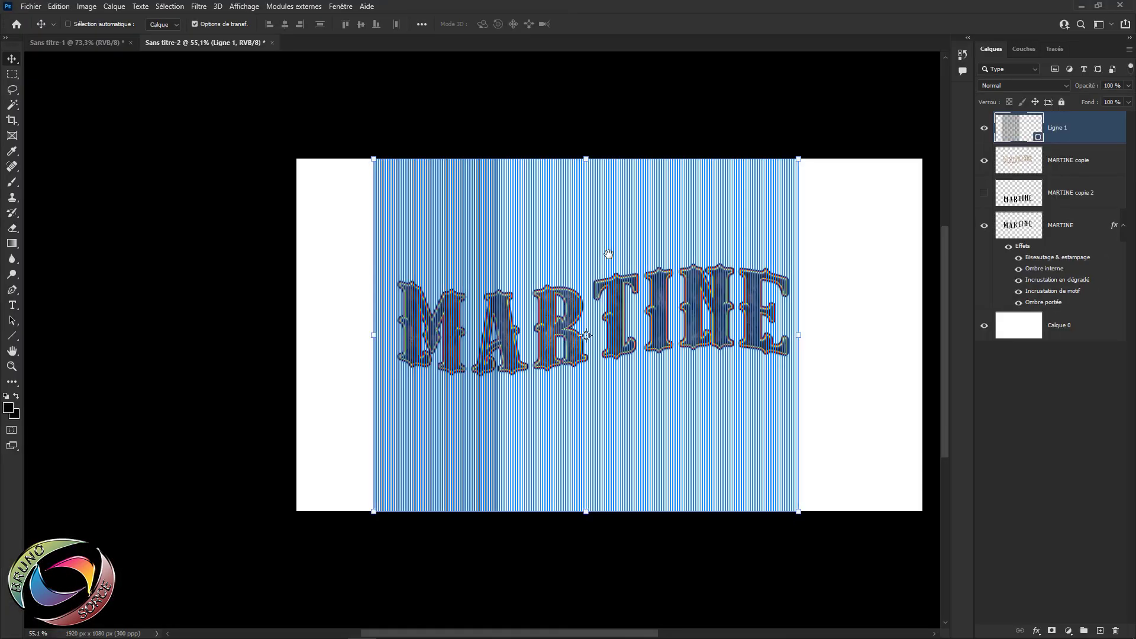
{"action": "key", "text": "shift+ctrl+alt+t"}
{"action": "key", "text": "shift+ctrl+alt+t"}
{"action": "key", "text": "shift+ctrl+alt+t"}
{"action": "key", "text": "shift+ctrl+alt+t"}
{"action": "key", "text": "shift+ctrl+alt+t"}
{"action": "key", "text": "shift+ctrl+alt+t"}
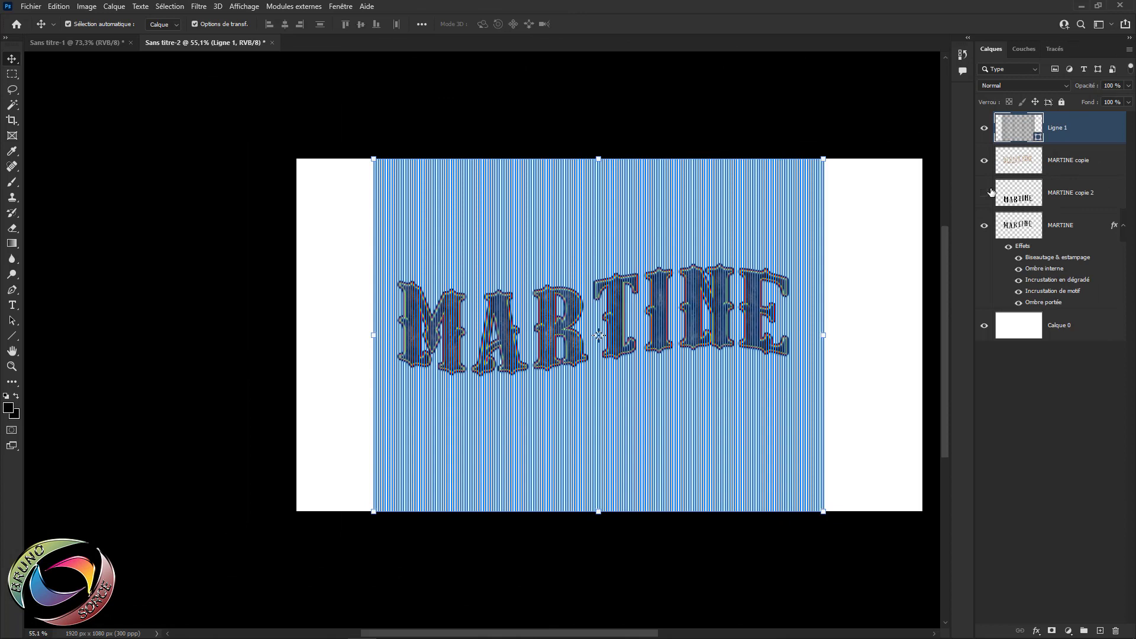
Rasterize the Ligne 1 layer and duplicate it, keeping the original hidden
{"action": "right_click", "coordinate": [1088, 132]}
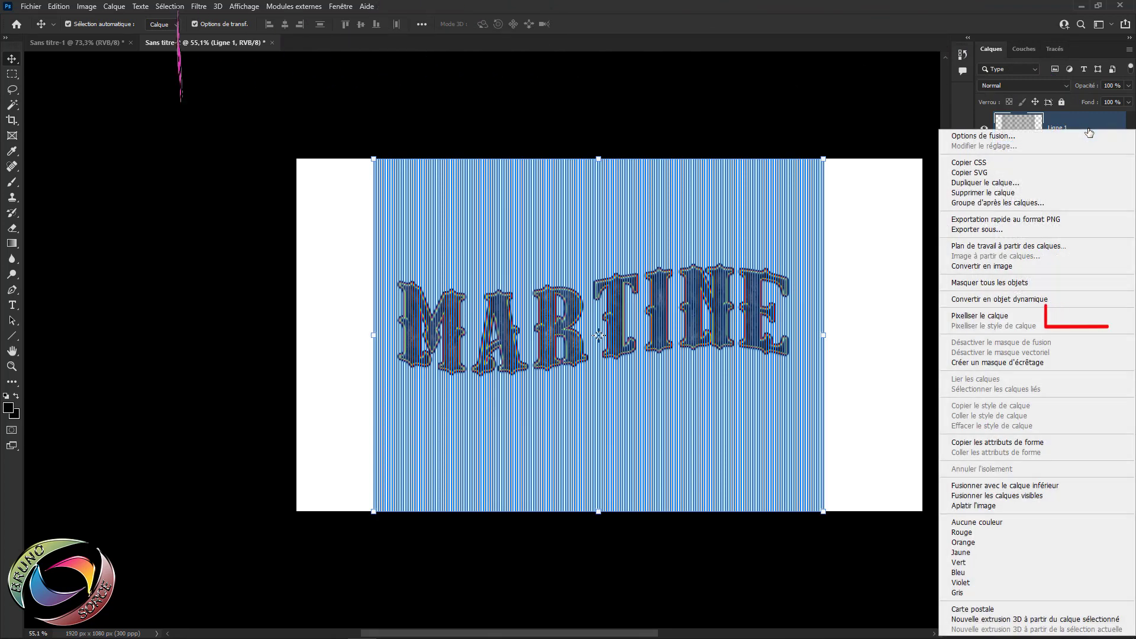
{"action": "left_click", "coordinate": [970, 317]}
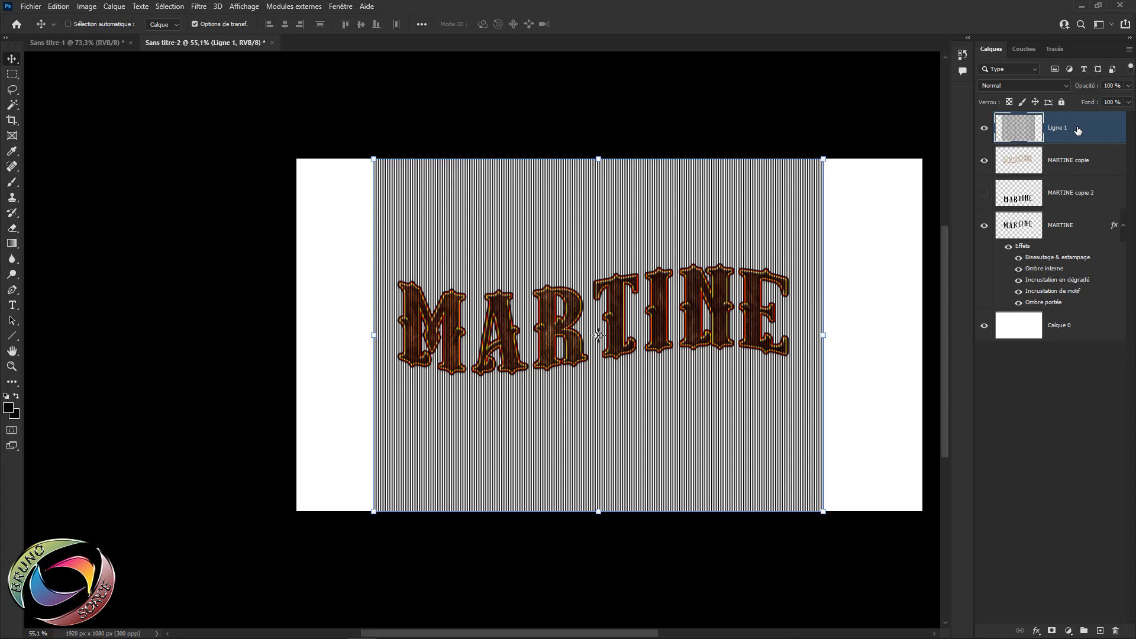
{"action": "key", "text": "ctrl+j"}
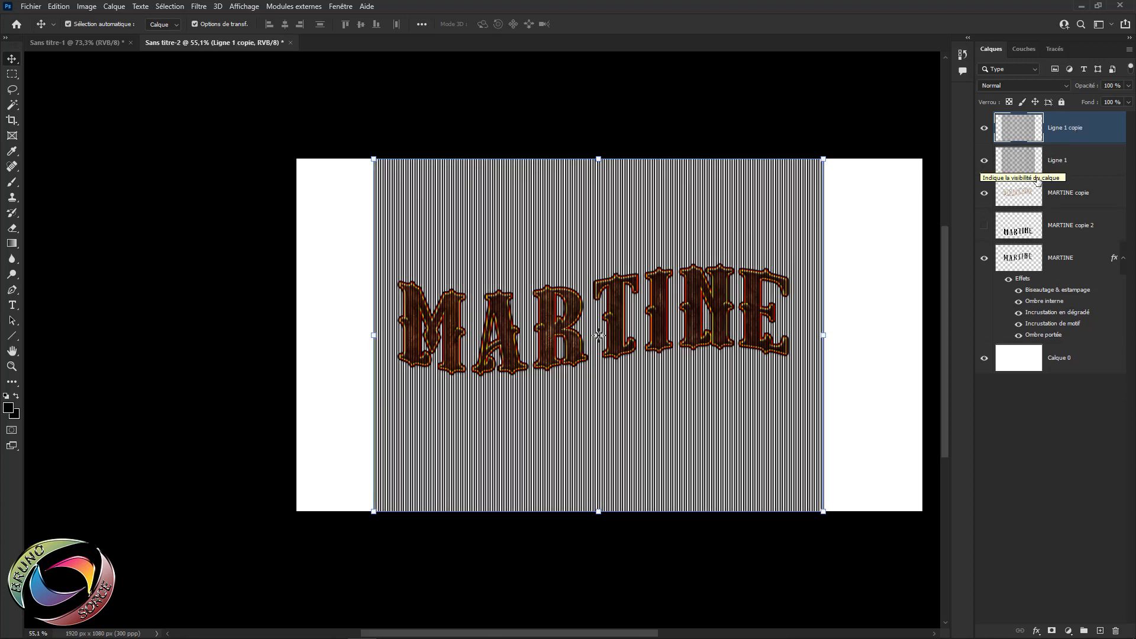
{"action": "left_click", "coordinate": [986, 165]}
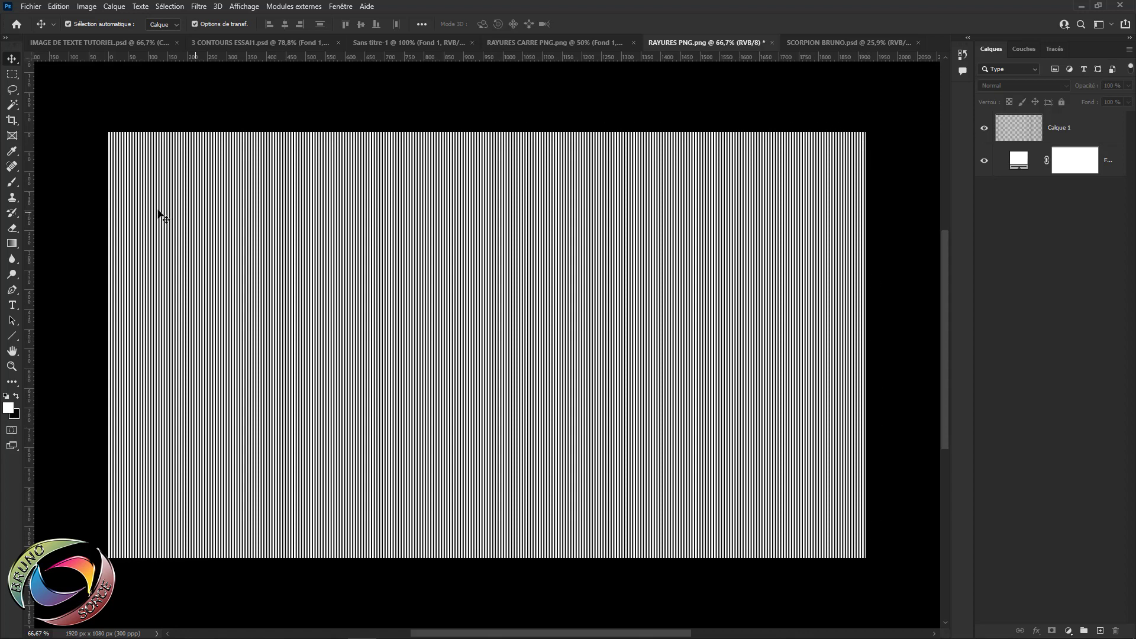
Inspect the stripe patterns in RAYURES PNG.png and RAYURES CARRE PNG.png without their white background layers
{"action": "left_click", "coordinate": [984, 165]}
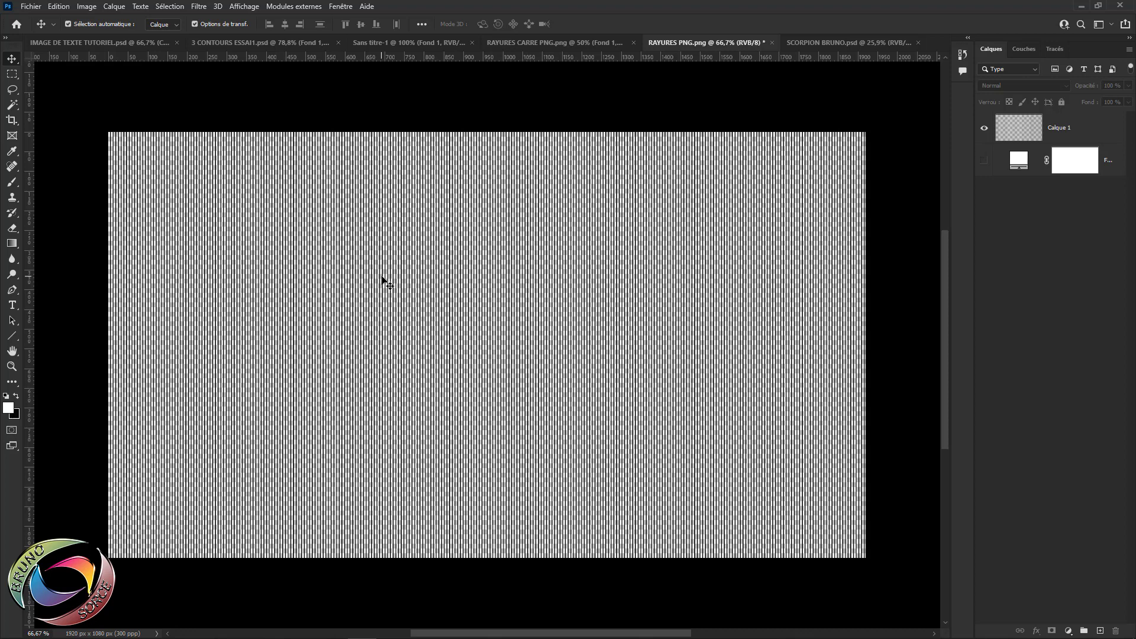
{"action": "left_click", "coordinate": [548, 42]}
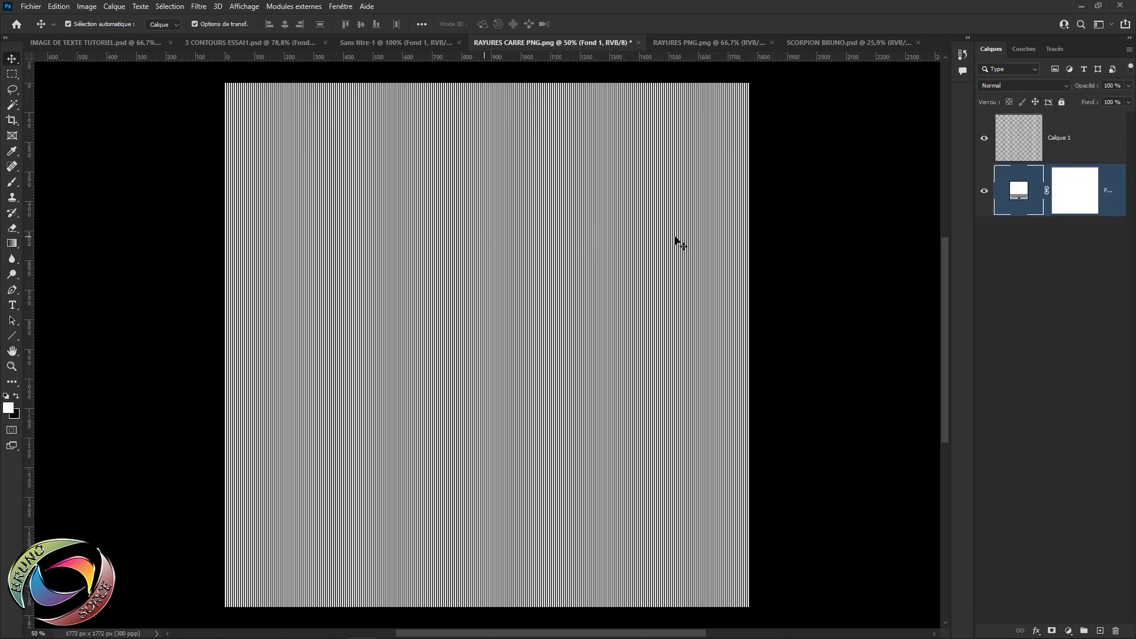
{"action": "left_click", "coordinate": [985, 190]}
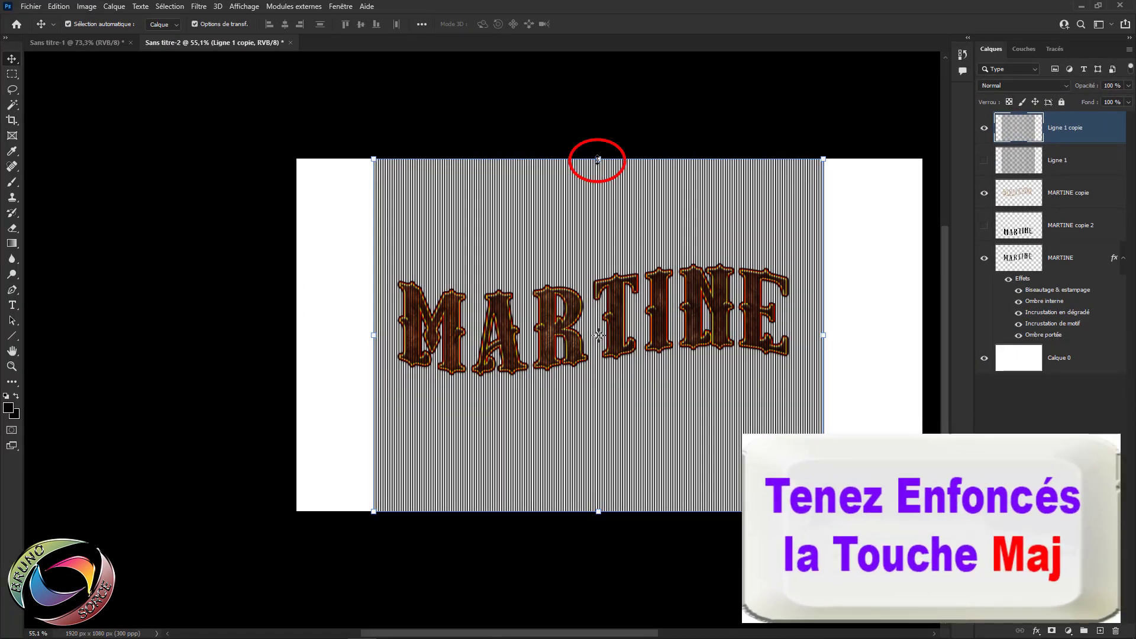
Reduce the stripes on Ligne 1 copie to about 61% of their height and rotate them about 43° clockwise
{"action": "left_click_drag", "start_coordinate": [598, 159], "coordinate": [591, 216]}
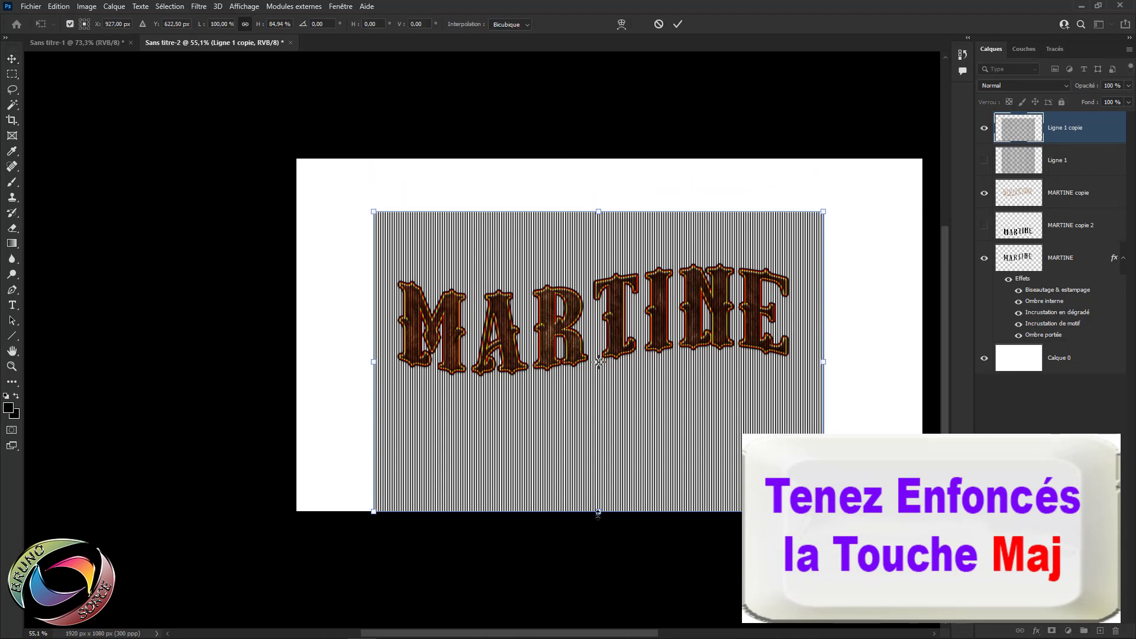
{"action": "left_click_drag", "start_coordinate": [598, 512], "coordinate": [598, 428]}
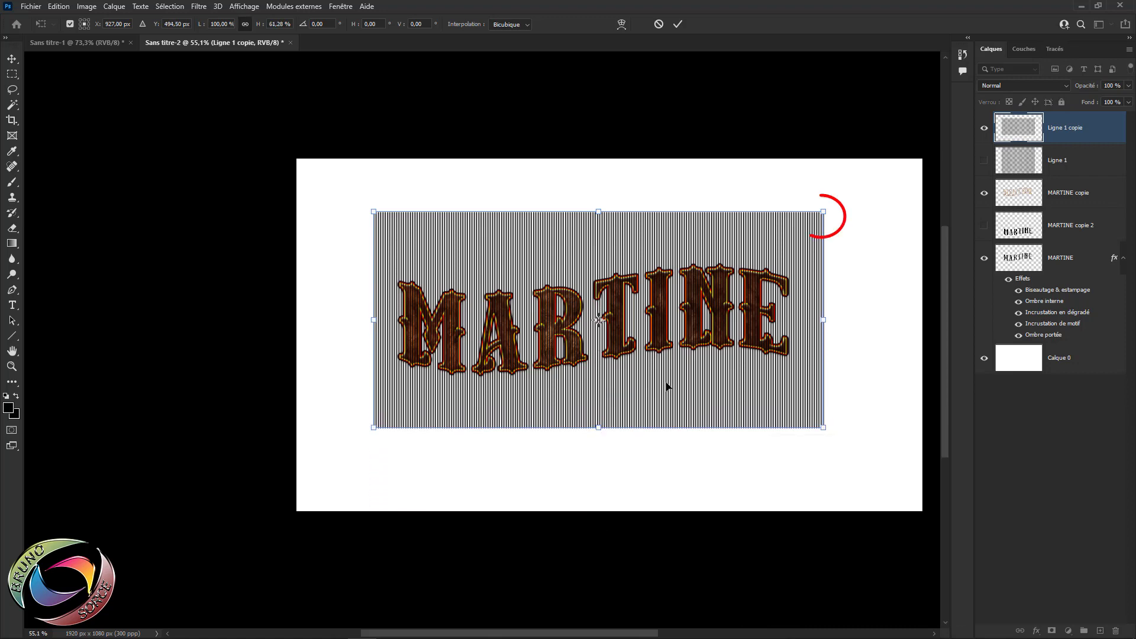
{"action": "left_click_drag", "start_coordinate": [833, 207], "coordinate": [806, 411]}
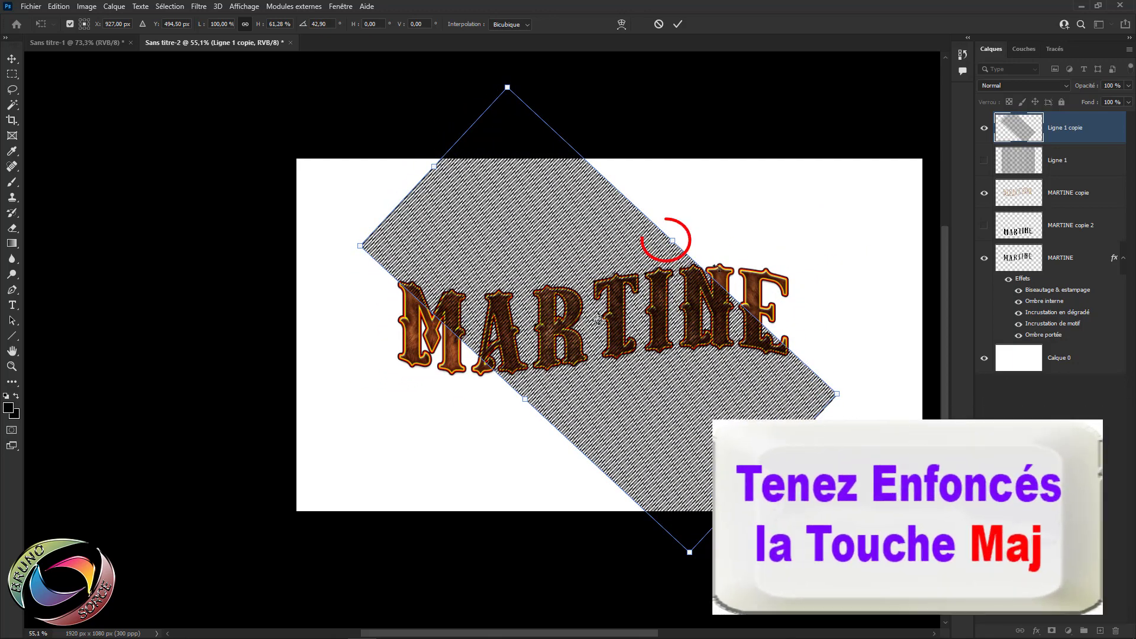
Widen the rotated stripes on both long sides to cover the whole word, shorten their two ends, and apply the transform
{"action": "left_click_drag", "start_coordinate": [673, 238], "coordinate": [716, 194]}
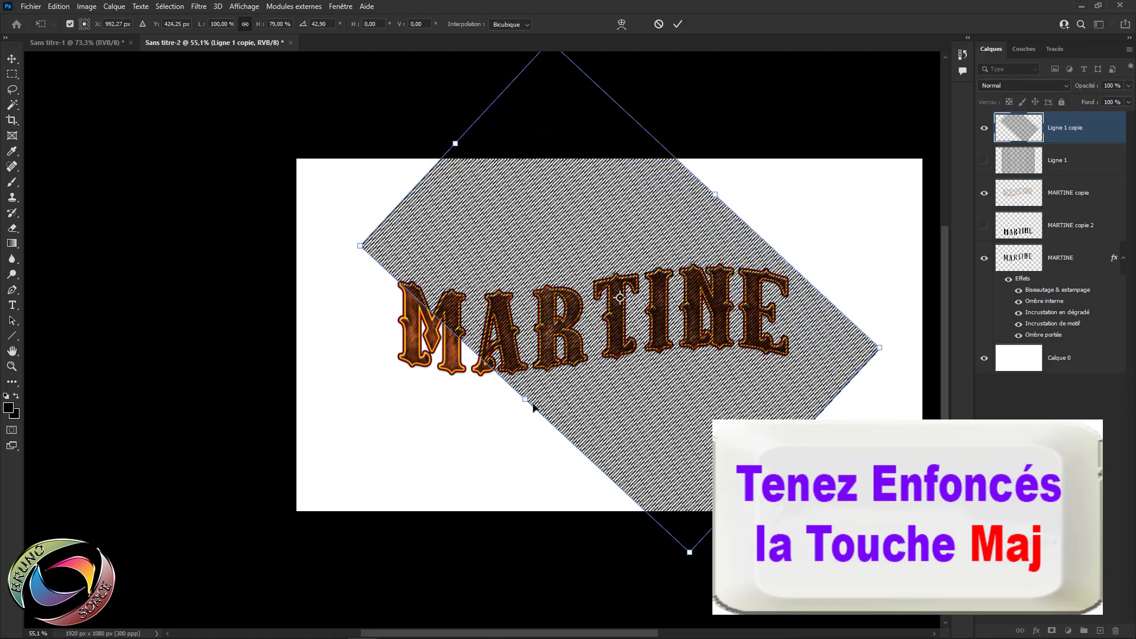
{"action": "left_click_drag", "start_coordinate": [526, 400], "coordinate": [467, 411]}
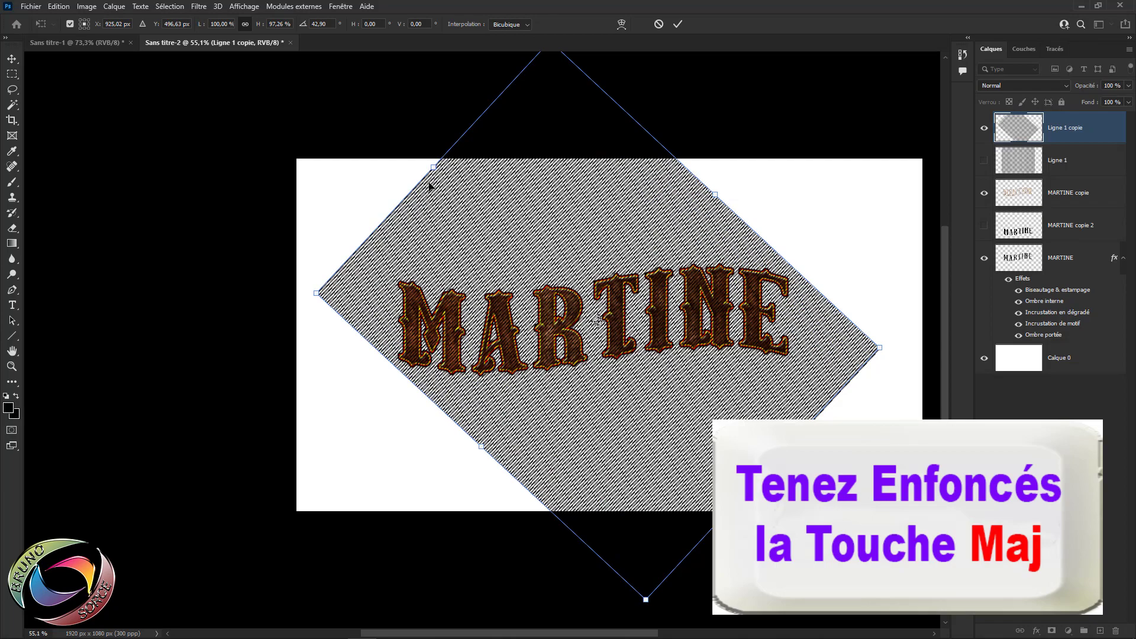
{"action": "left_click_drag", "start_coordinate": [434, 166], "coordinate": [459, 191]}
{"action": "left_click_drag", "start_coordinate": [763, 473], "coordinate": [729, 442]}
{"action": "key", "text": "Return"}
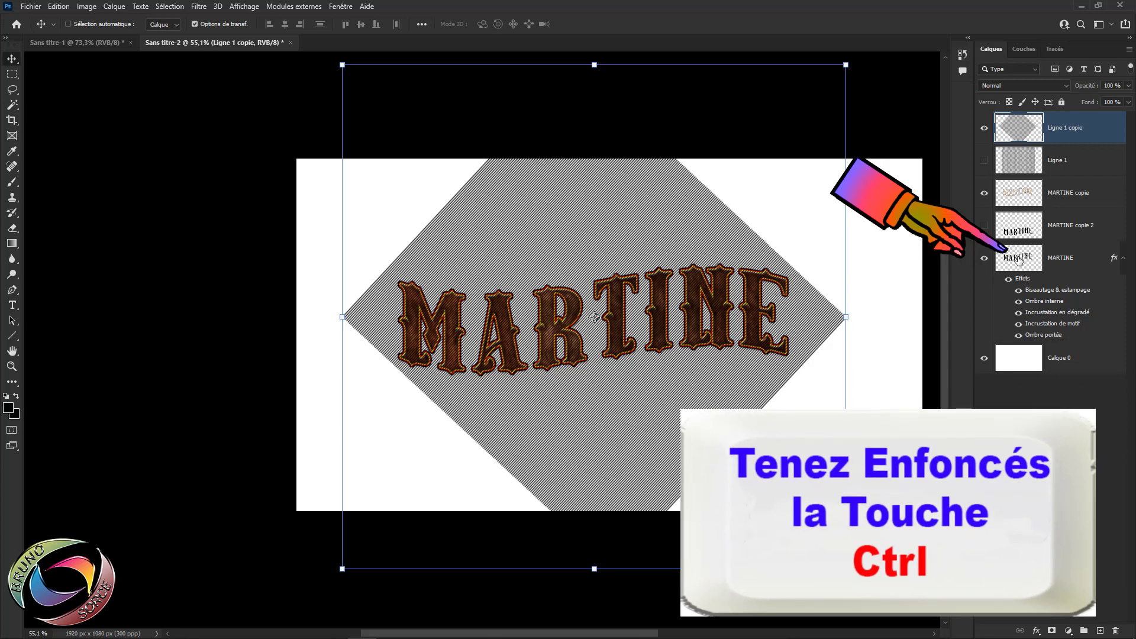
Delete the stripes outside the MARTINE layer's letter shapes on Ligne 1 copie using an inverted selection, and clear the selection
{"action": "left_click", "coordinate": [1019, 260], "text": "ctrl"}
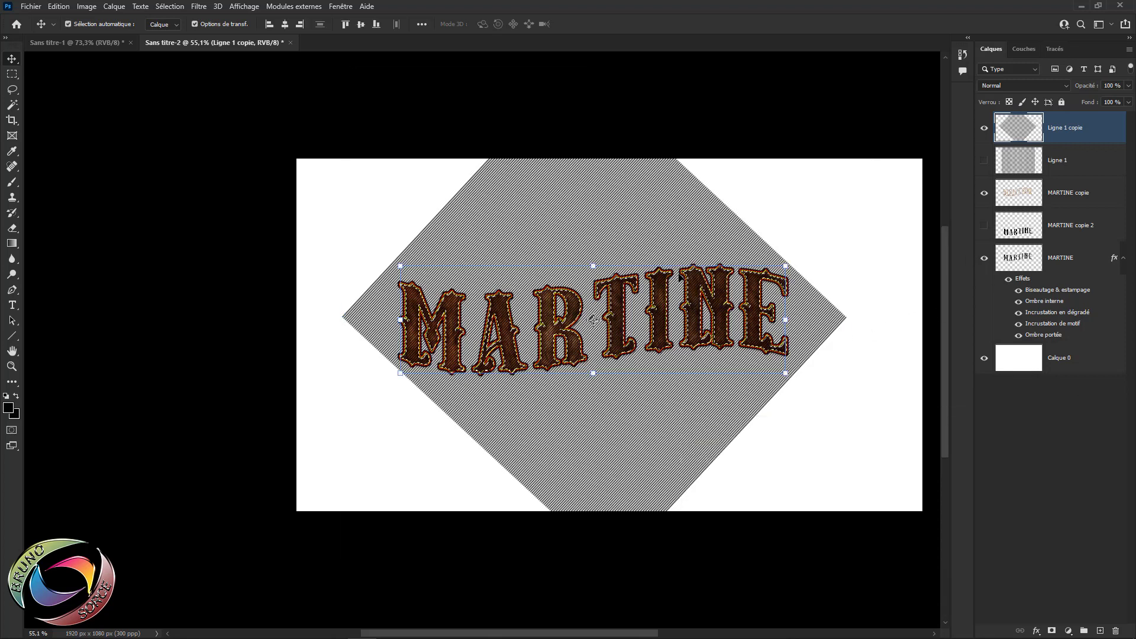
{"action": "scroll", "coordinate": [642, 290], "scroll_direction": "up", "scroll_amount": 7}
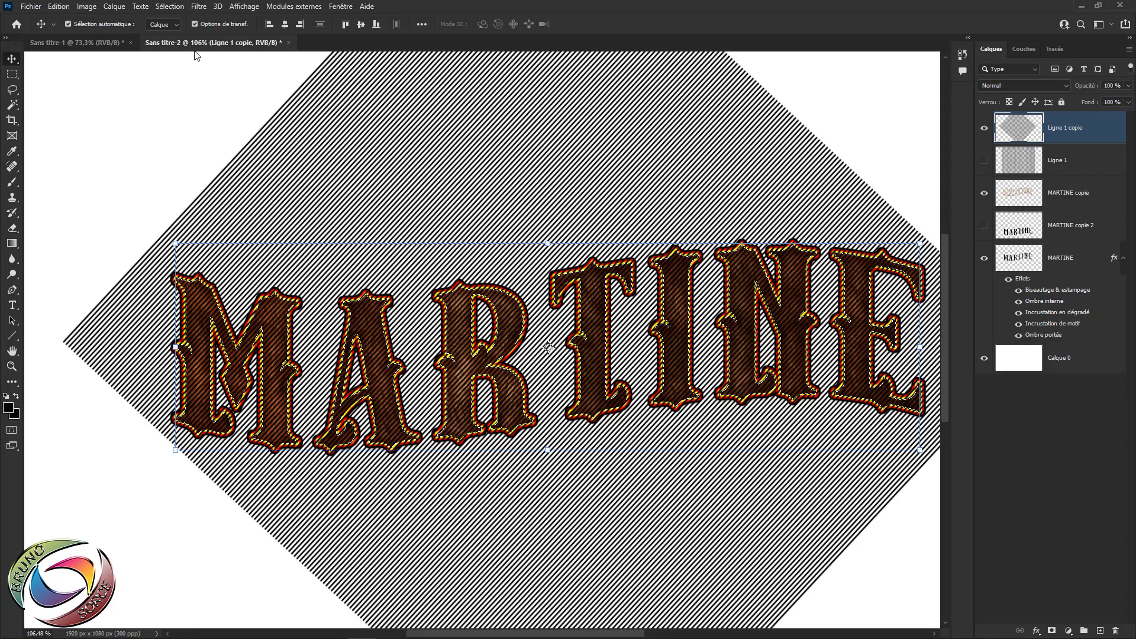
{"action": "left_click", "coordinate": [170, 6]}
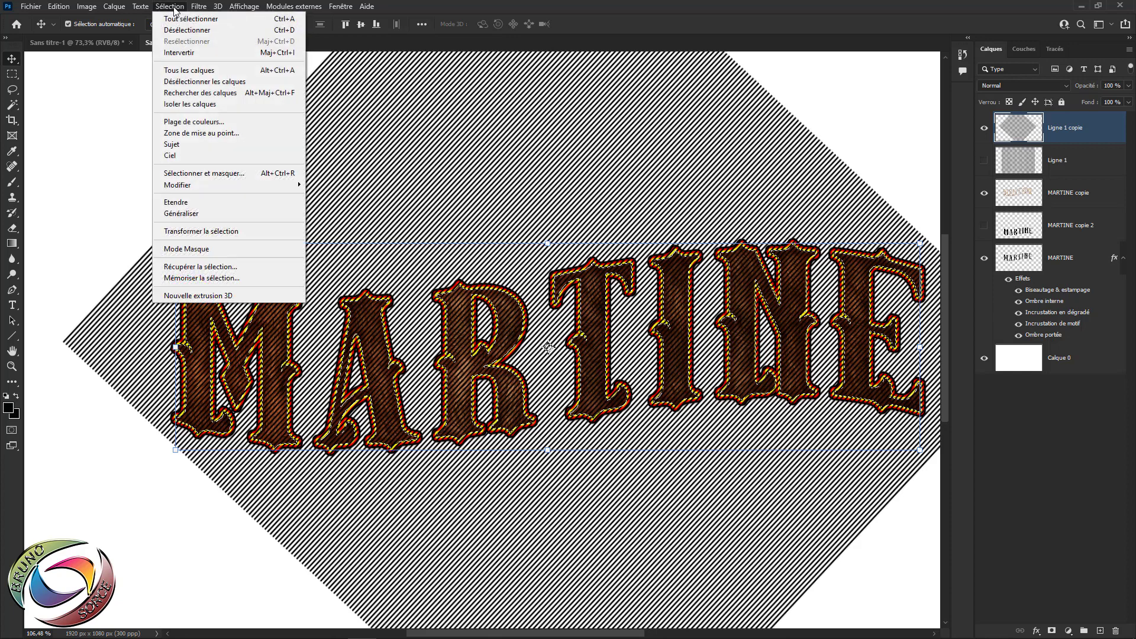
{"action": "left_click", "coordinate": [178, 52]}
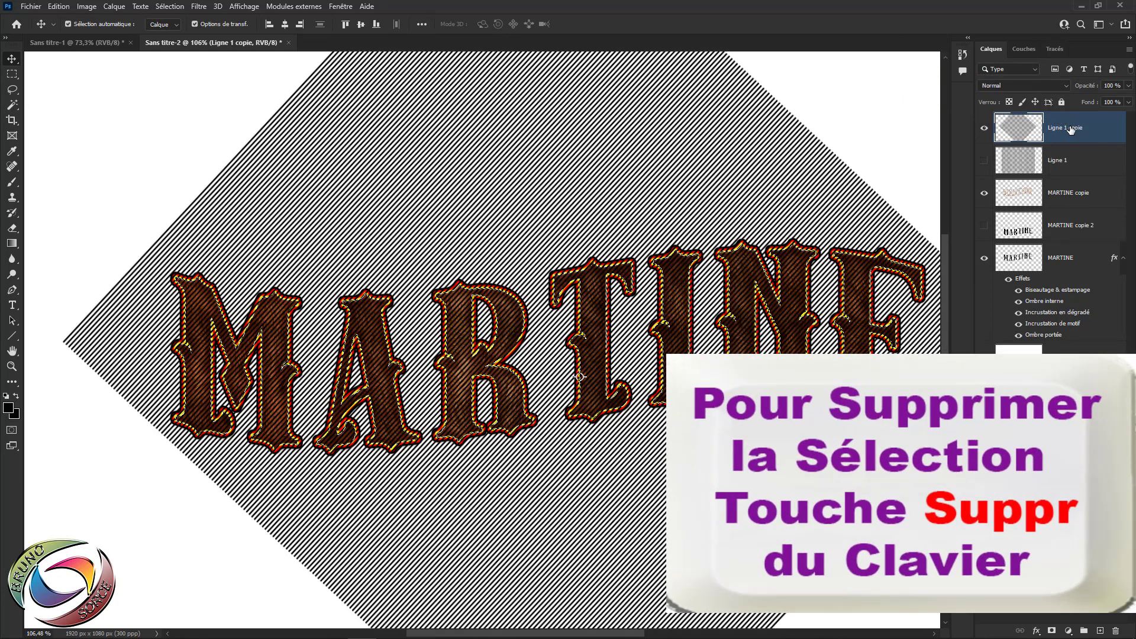
{"action": "key", "text": "Delete"}
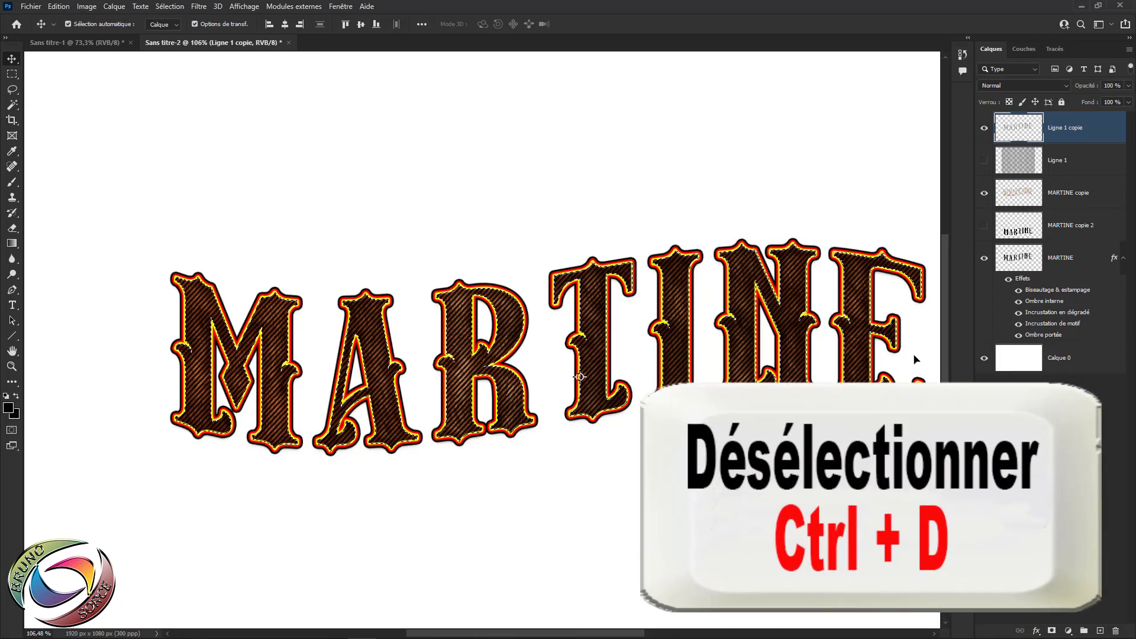
{"action": "key", "text": "ctrl+d"}
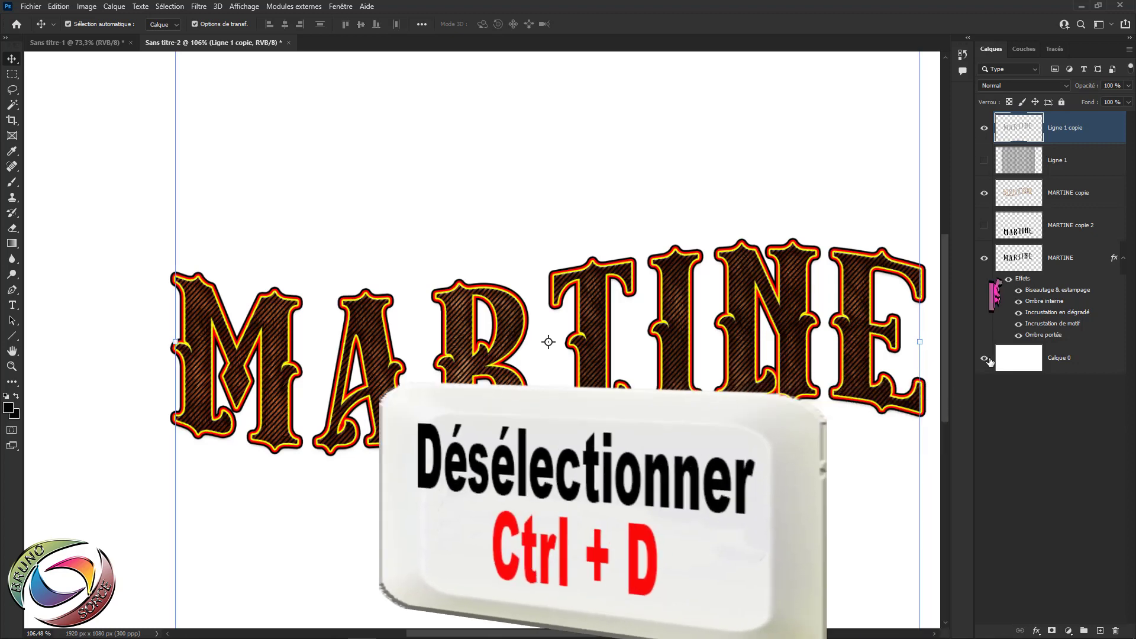
Hide the fur-filled MARTINE layer and move the striped letters below the outlined word
{"action": "left_click", "coordinate": [985, 259]}
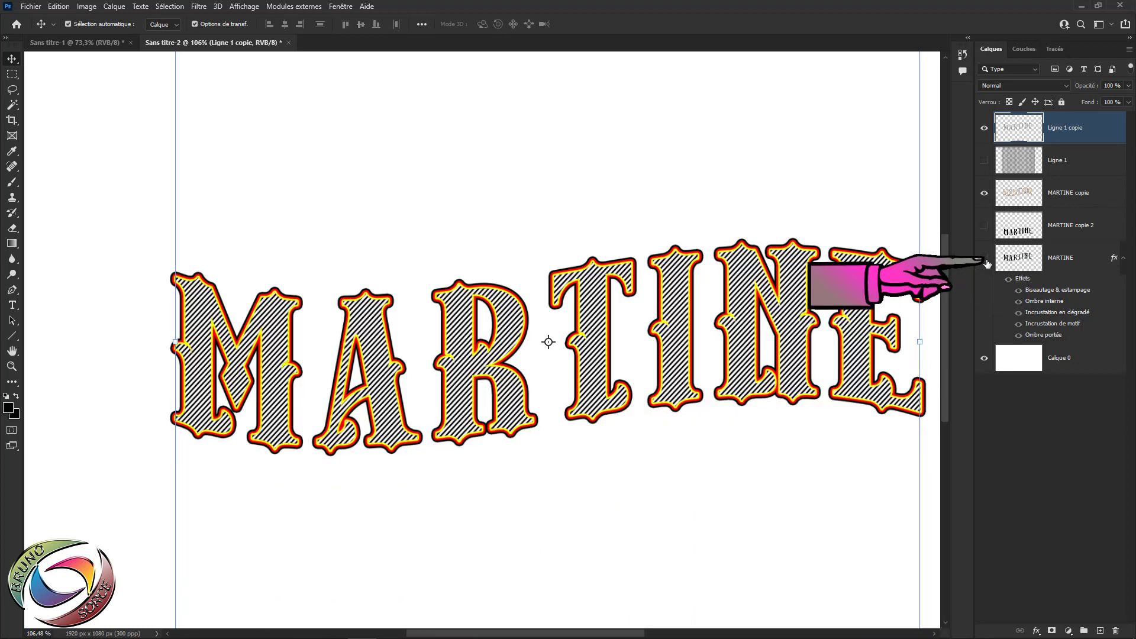
{"action": "scroll", "coordinate": [688, 405], "scroll_direction": "down", "scroll_amount": 3}
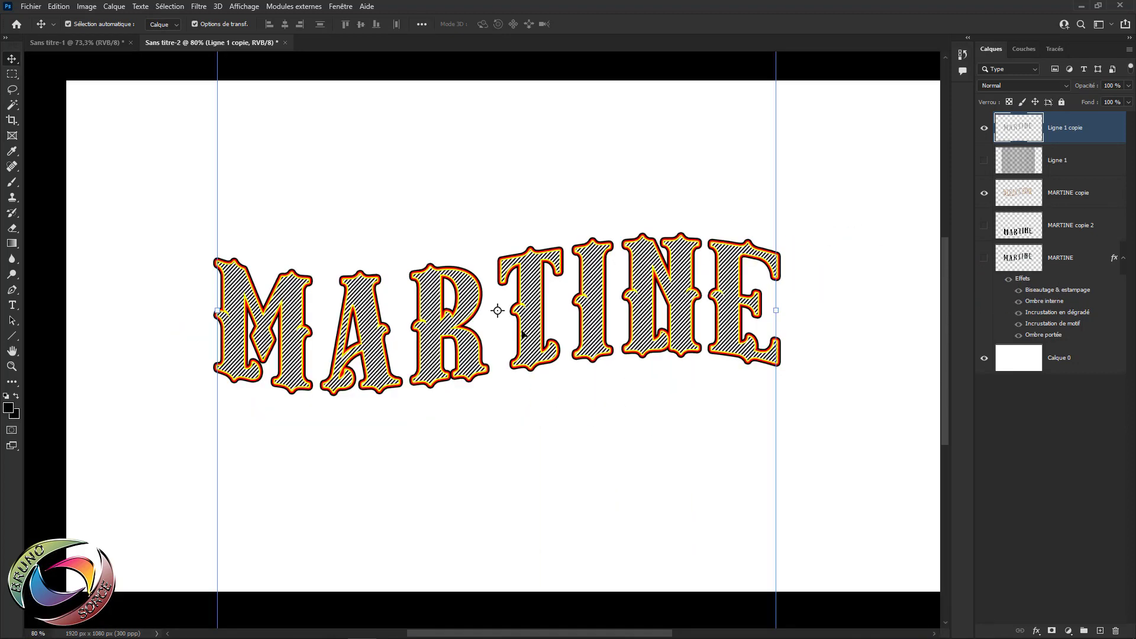
{"action": "left_click", "coordinate": [561, 439]}
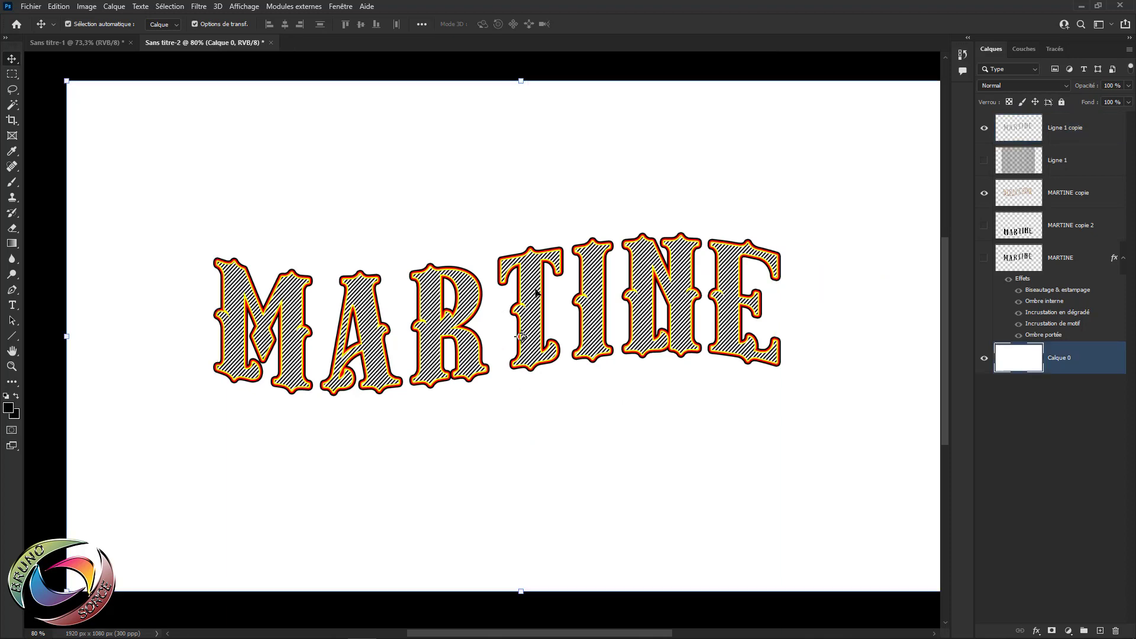
{"action": "scroll", "coordinate": [529, 282], "scroll_direction": "down", "scroll_amount": 1}
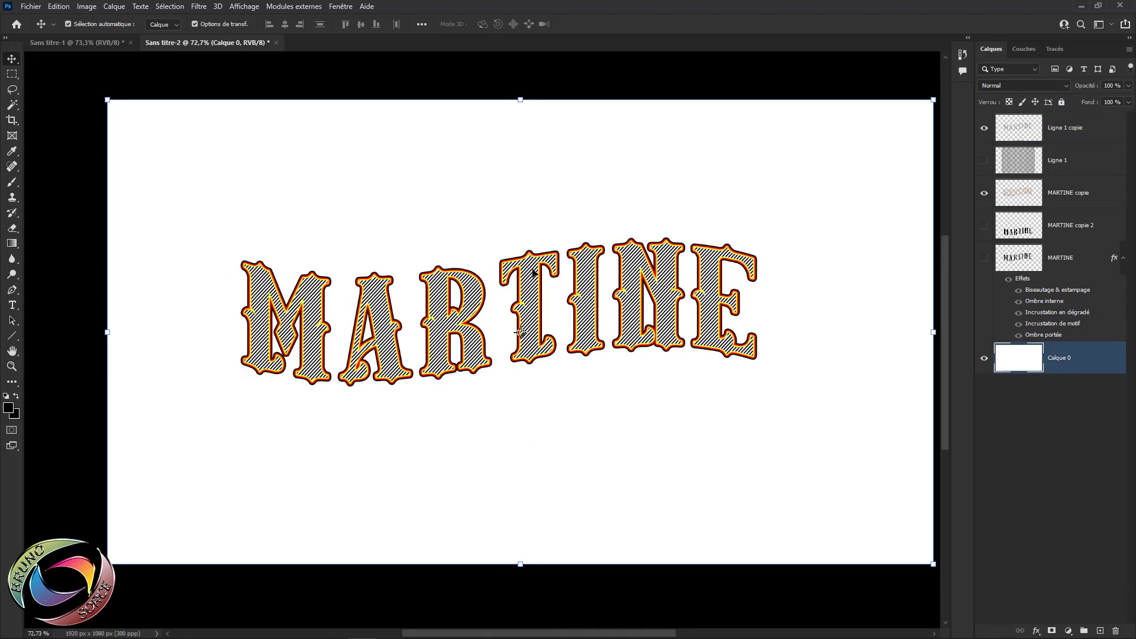
{"action": "left_click_drag", "start_coordinate": [532, 269], "coordinate": [536, 408]}
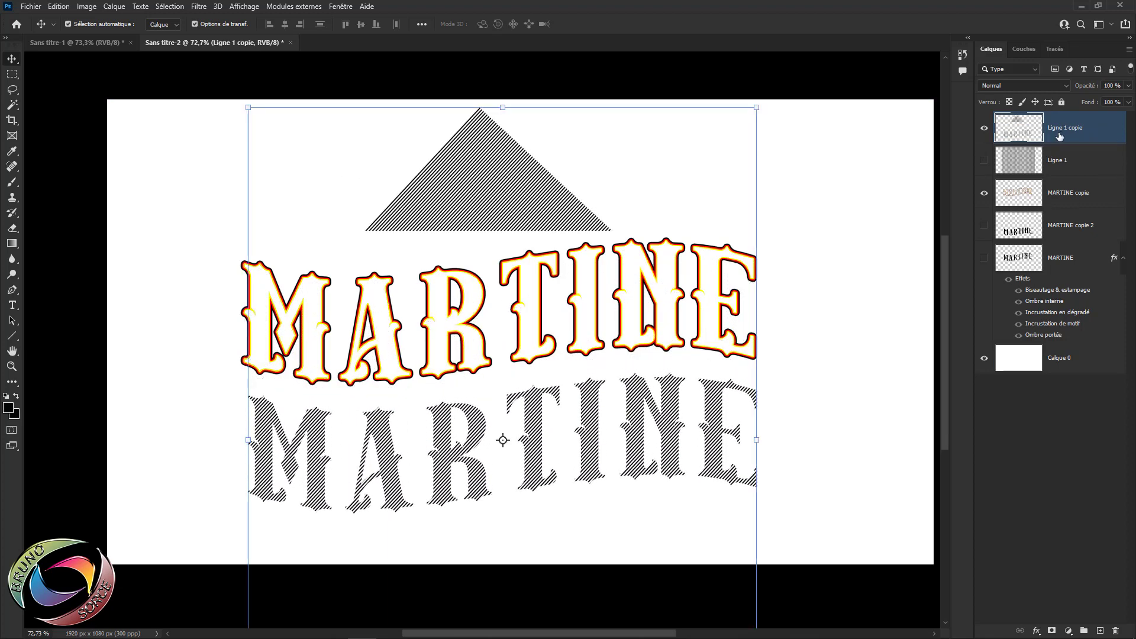
Erase the leftover striped triangle above the outlined word on the Ligne 1 copie layer with an enlarged Eraser
{"action": "left_click", "coordinate": [14, 230]}
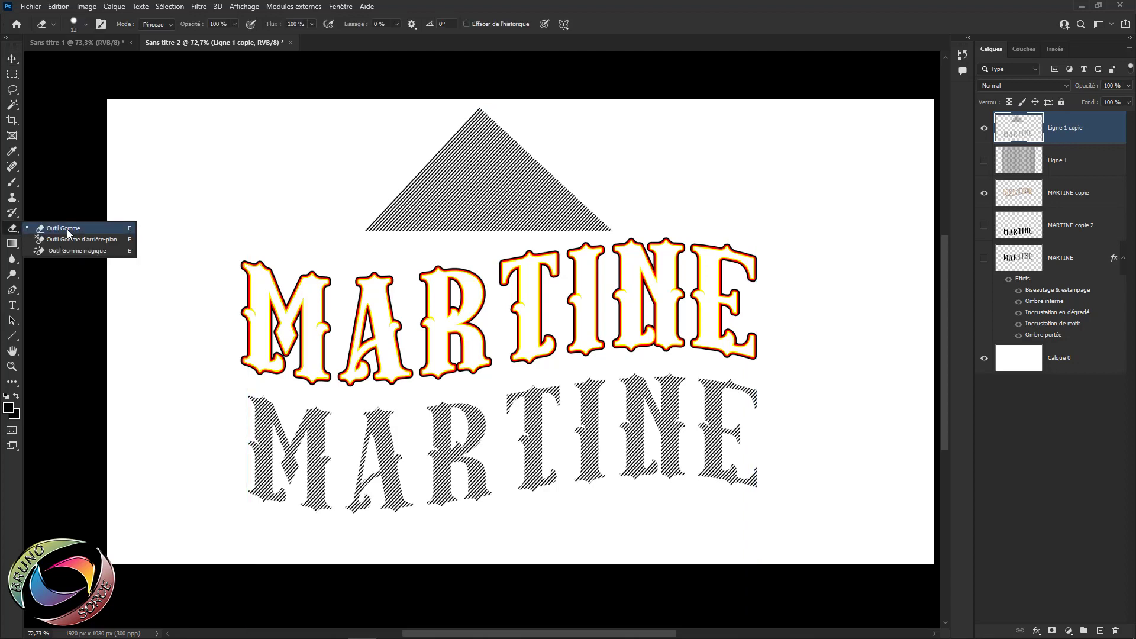
{"action": "left_click", "coordinate": [65, 229]}
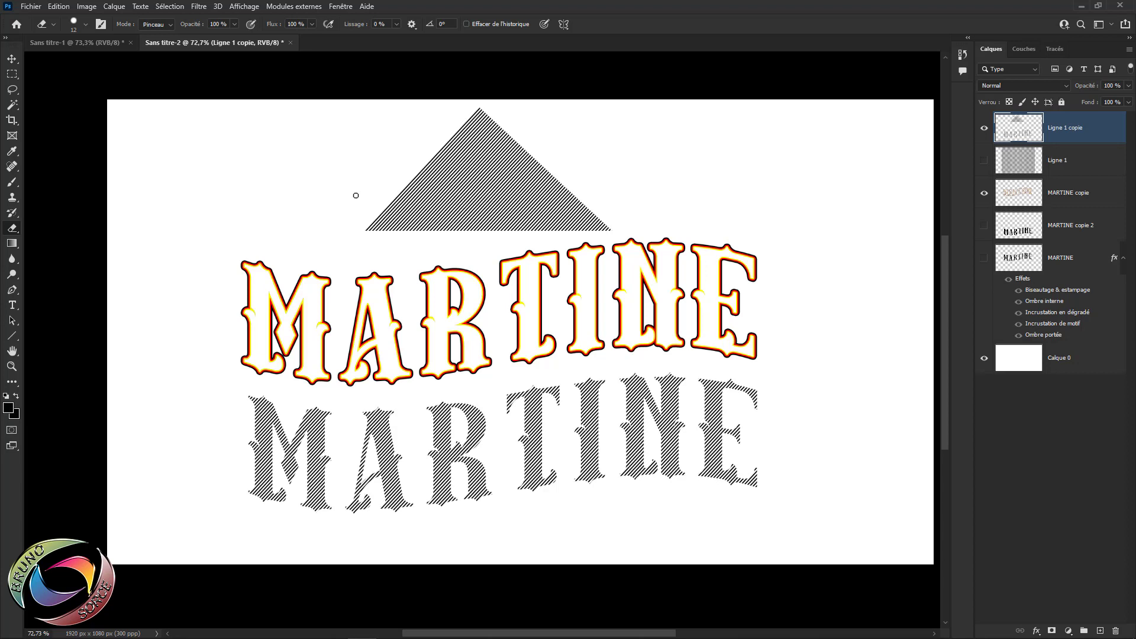
{"action": "mouse_move", "coordinate": [355, 195]}
{"action": "left_mouse_down"}
{"action": "mouse_move", "coordinate": [392, 202]}
{"action": "mouse_move", "coordinate": [418, 145]}
{"action": "mouse_move", "coordinate": [524, 132]}
{"action": "mouse_move", "coordinate": [335, 198]}
{"action": "mouse_move", "coordinate": [488, 217]}
{"action": "mouse_move", "coordinate": [629, 205]}
{"action": "mouse_move", "coordinate": [464, 178]}
{"action": "mouse_move", "coordinate": [448, 201]}
{"action": "mouse_move", "coordinate": [464, 194]}
{"action": "left_mouse_up"}
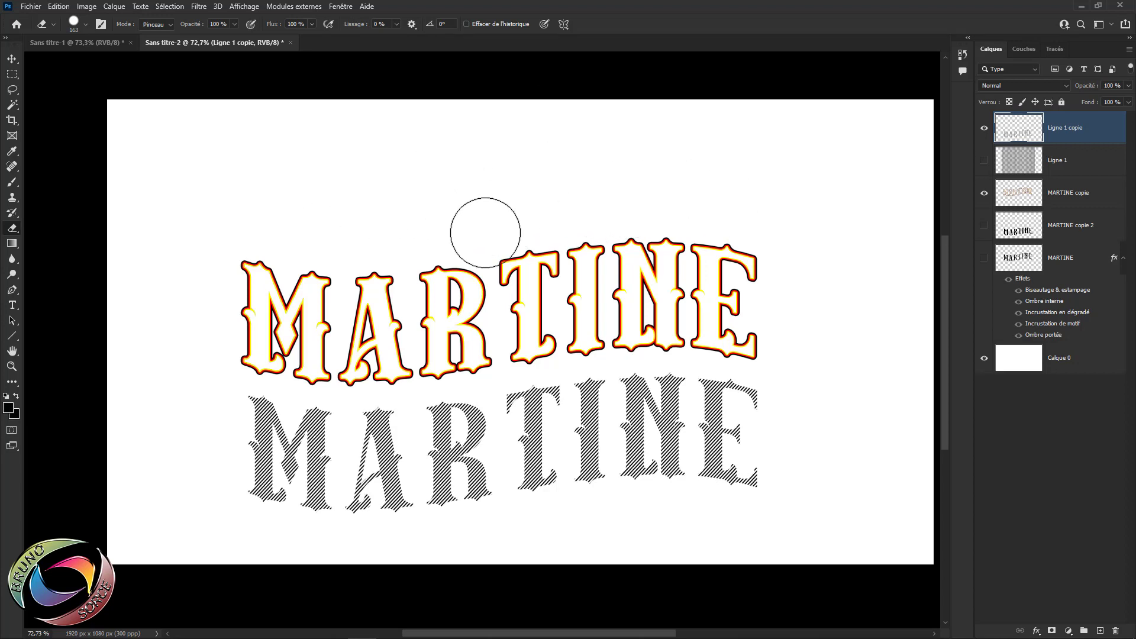
Raise the striped letters above the outlined word, erase the leftover striped triangle beneath them, and move the letters back below the word
{"action": "key", "text": "v"}
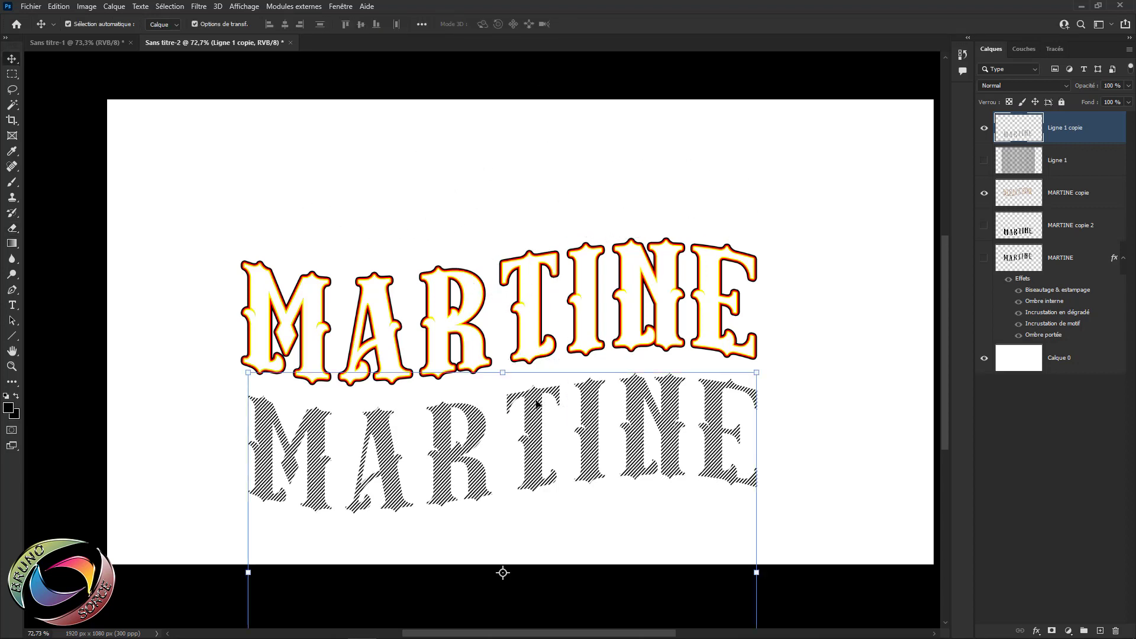
{"action": "left_click_drag", "start_coordinate": [540, 372], "coordinate": [587, 119]}
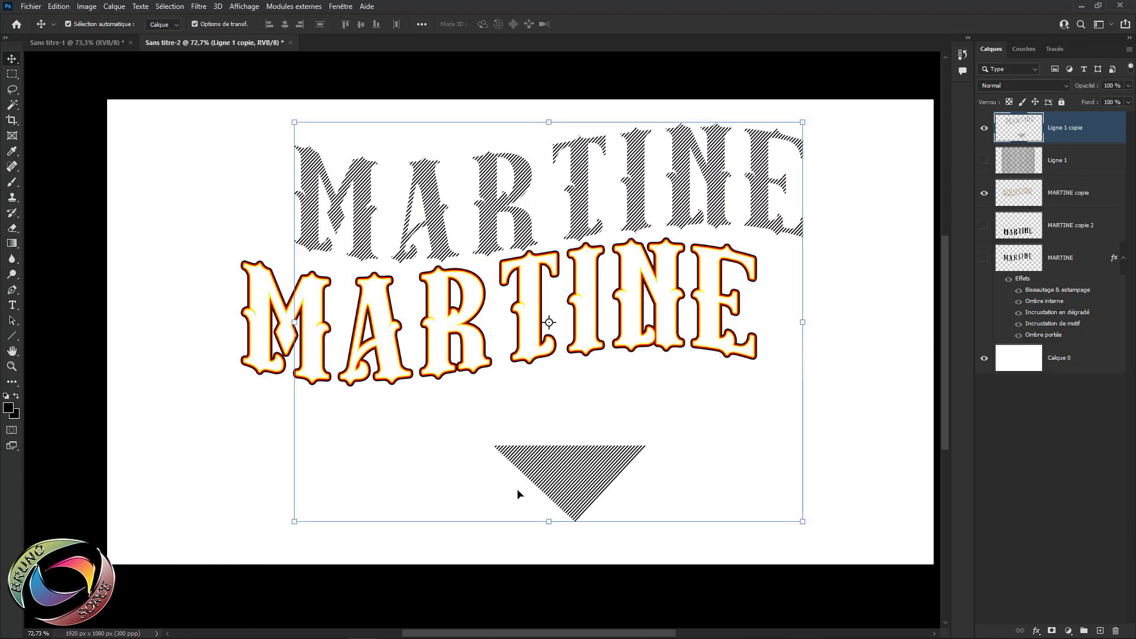
{"action": "key", "text": "e"}
{"action": "mouse_move", "coordinate": [563, 495]}
{"action": "left_mouse_down"}
{"action": "mouse_move", "coordinate": [644, 486]}
{"action": "mouse_move", "coordinate": [671, 453]}
{"action": "mouse_move", "coordinate": [485, 464]}
{"action": "mouse_move", "coordinate": [510, 478]}
{"action": "mouse_move", "coordinate": [724, 511]}
{"action": "left_mouse_up"}
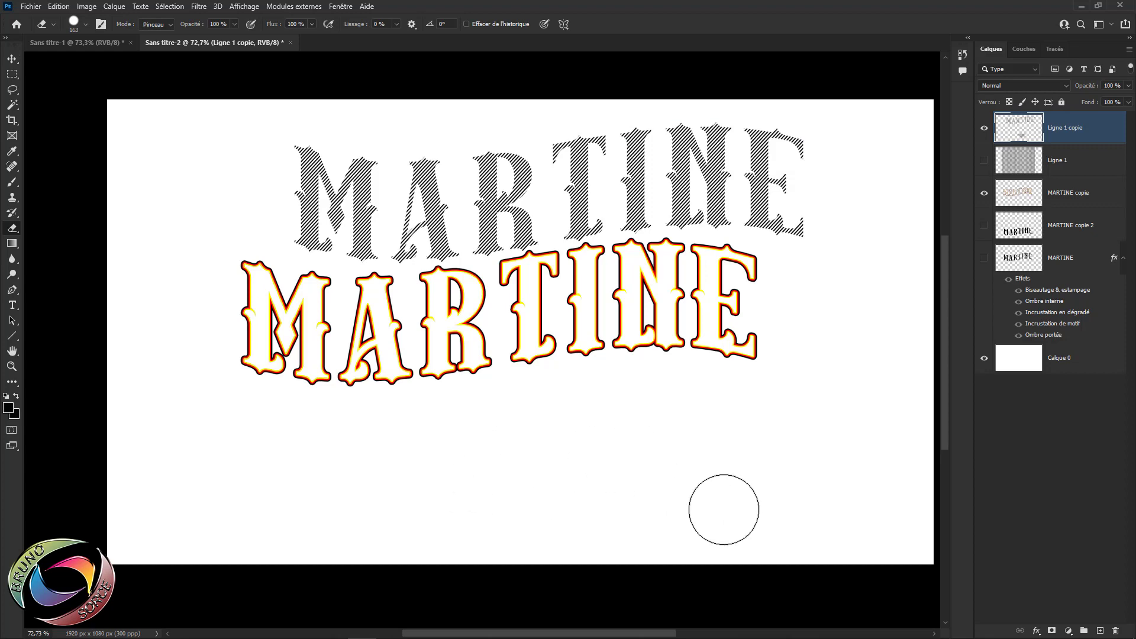
{"action": "left_click", "coordinate": [13, 58]}
{"action": "left_click_drag", "start_coordinate": [492, 198], "coordinate": [494, 442]}
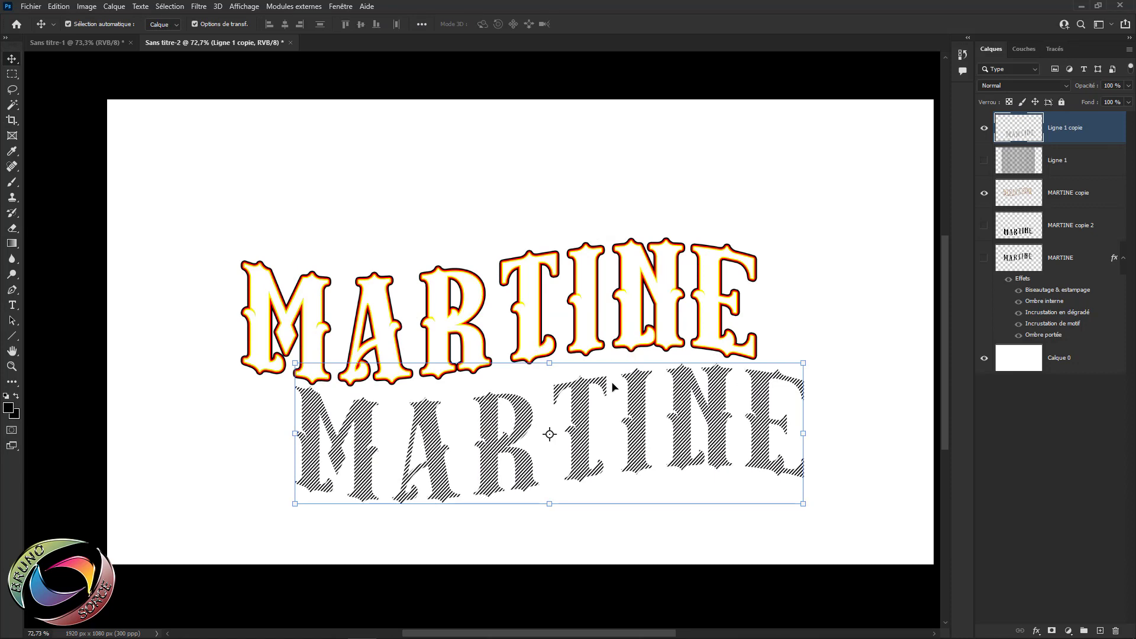
Show all effects in the layer style list for Ligne 1 copie and apply a blue (0600ff) Color Overlay to the striped letters
{"action": "scroll", "coordinate": [635, 409], "scroll_direction": "up", "scroll_amount": 3}
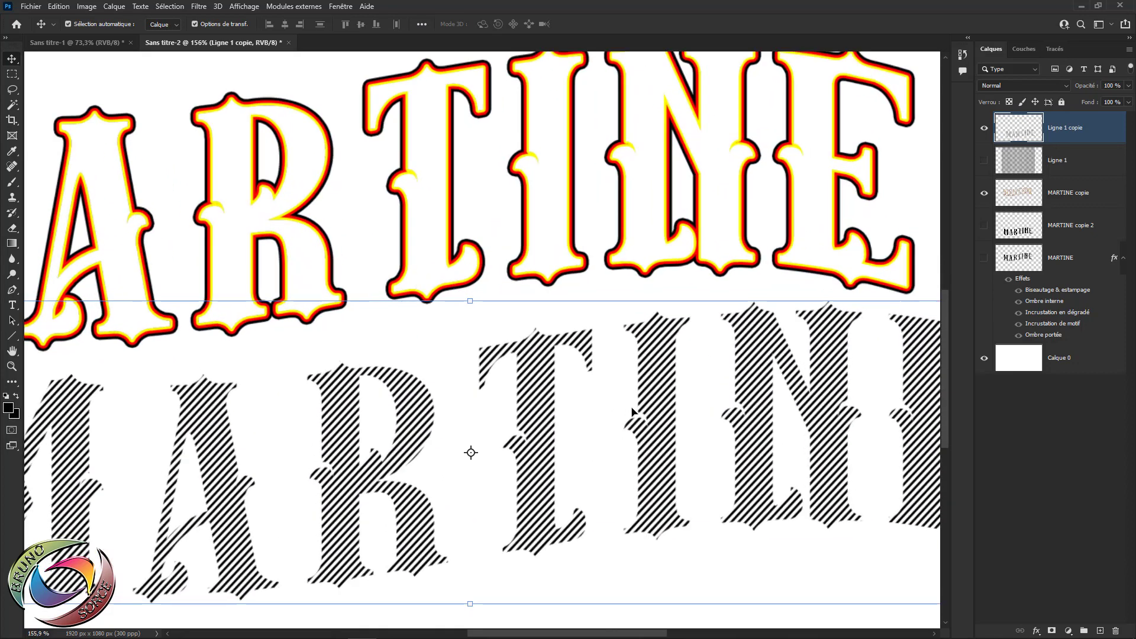
{"action": "scroll", "coordinate": [660, 412], "scroll_direction": "down", "scroll_amount": 3}
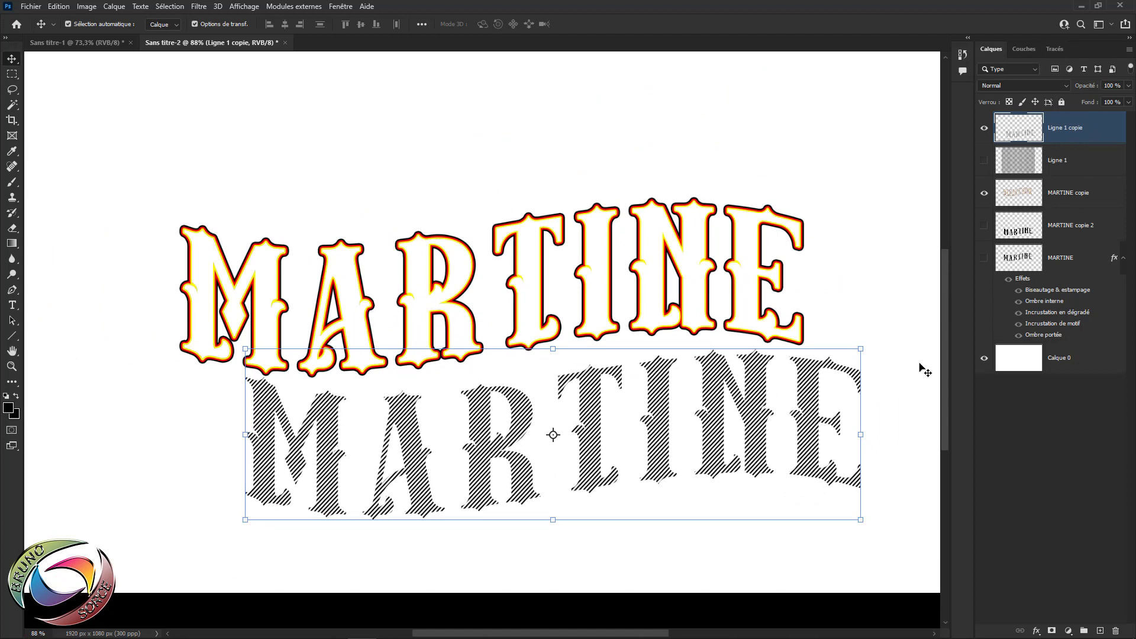
{"action": "double_click", "coordinate": [1101, 135]}
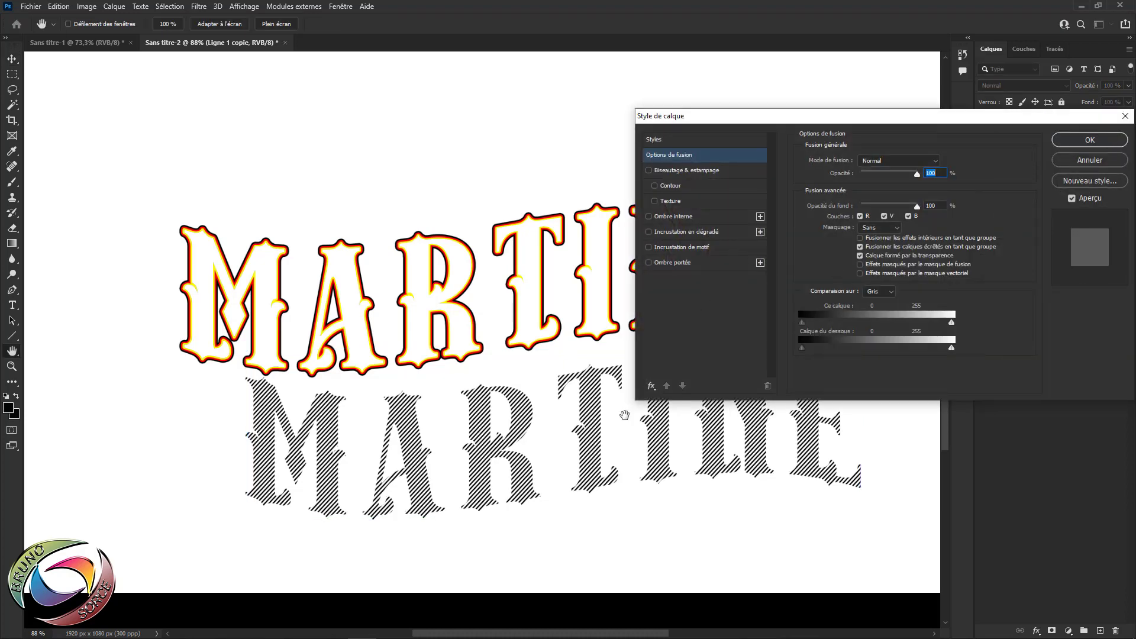
{"action": "left_click", "coordinate": [652, 386]}
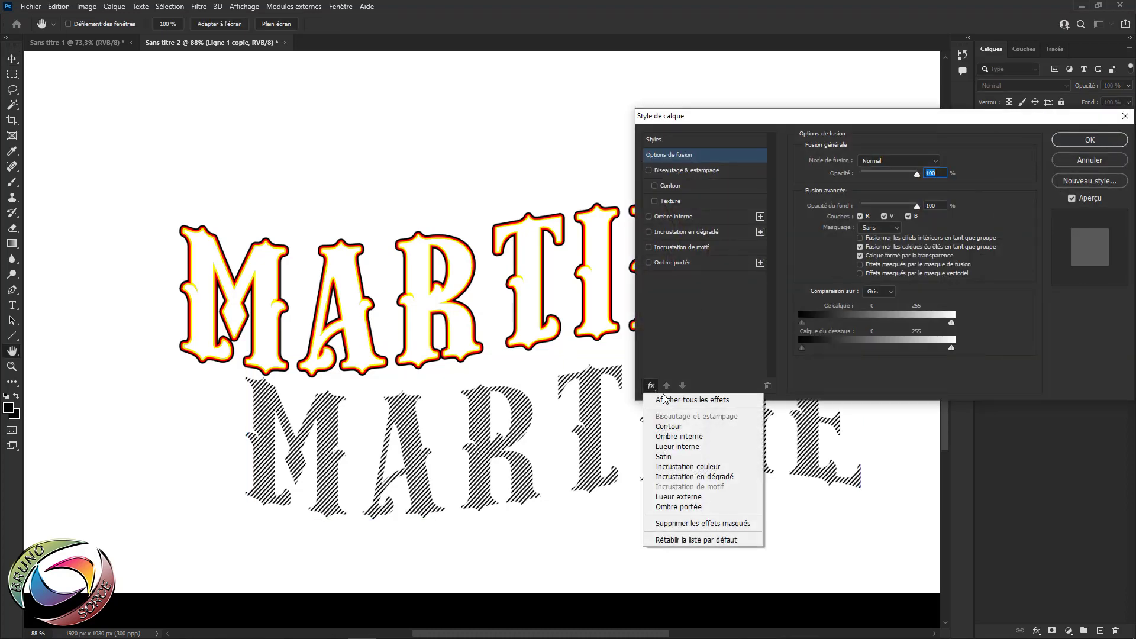
{"action": "left_click", "coordinate": [664, 399]}
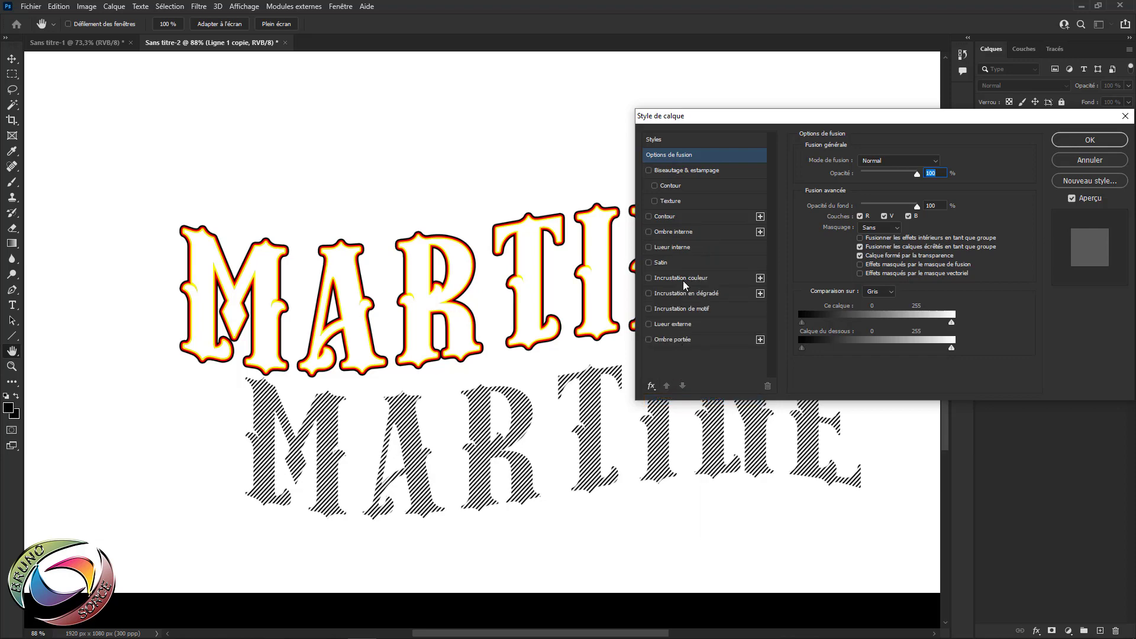
{"action": "left_click", "coordinate": [684, 278]}
{"action": "left_click", "coordinate": [947, 162]}
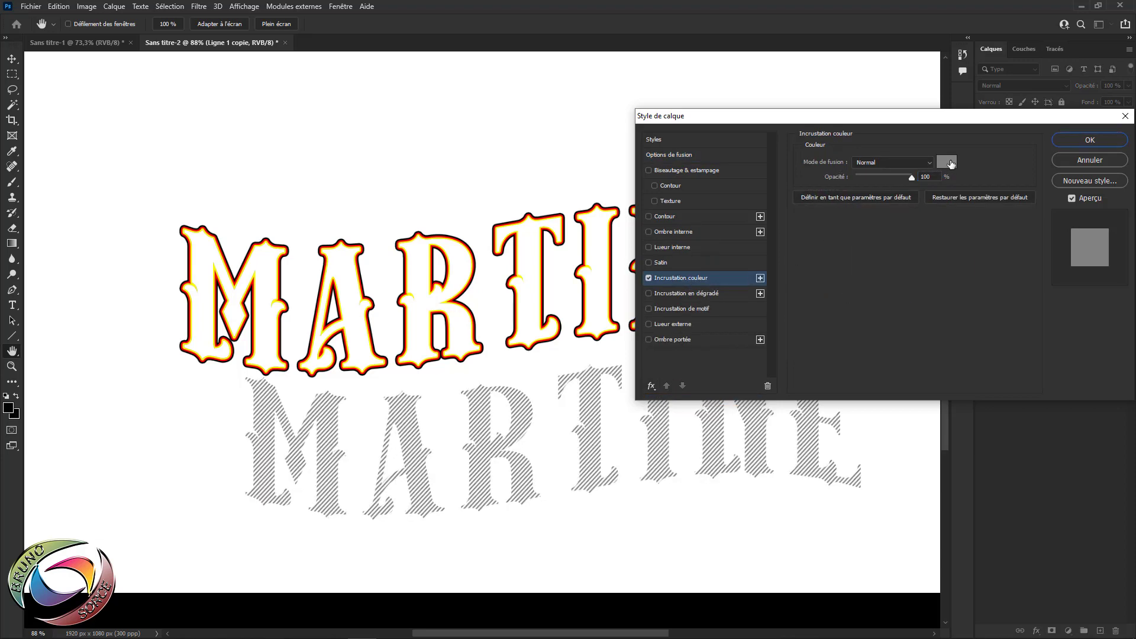
{"action": "left_click_drag", "start_coordinate": [881, 188], "coordinate": [887, 179]}
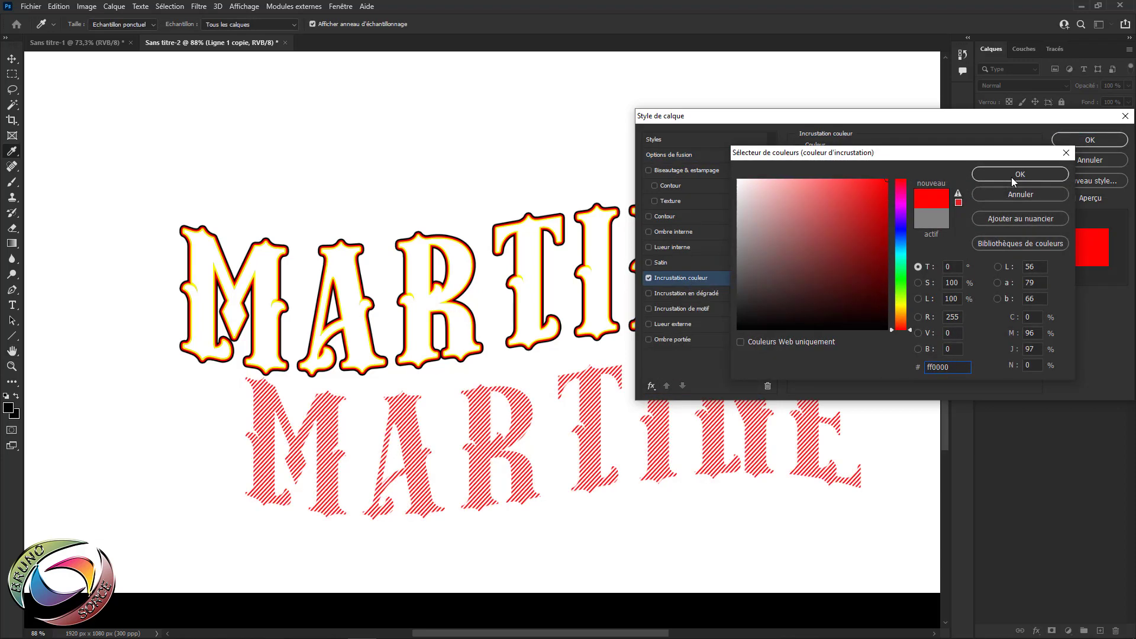
{"action": "left_click", "coordinate": [906, 279]}
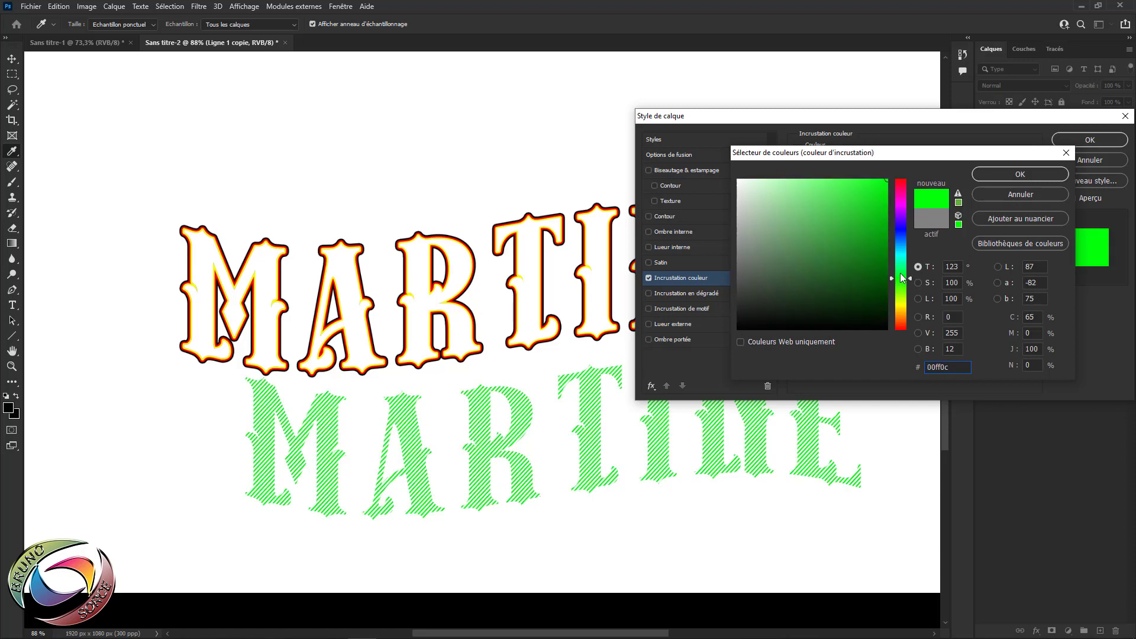
{"action": "left_click", "coordinate": [899, 228]}
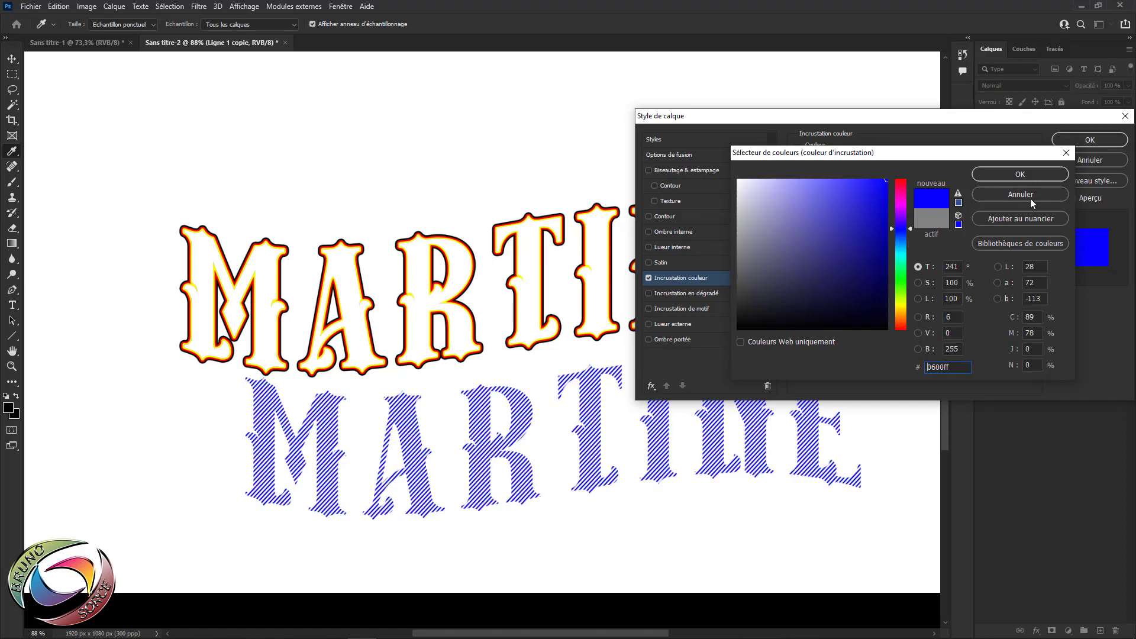
{"action": "left_click", "coordinate": [1027, 175]}
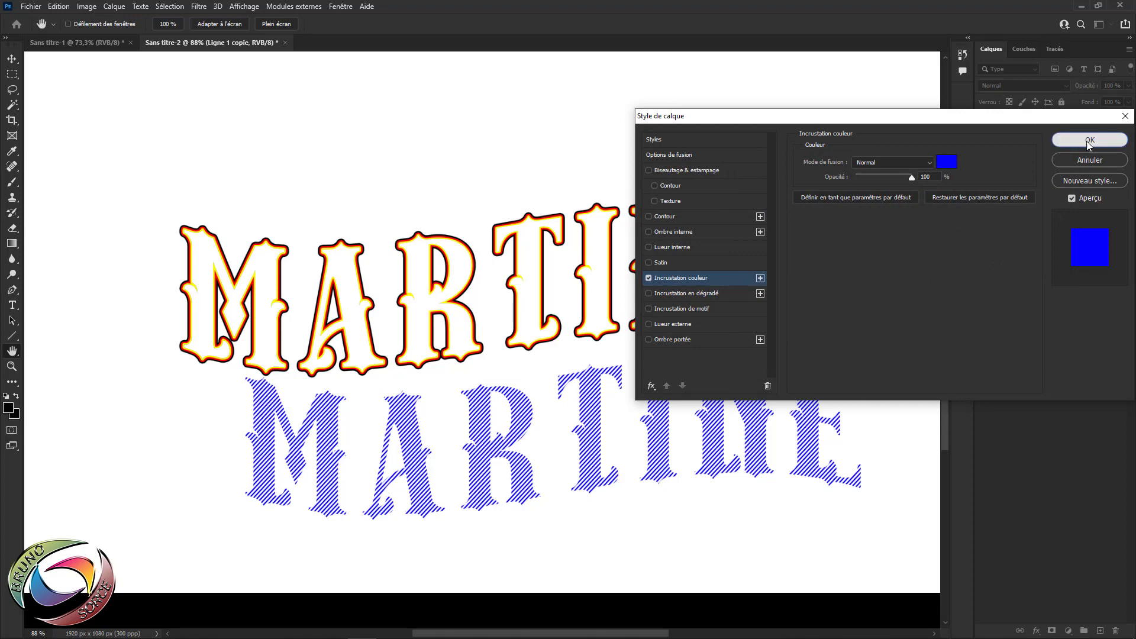
{"action": "left_click", "coordinate": [1090, 141]}
Move the blue striped letters into the outlined word and check the result with the white Calque 0 background hidden
{"action": "mouse_move", "coordinate": [663, 391]}
{"action": "left_mouse_down"}
{"action": "mouse_move", "coordinate": [579, 399]}
{"action": "mouse_move", "coordinate": [621, 321]}
{"action": "mouse_move", "coordinate": [588, 255]}
{"action": "mouse_move", "coordinate": [600, 242]}
{"action": "left_mouse_up"}
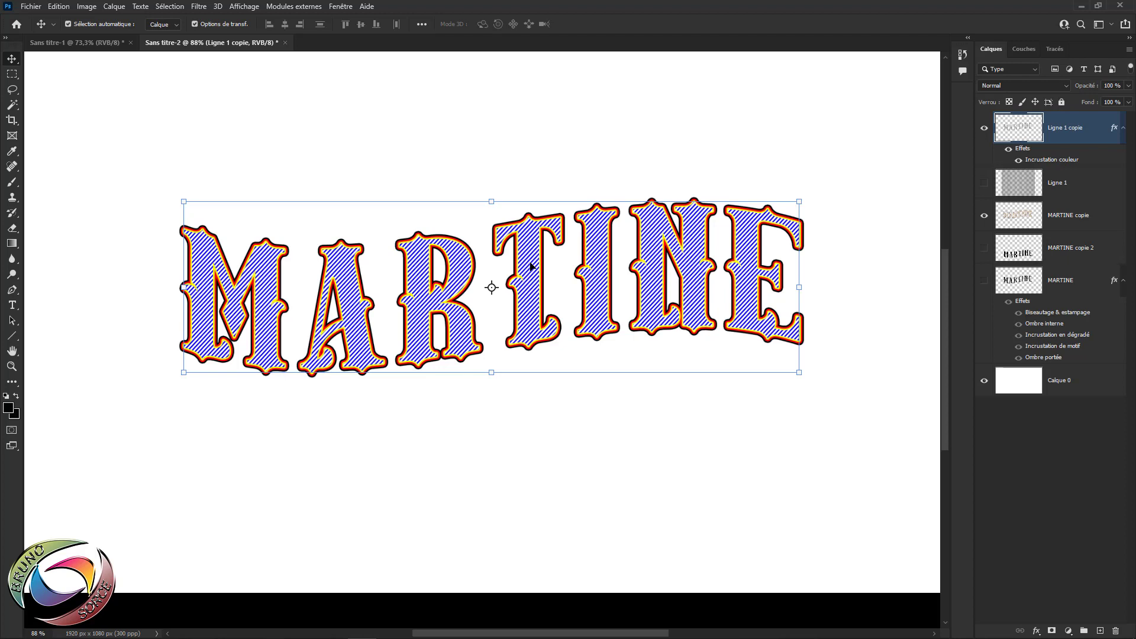
{"action": "left_click", "coordinate": [984, 381]}
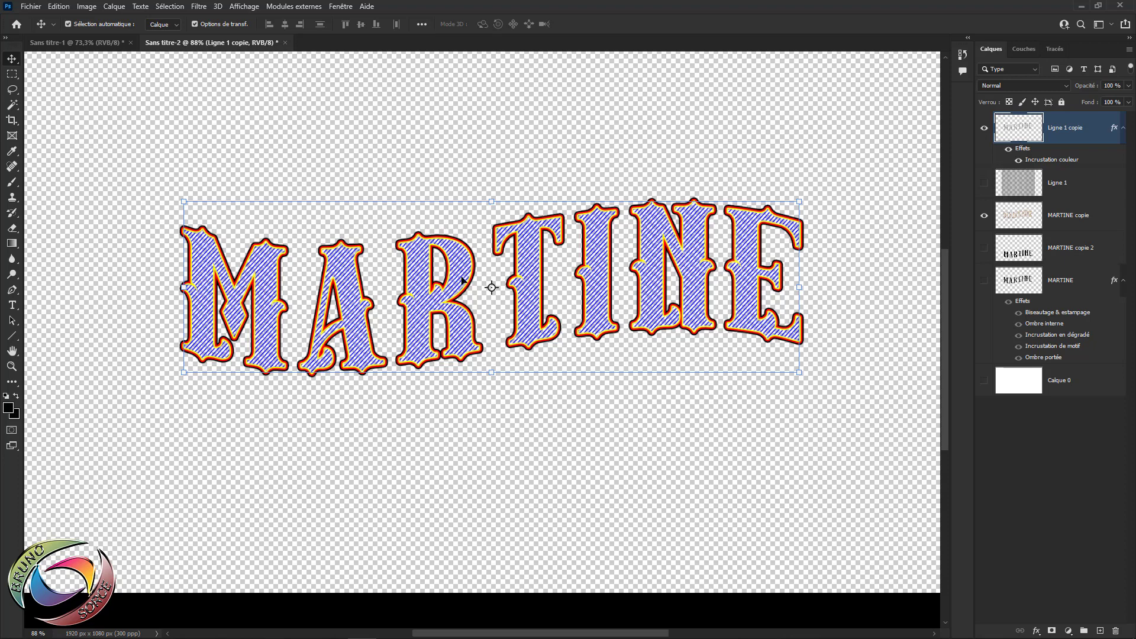
{"action": "scroll", "coordinate": [463, 278], "scroll_direction": "up", "scroll_amount": 2}
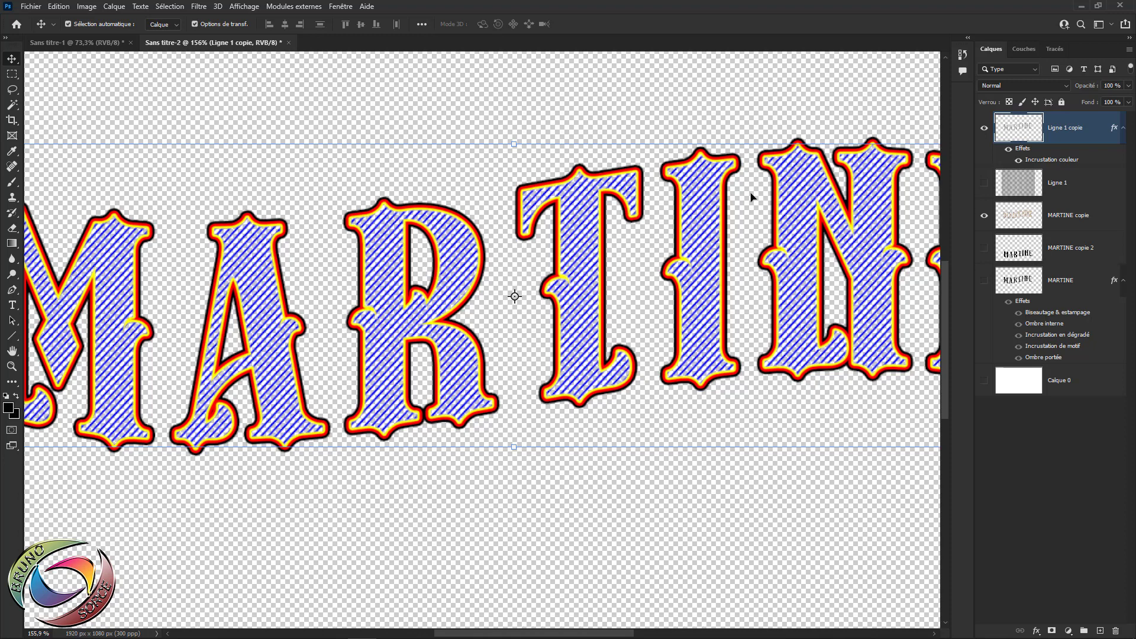
{"action": "scroll", "coordinate": [643, 311], "scroll_direction": "down", "scroll_amount": 7}
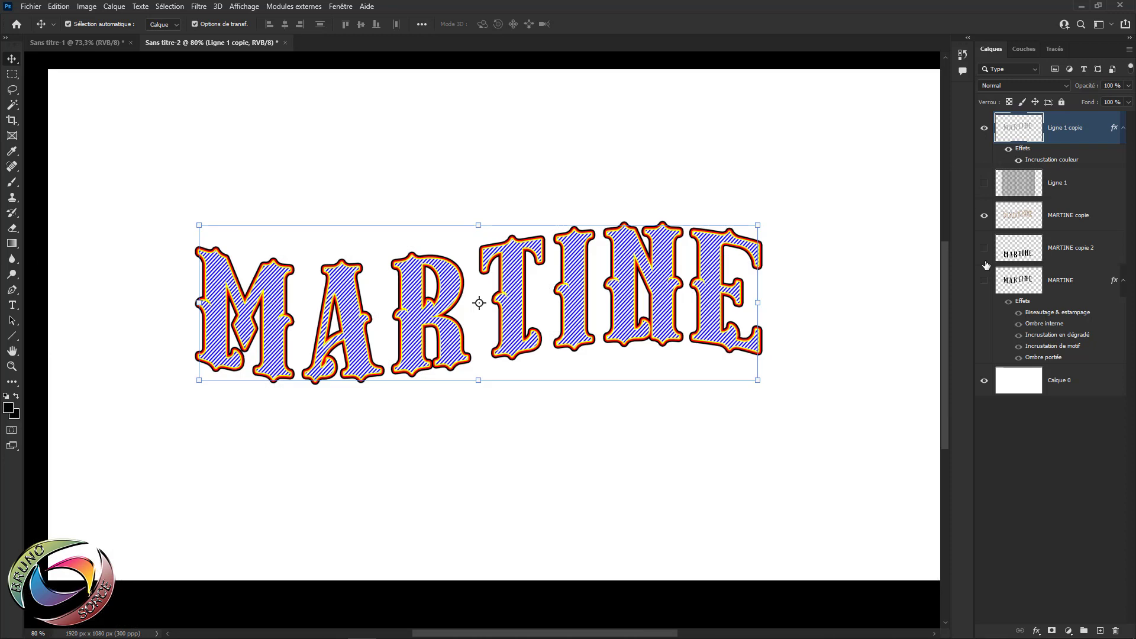
Show the black MARTINE copie 2 letters, place them inside the outlined word, and give them an orange (ff9805) Color Overlay
{"action": "left_click", "coordinate": [983, 254]}
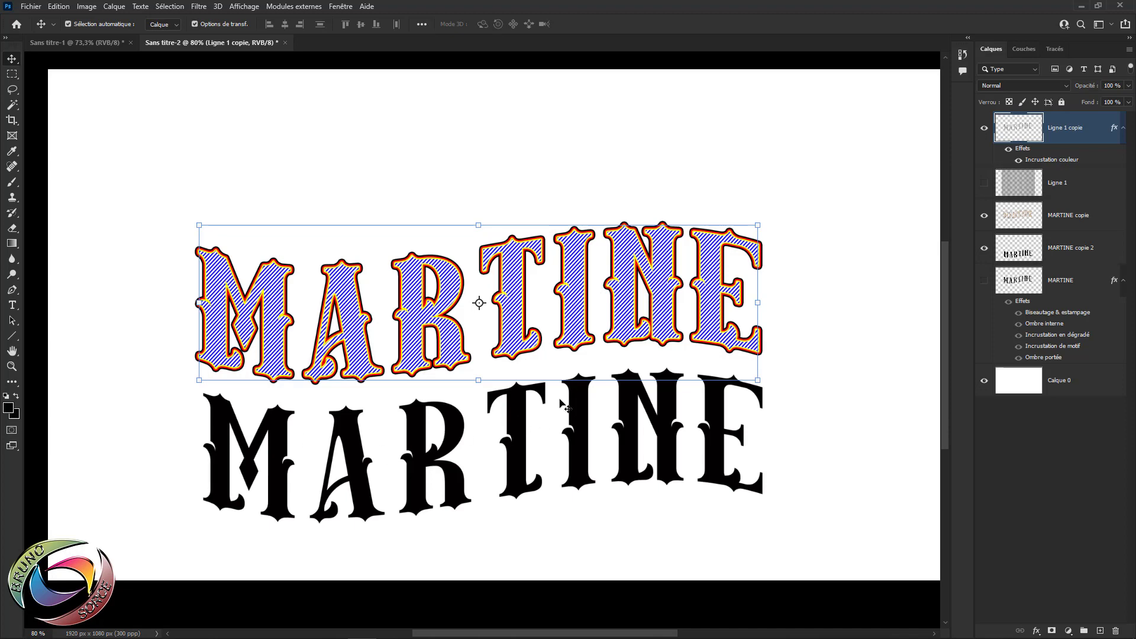
{"action": "left_click_drag", "start_coordinate": [573, 400], "coordinate": [568, 266]}
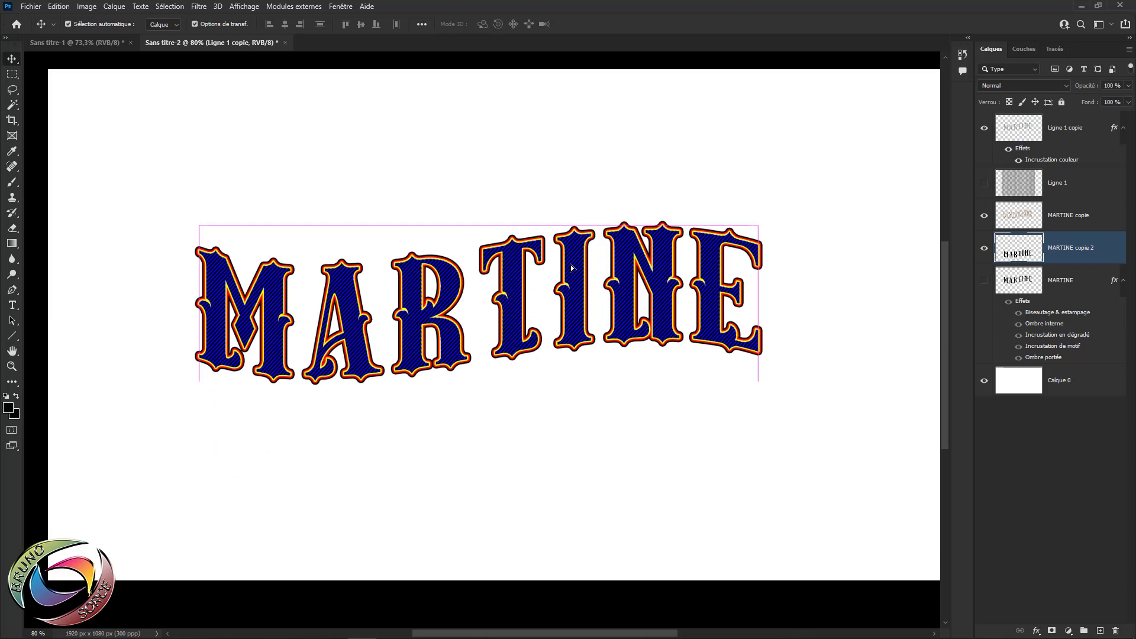
{"action": "double_click", "coordinate": [1109, 249]}
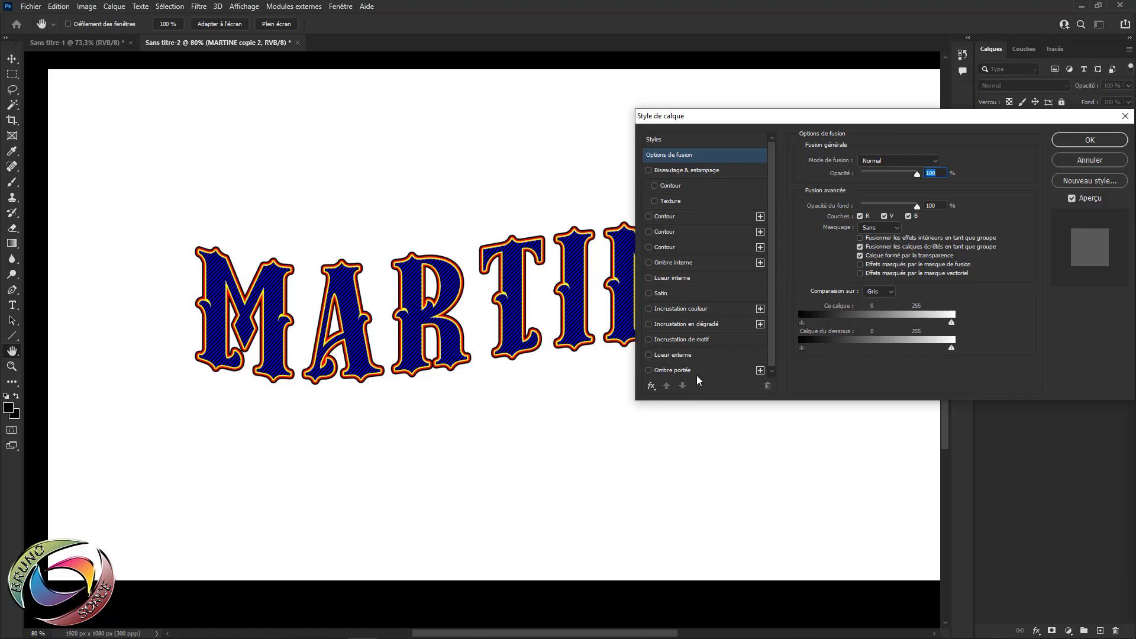
{"action": "left_click", "coordinate": [696, 308]}
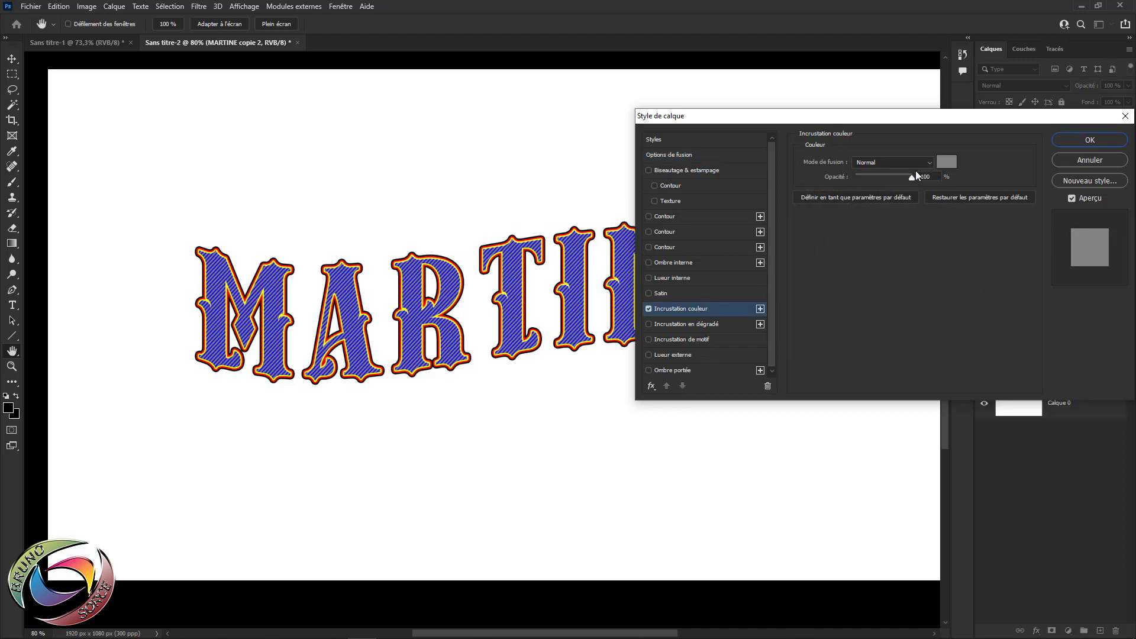
{"action": "left_click", "coordinate": [942, 167]}
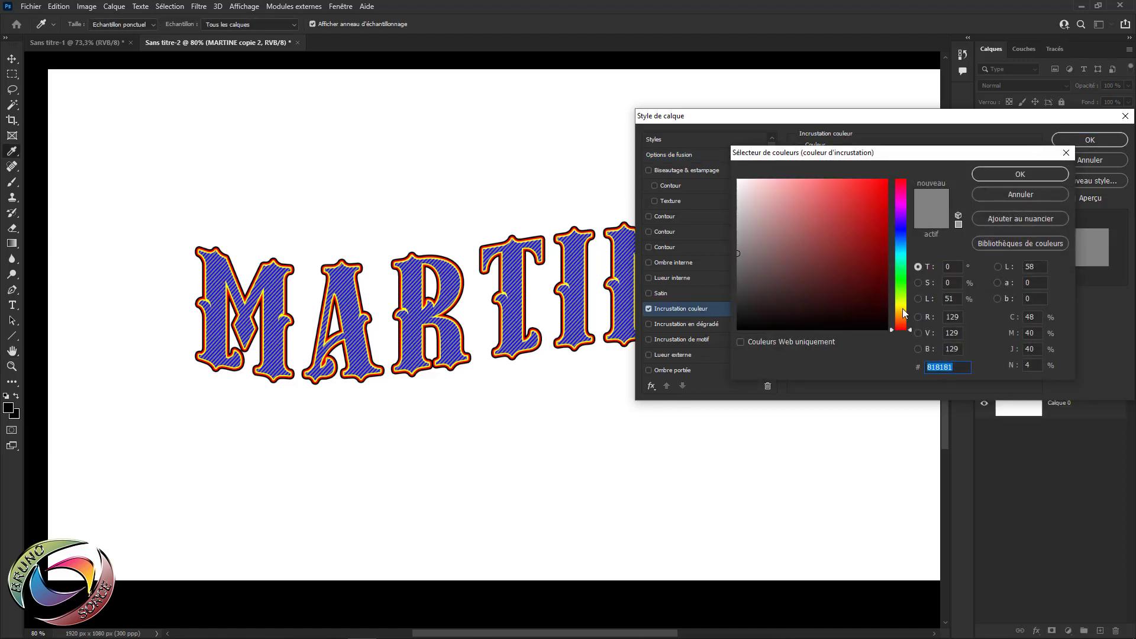
{"action": "left_click_drag", "start_coordinate": [903, 309], "coordinate": [903, 315]}
{"action": "left_click_drag", "start_coordinate": [870, 196], "coordinate": [901, 173]}
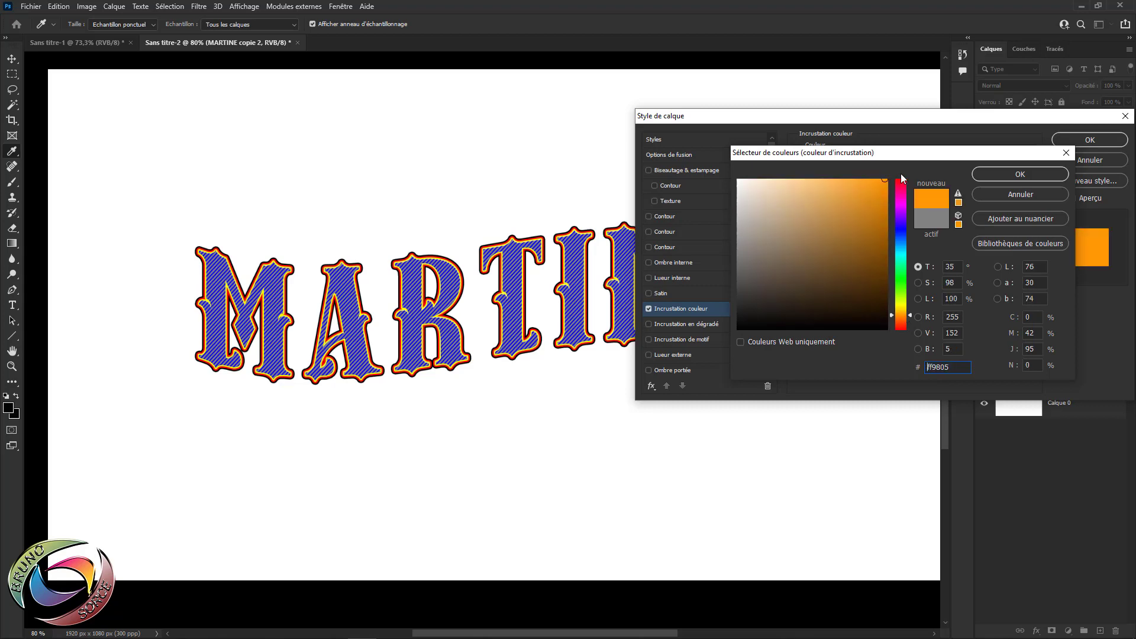
{"action": "left_click", "coordinate": [1010, 177]}
{"action": "left_click", "coordinate": [1092, 142]}
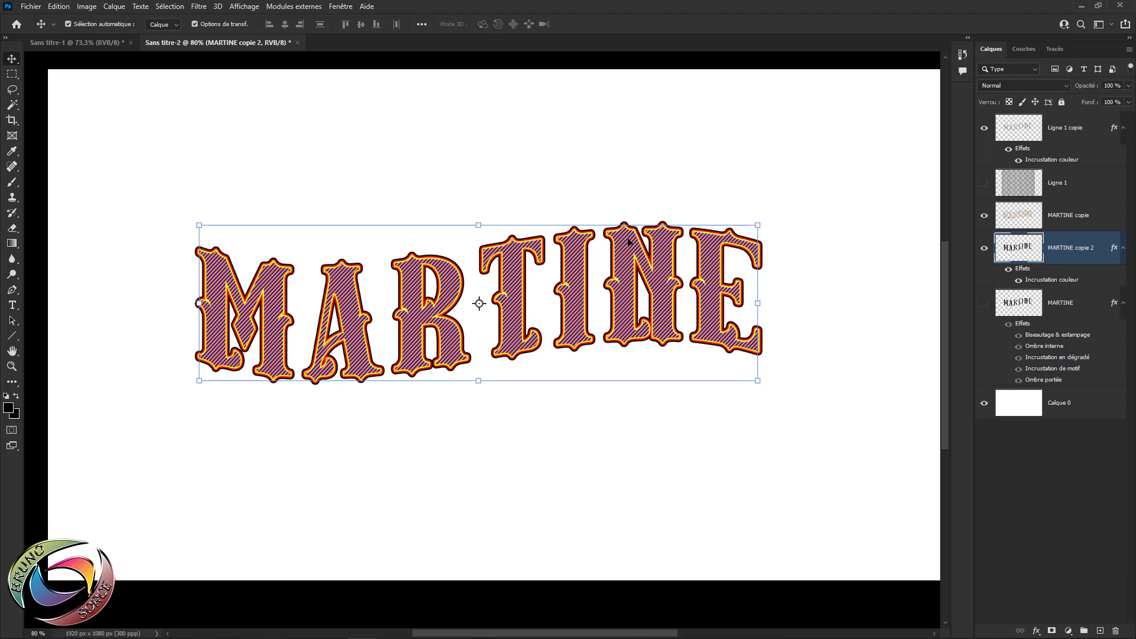
Show the vertical stripes on the Ligne 1 layer, rotate them 43.75° counterclockwise, and apply the transform
{"action": "left_click", "coordinate": [1080, 182]}
{"action": "left_click", "coordinate": [984, 182]}
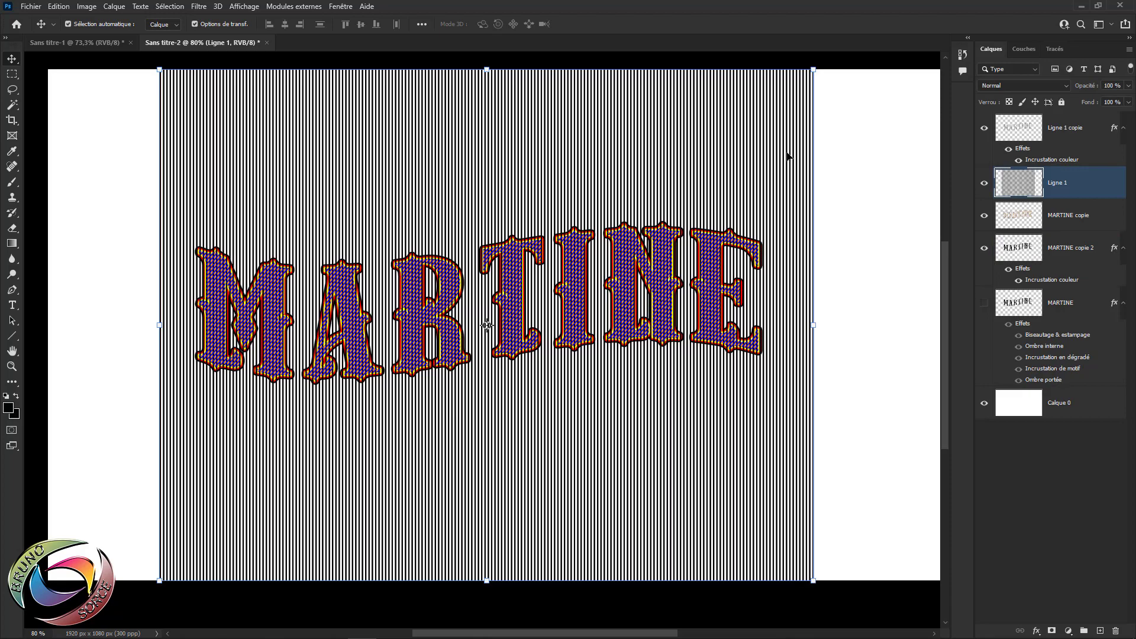
{"action": "scroll", "coordinate": [887, 261], "scroll_direction": "down", "scroll_amount": 3}
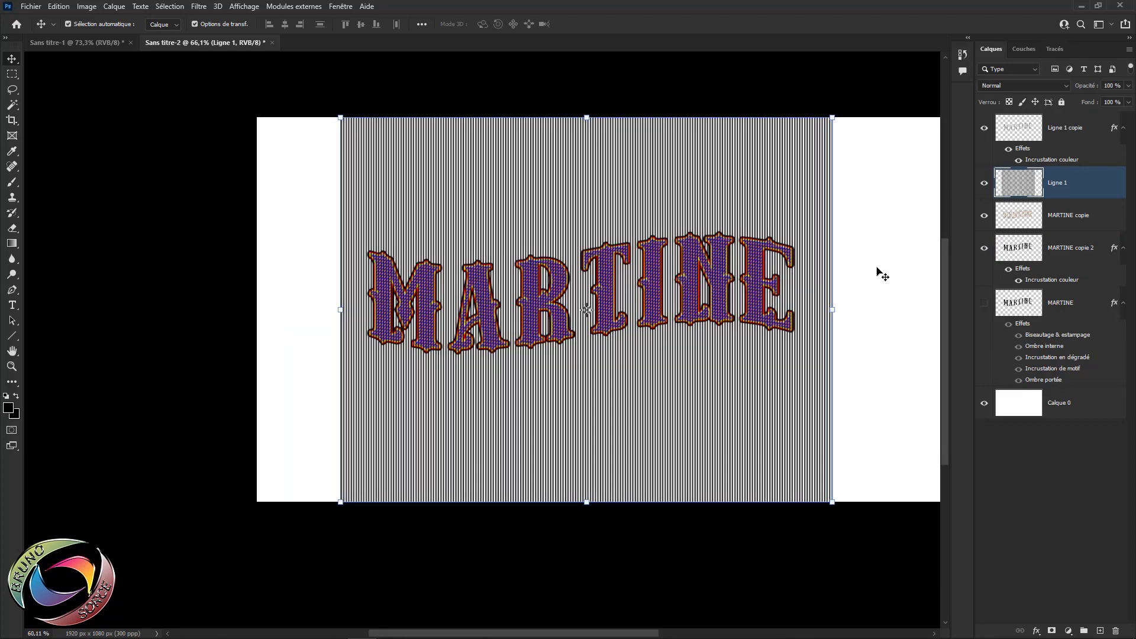
{"action": "left_click_drag", "start_coordinate": [845, 112], "coordinate": [620, 90]}
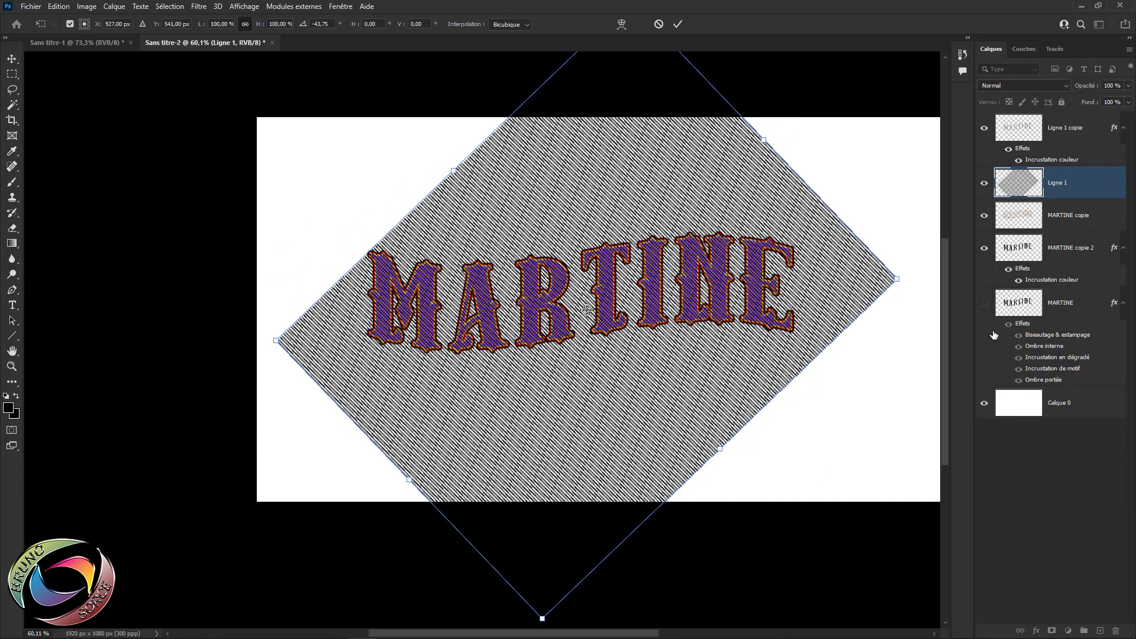
{"action": "left_click", "coordinate": [679, 25]}
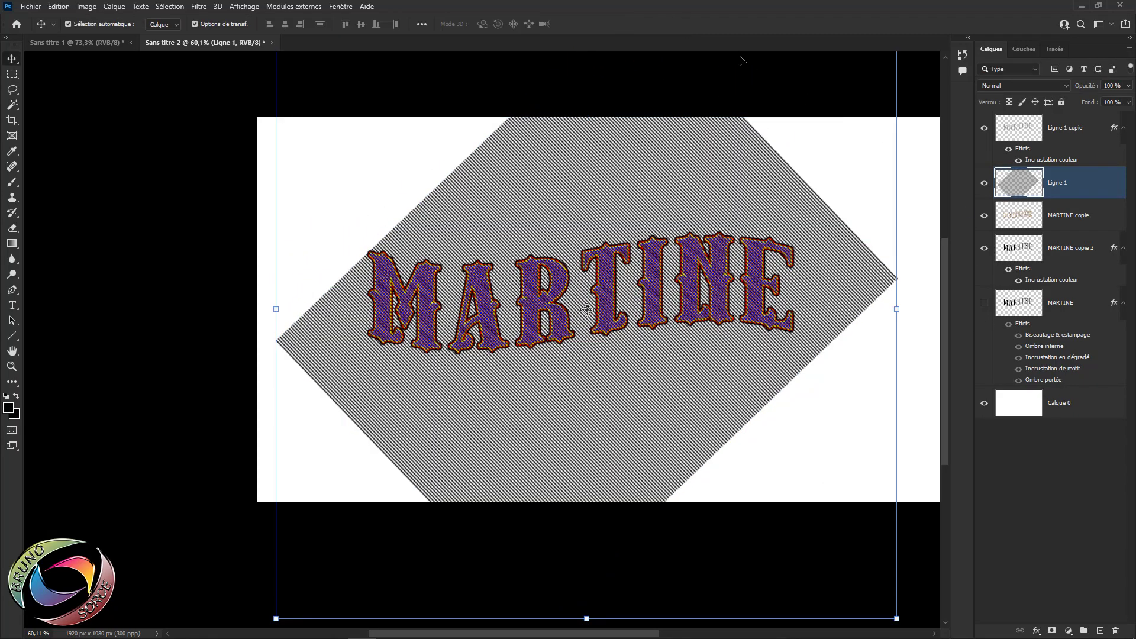
Delete the Ligne 1 stripes outside the MARTINE copie 2 letter shapes using an inverted selection
{"action": "left_click", "coordinate": [1018, 255], "text": "ctrl"}
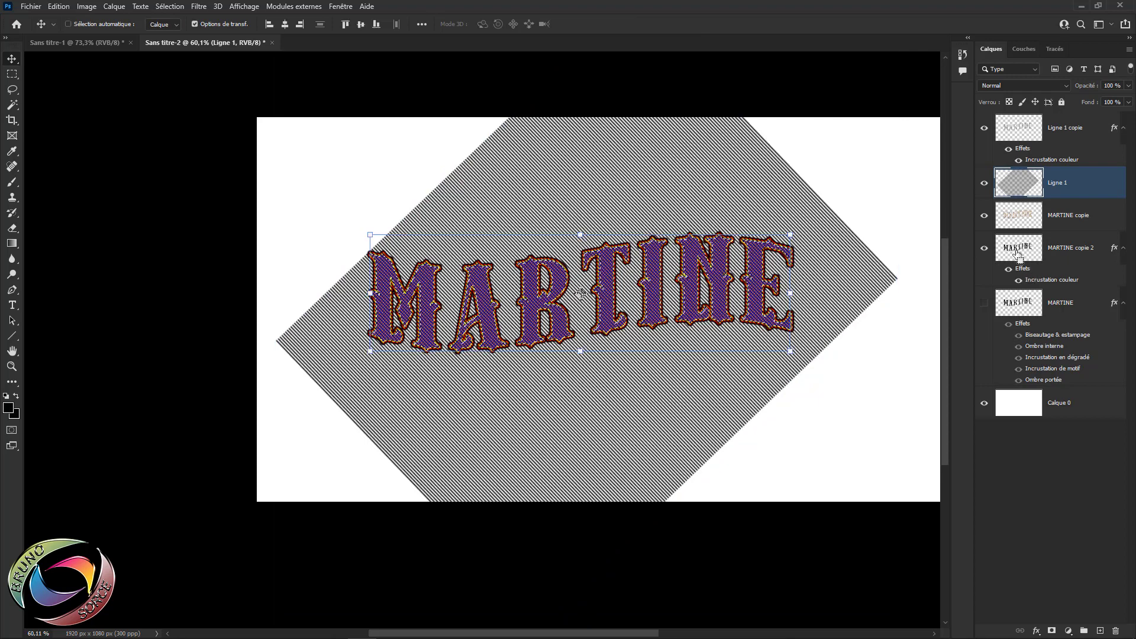
{"action": "key", "text": "ctrl+shift+i"}
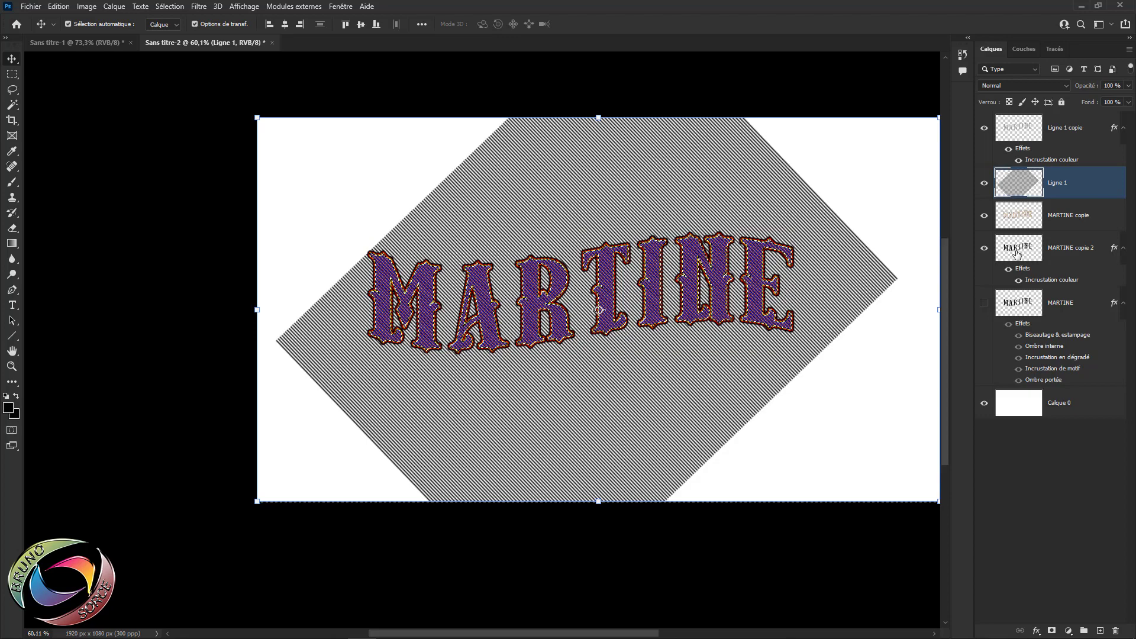
{"action": "key", "text": "Delete"}
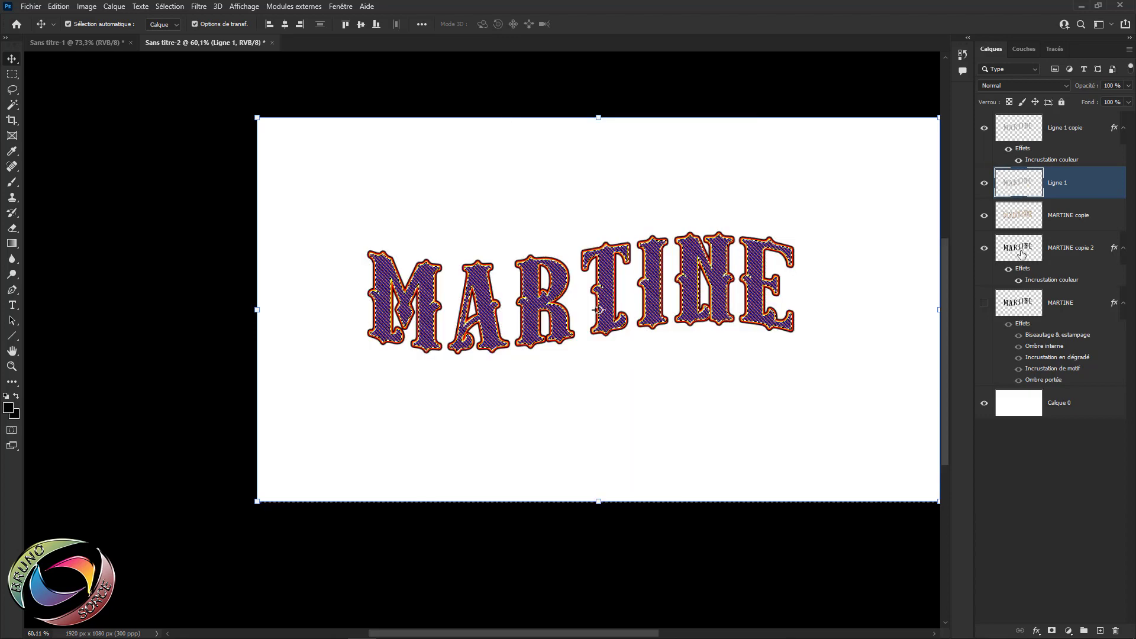
Clear the selection and give the Ligne 1 stripes a blue (0600ff) Color Overlay sampled from the existing blue stripes in the letters
{"action": "key", "text": "ctrl+d"}
{"action": "scroll", "coordinate": [651, 271], "scroll_direction": "up", "scroll_amount": 5}
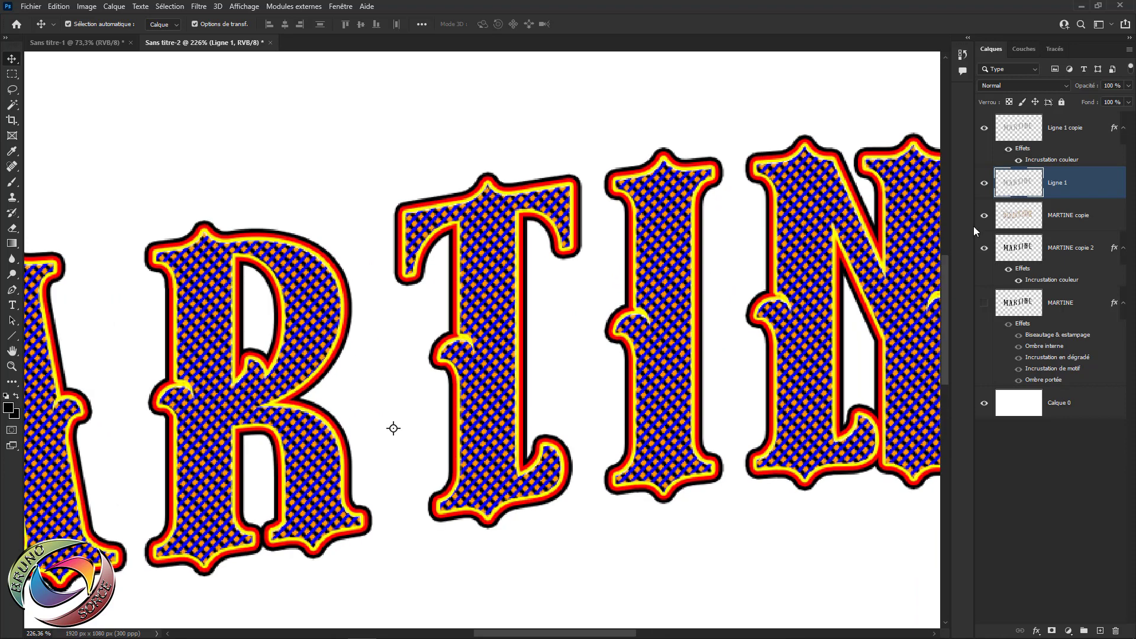
{"action": "double_click", "coordinate": [1088, 196]}
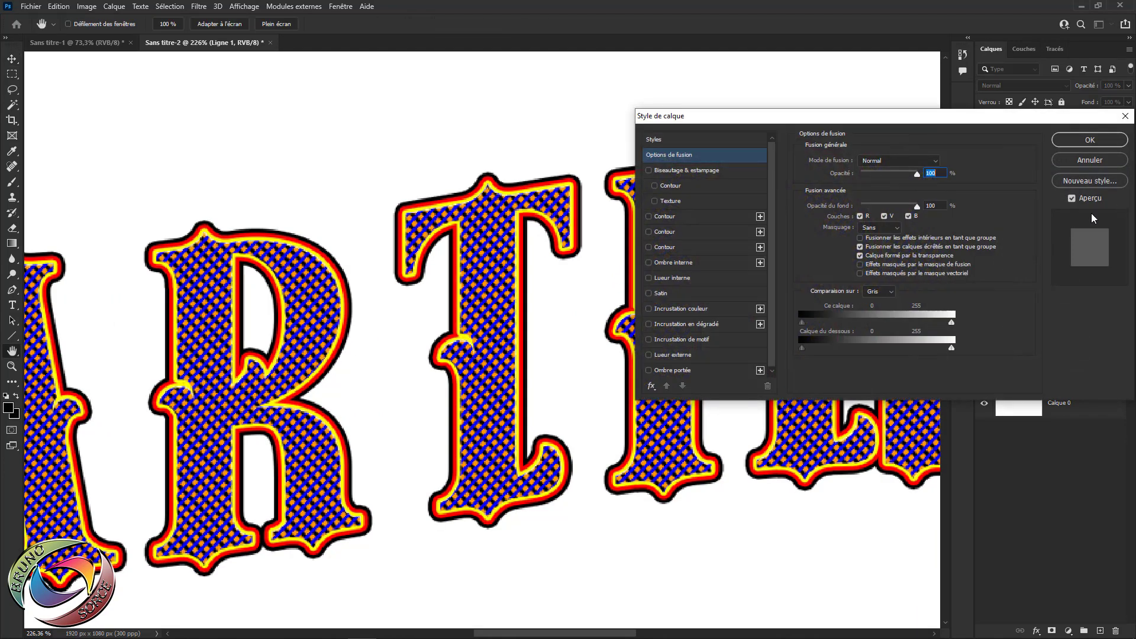
{"action": "left_click", "coordinate": [698, 308]}
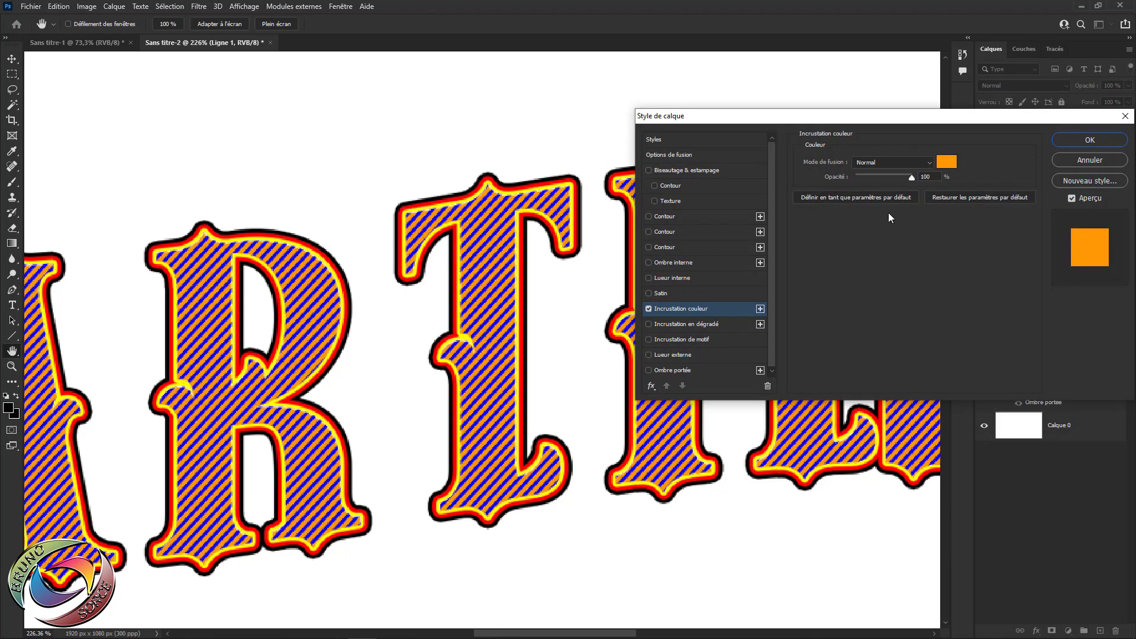
{"action": "left_click", "coordinate": [946, 166]}
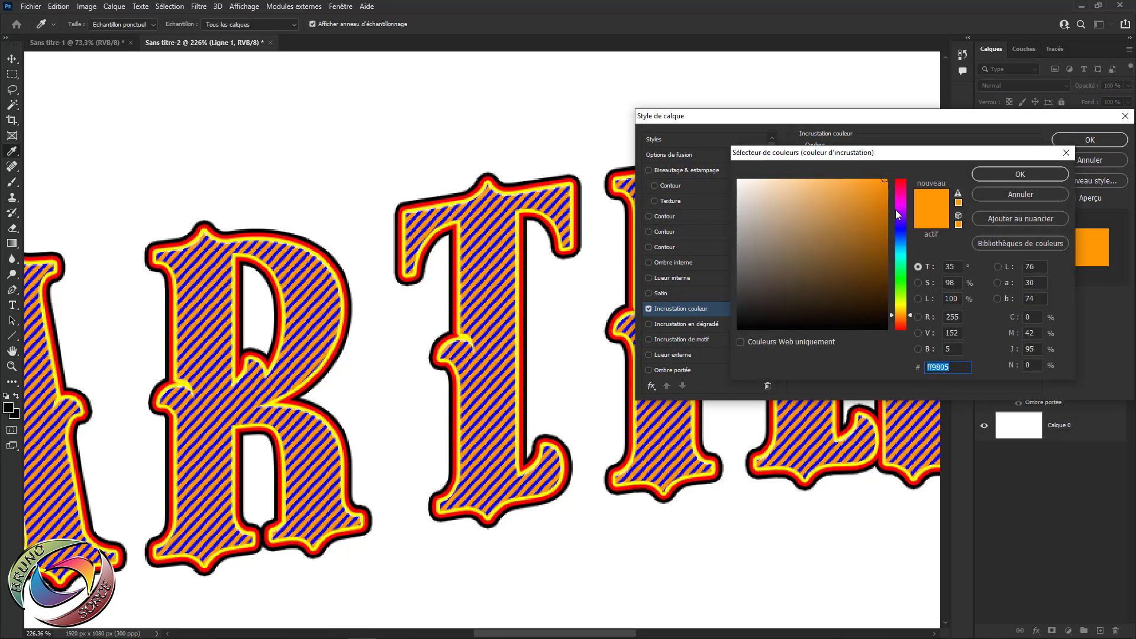
{"action": "left_click_drag", "start_coordinate": [896, 209], "coordinate": [903, 180]}
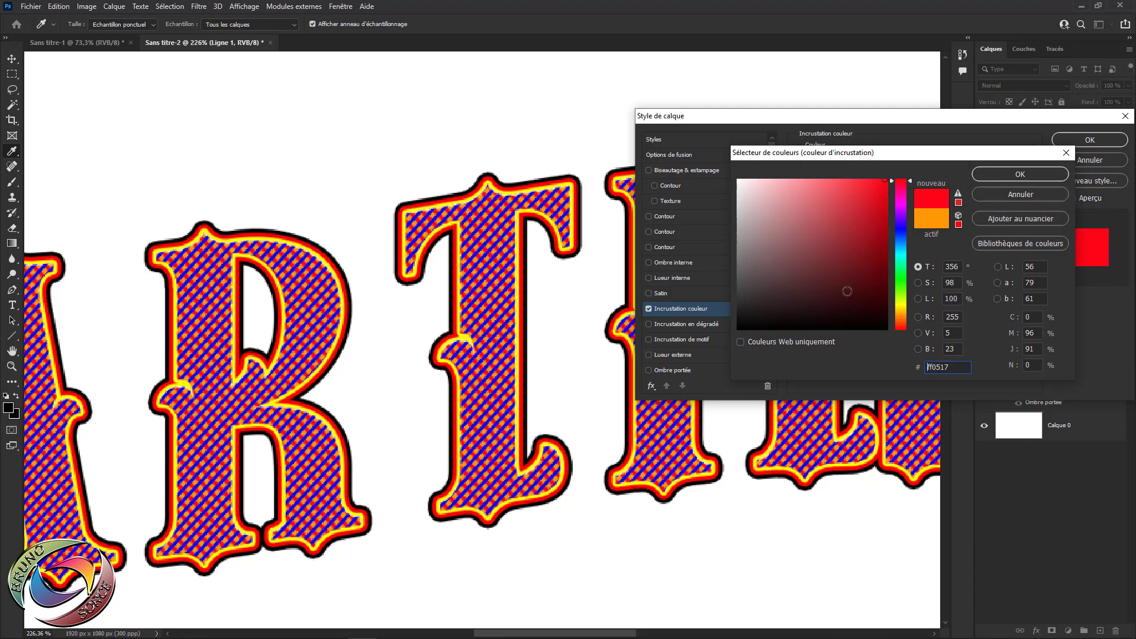
{"action": "left_click", "coordinate": [555, 202]}
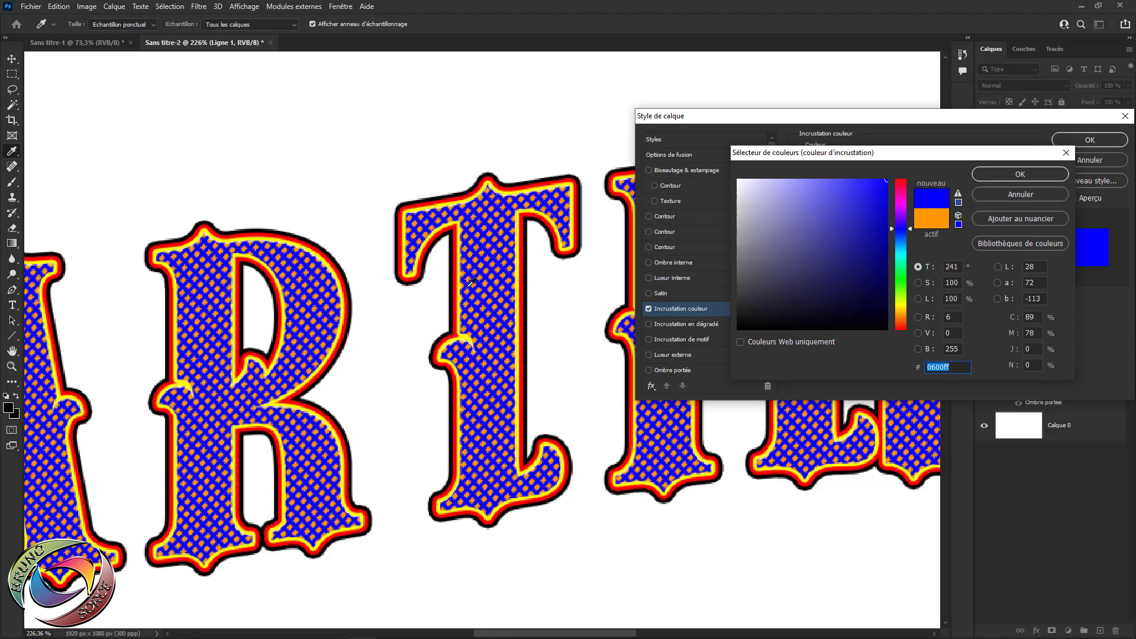
{"action": "left_click", "coordinate": [1019, 175]}
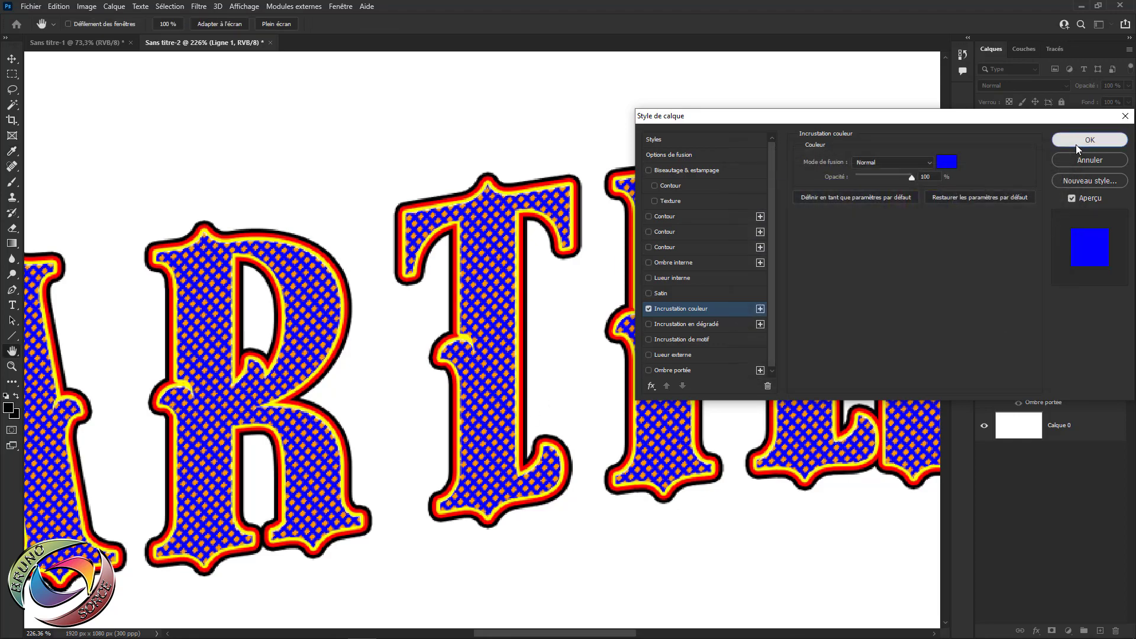
{"action": "left_click", "coordinate": [1089, 140]}
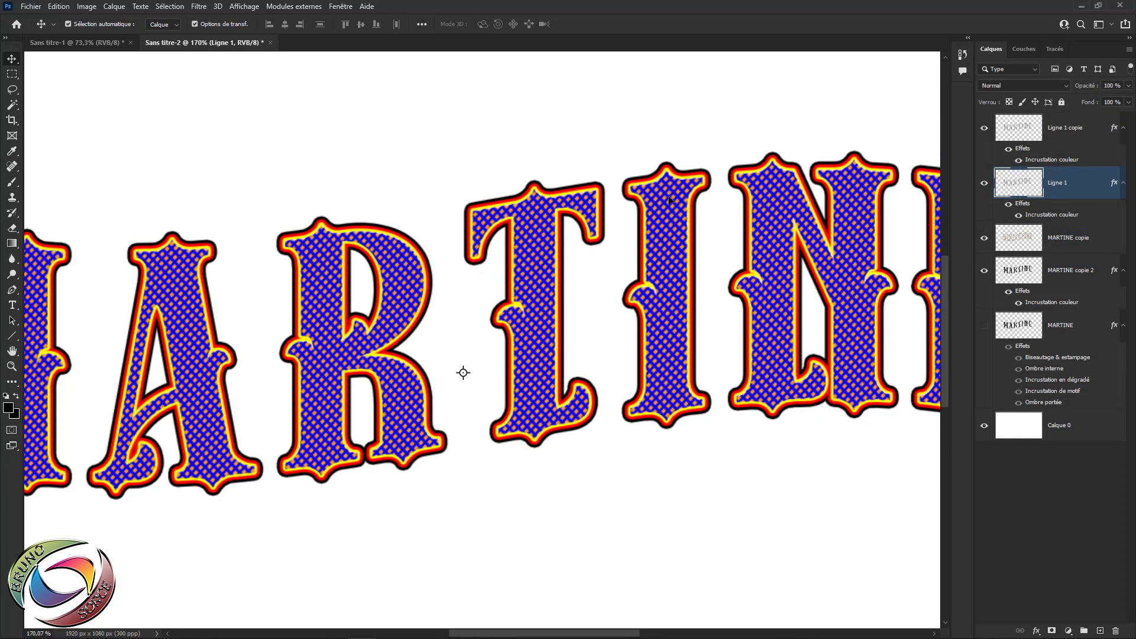
{"action": "scroll", "coordinate": [662, 226], "scroll_direction": "down", "scroll_amount": 7}
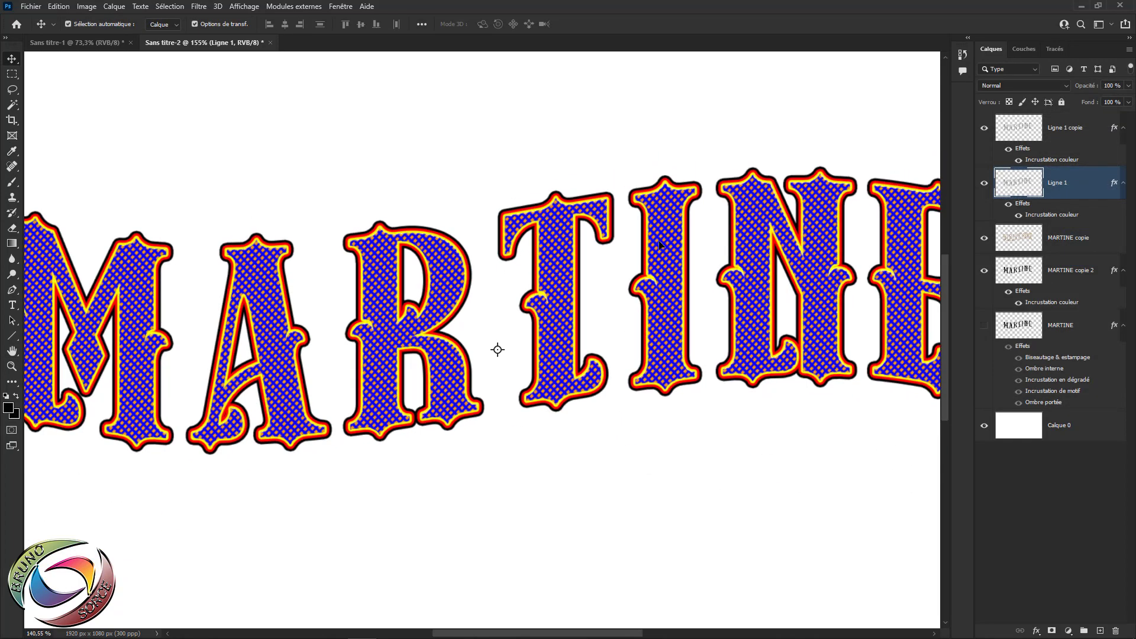